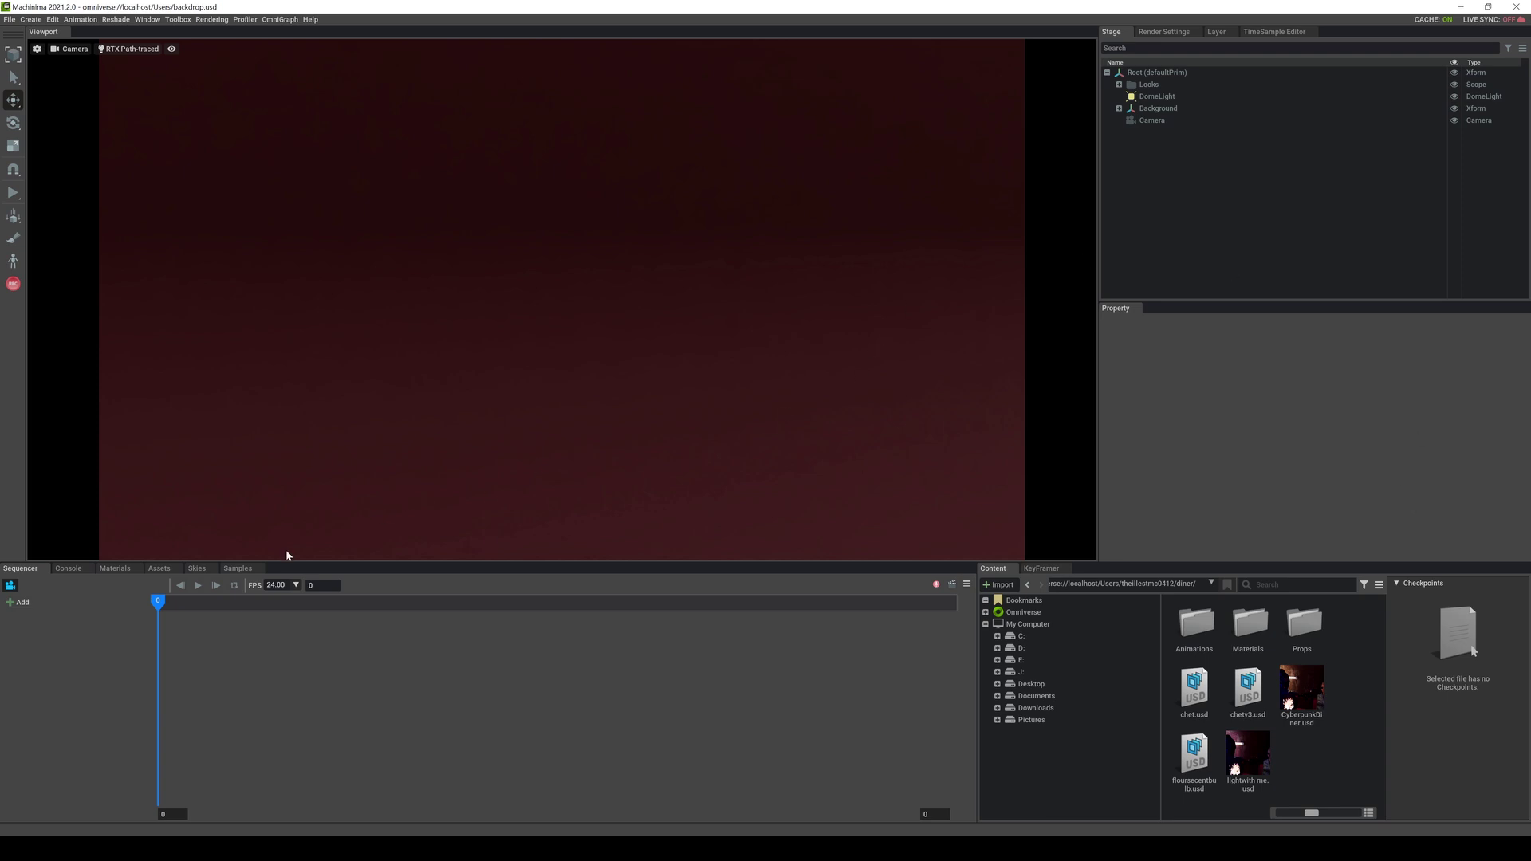
Add the chetv3.usd character to the scene and reset its translation to the origin.
{"action": "left_click", "coordinate": [237, 568]}
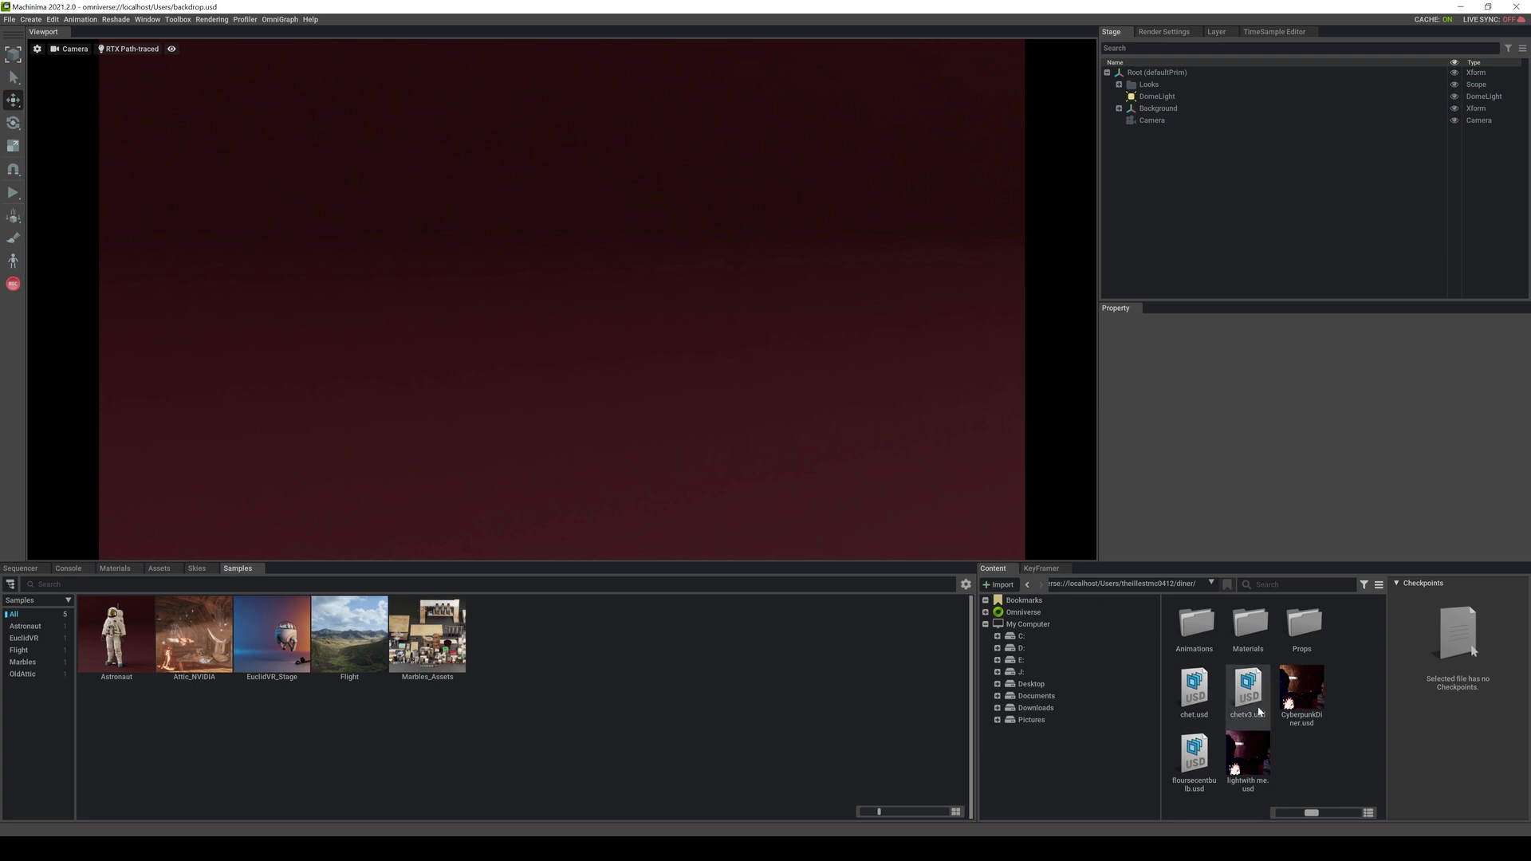
{"action": "left_click_drag", "start_coordinate": [1248, 687], "coordinate": [512, 535]}
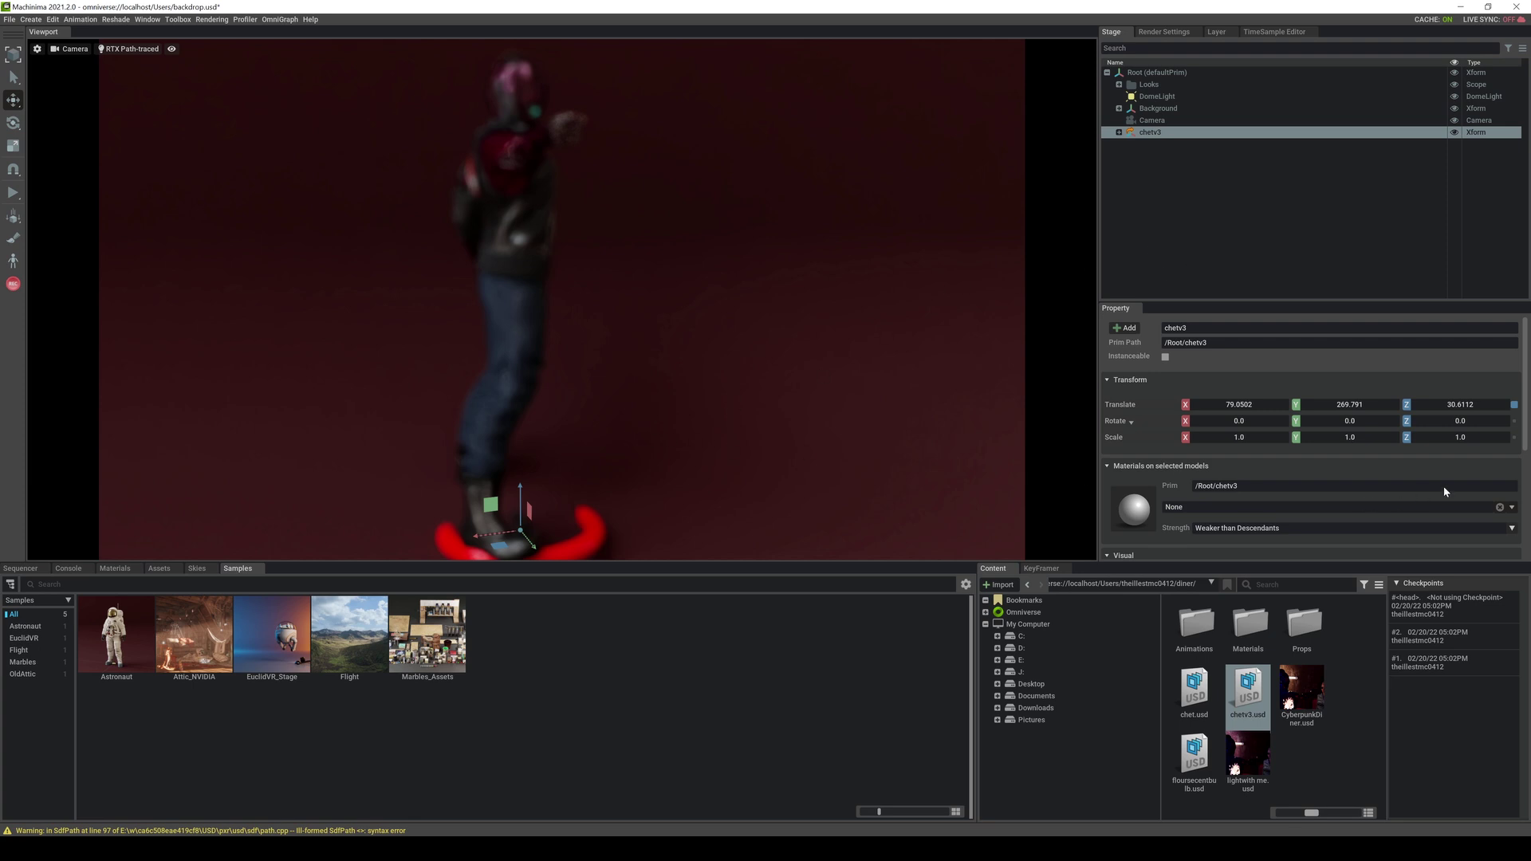
{"action": "left_click", "coordinate": [1514, 406]}
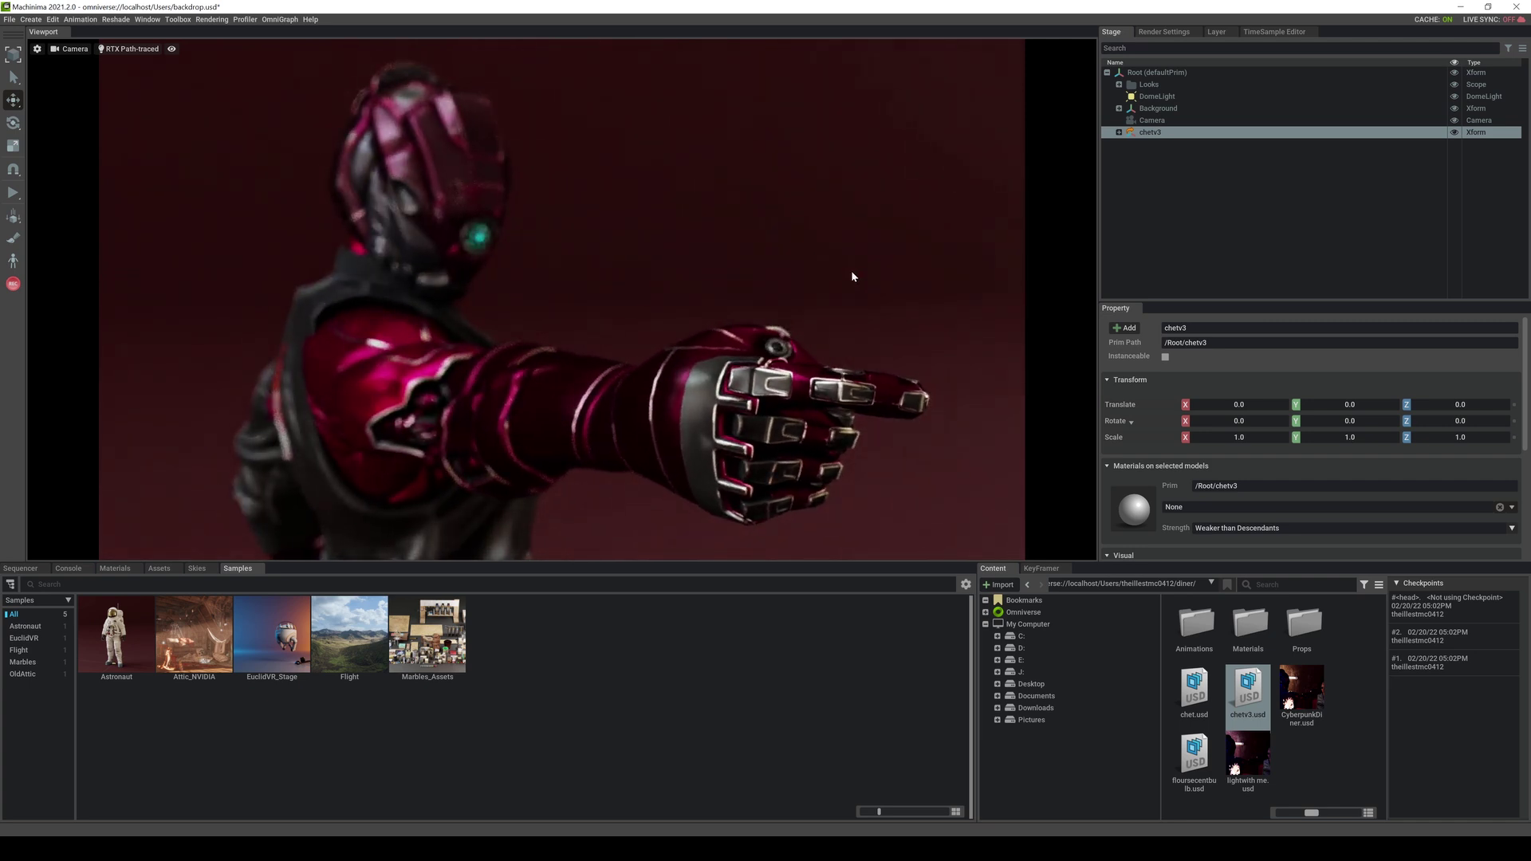
Set the Camera's focus distance by picking the character's helmet as the focus point.
{"action": "left_click", "coordinate": [1420, 120]}
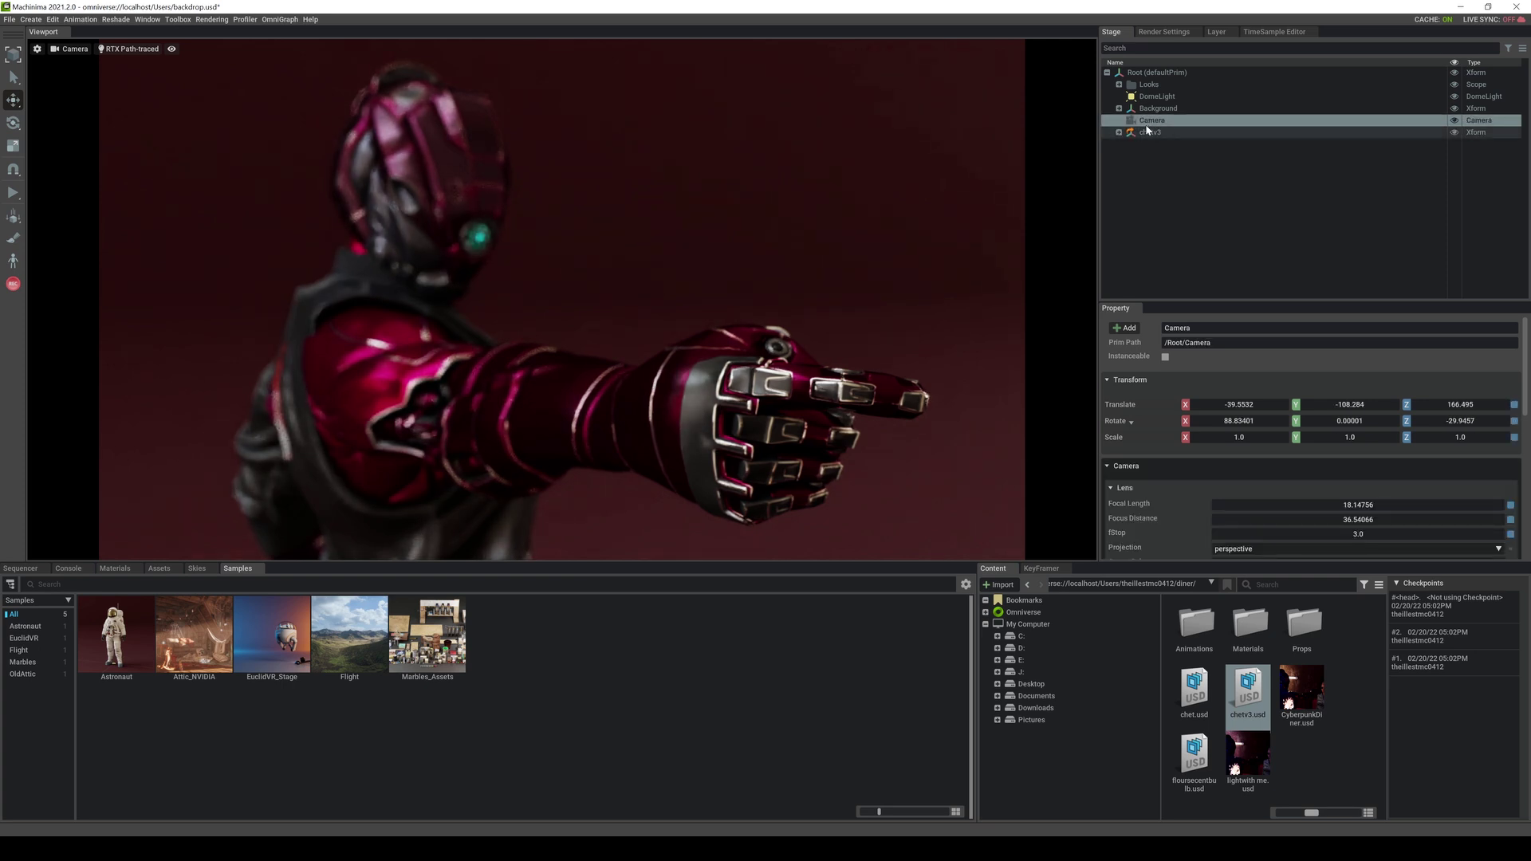
{"action": "left_click", "coordinate": [1033, 568]}
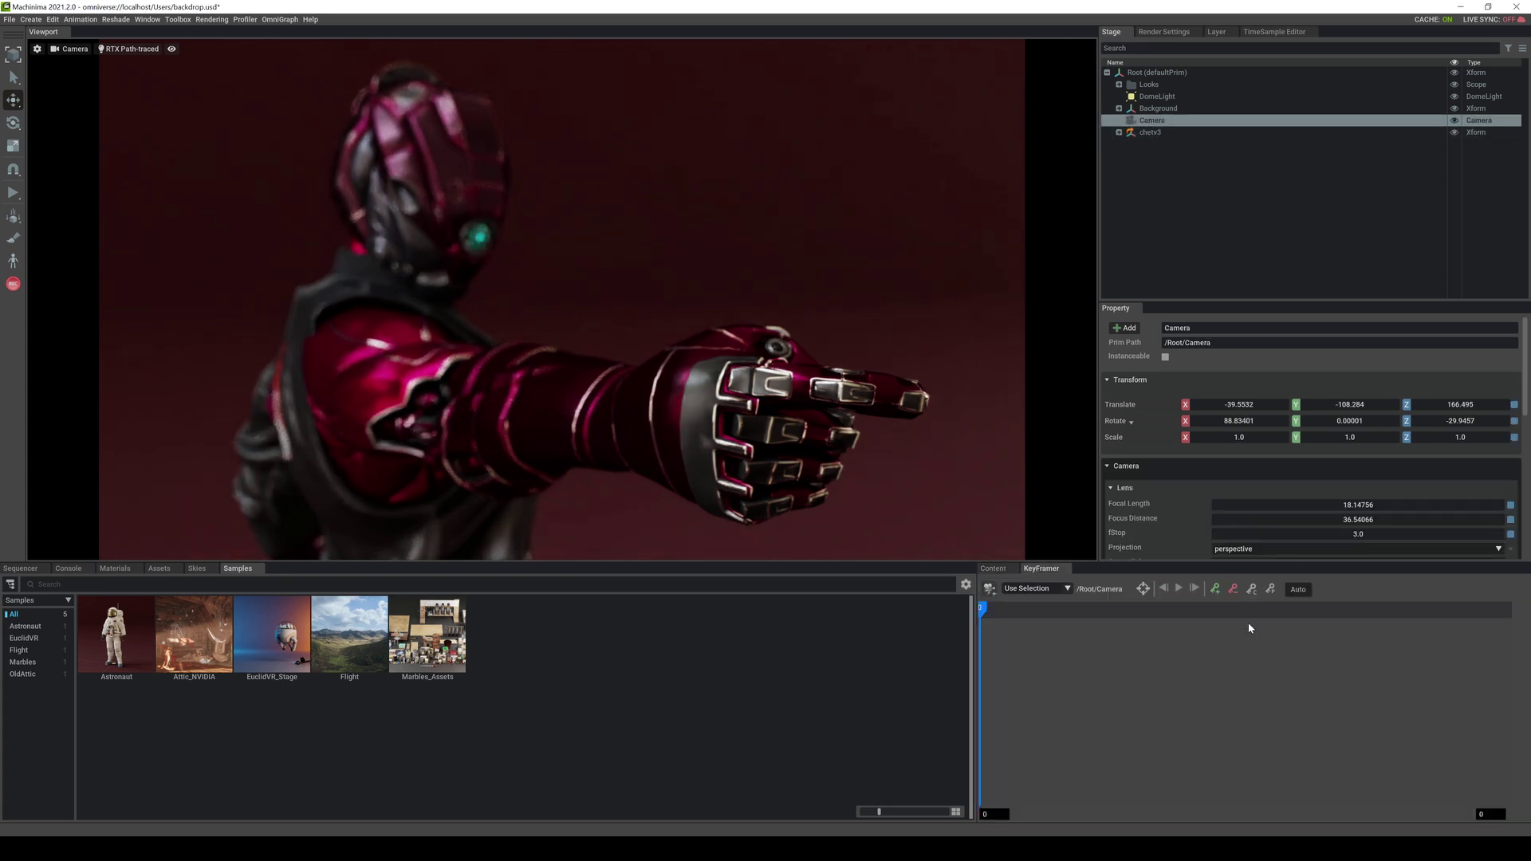
{"action": "left_click", "coordinate": [1143, 588]}
{"action": "left_click", "coordinate": [475, 234]}
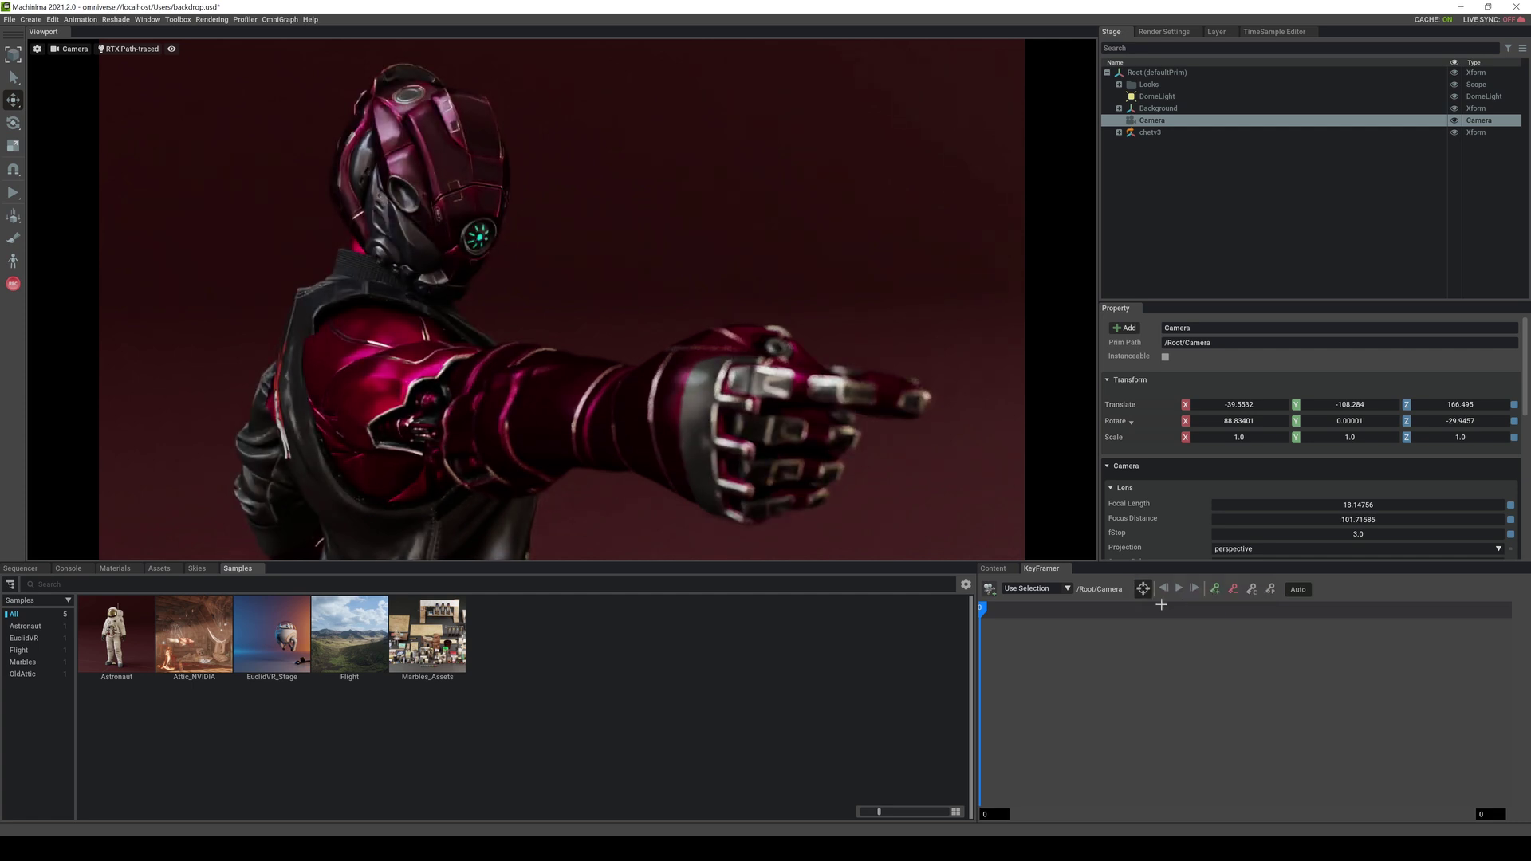
{"action": "left_click", "coordinate": [1144, 589]}
Switch the viewport renderer to RTX Real-Time and open the render settings.
{"action": "left_click", "coordinate": [130, 49]}
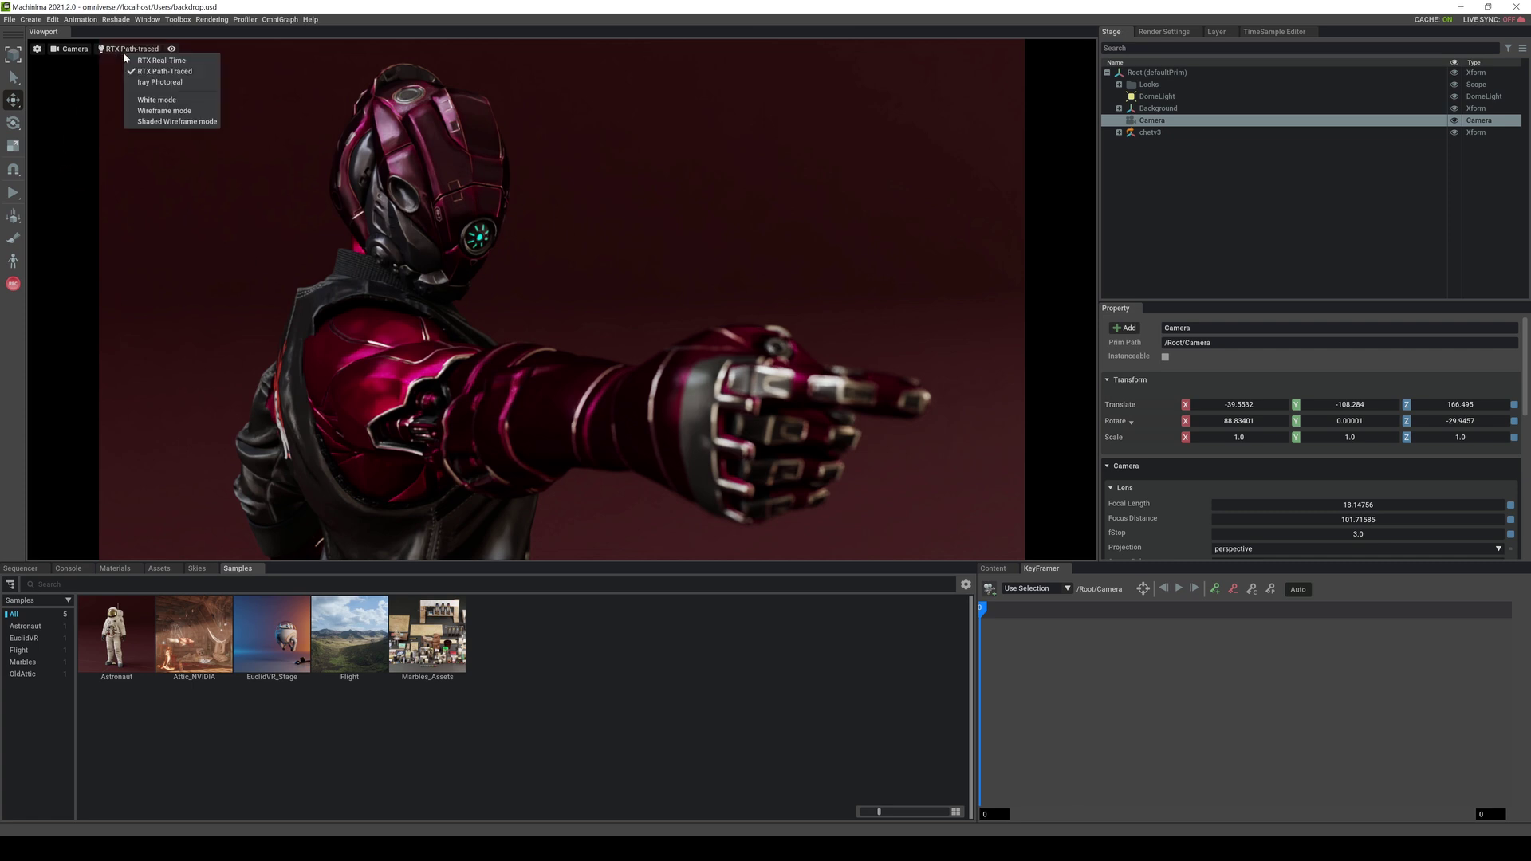
{"action": "left_click", "coordinate": [182, 62]}
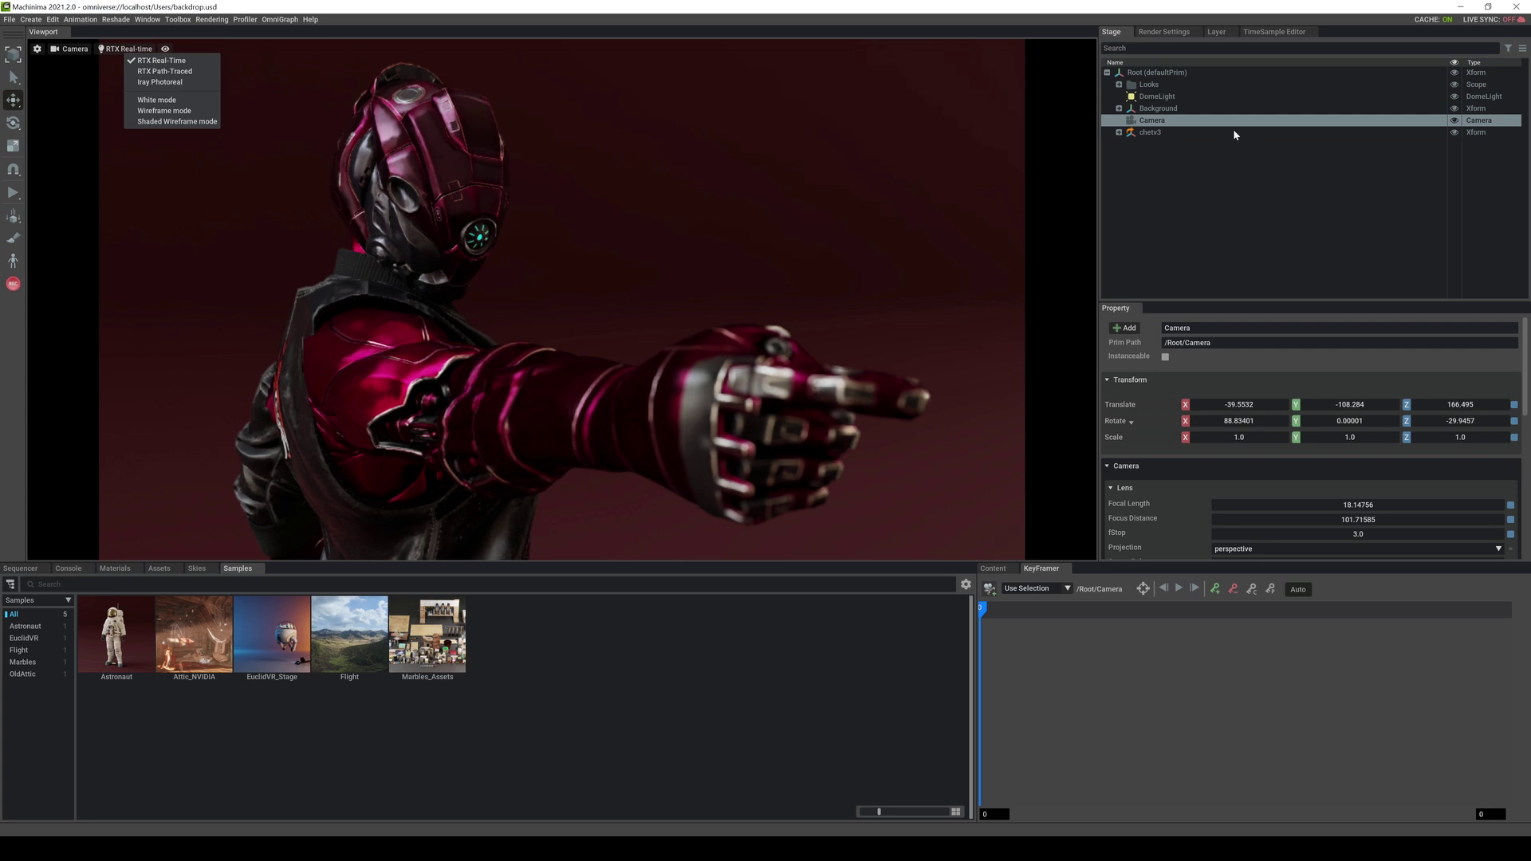
{"action": "left_click", "coordinate": [1167, 33]}
{"action": "left_click", "coordinate": [1167, 34]}
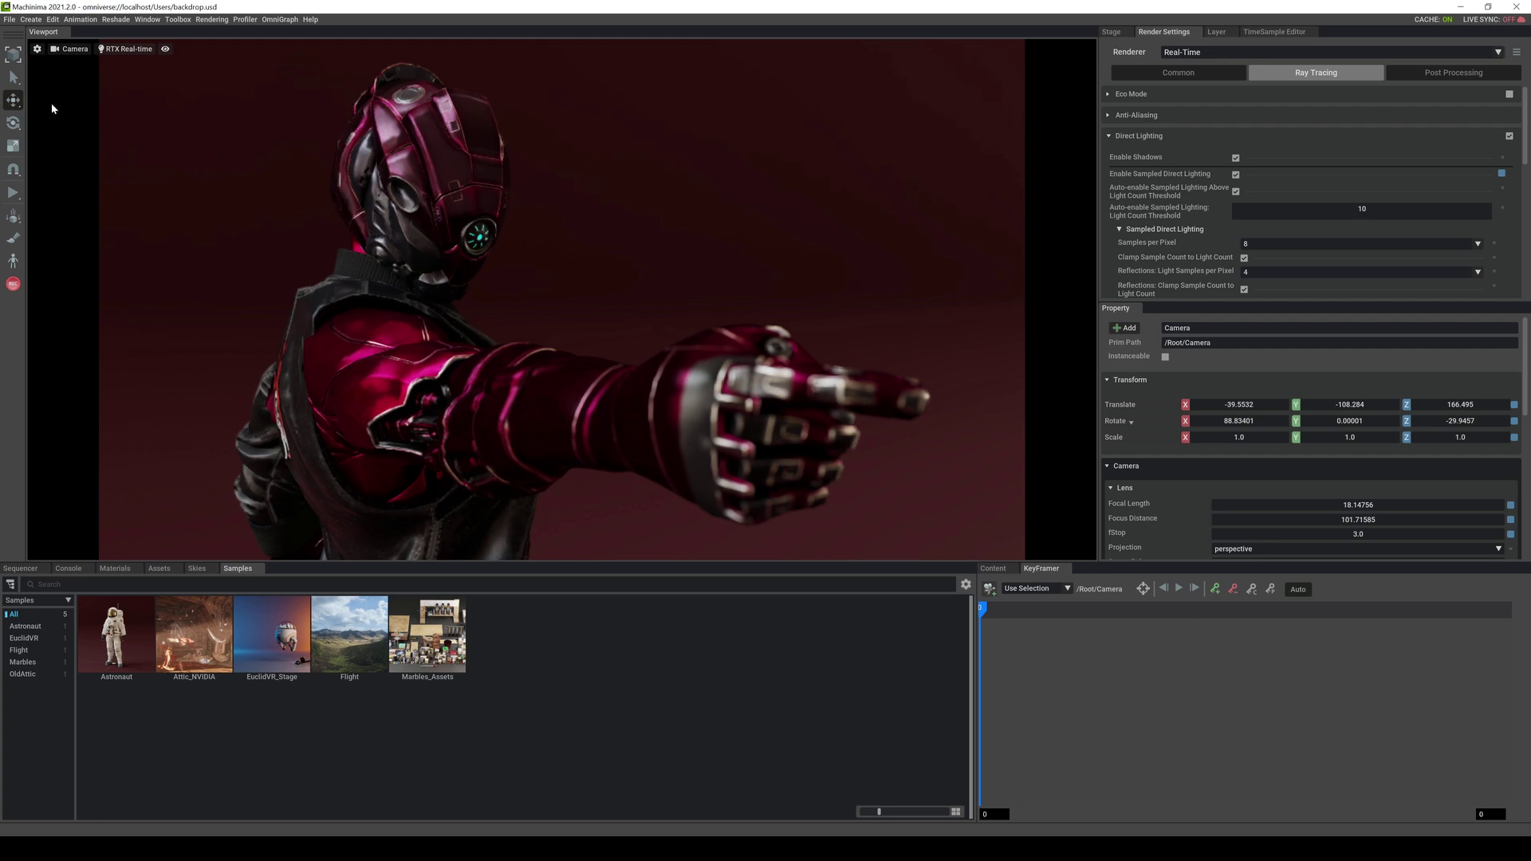
Switch the renderer to RTX Path-Traced to view its render settings, and return to RTX Real-Time.
{"action": "left_click", "coordinate": [139, 50]}
{"action": "left_click", "coordinate": [179, 67]}
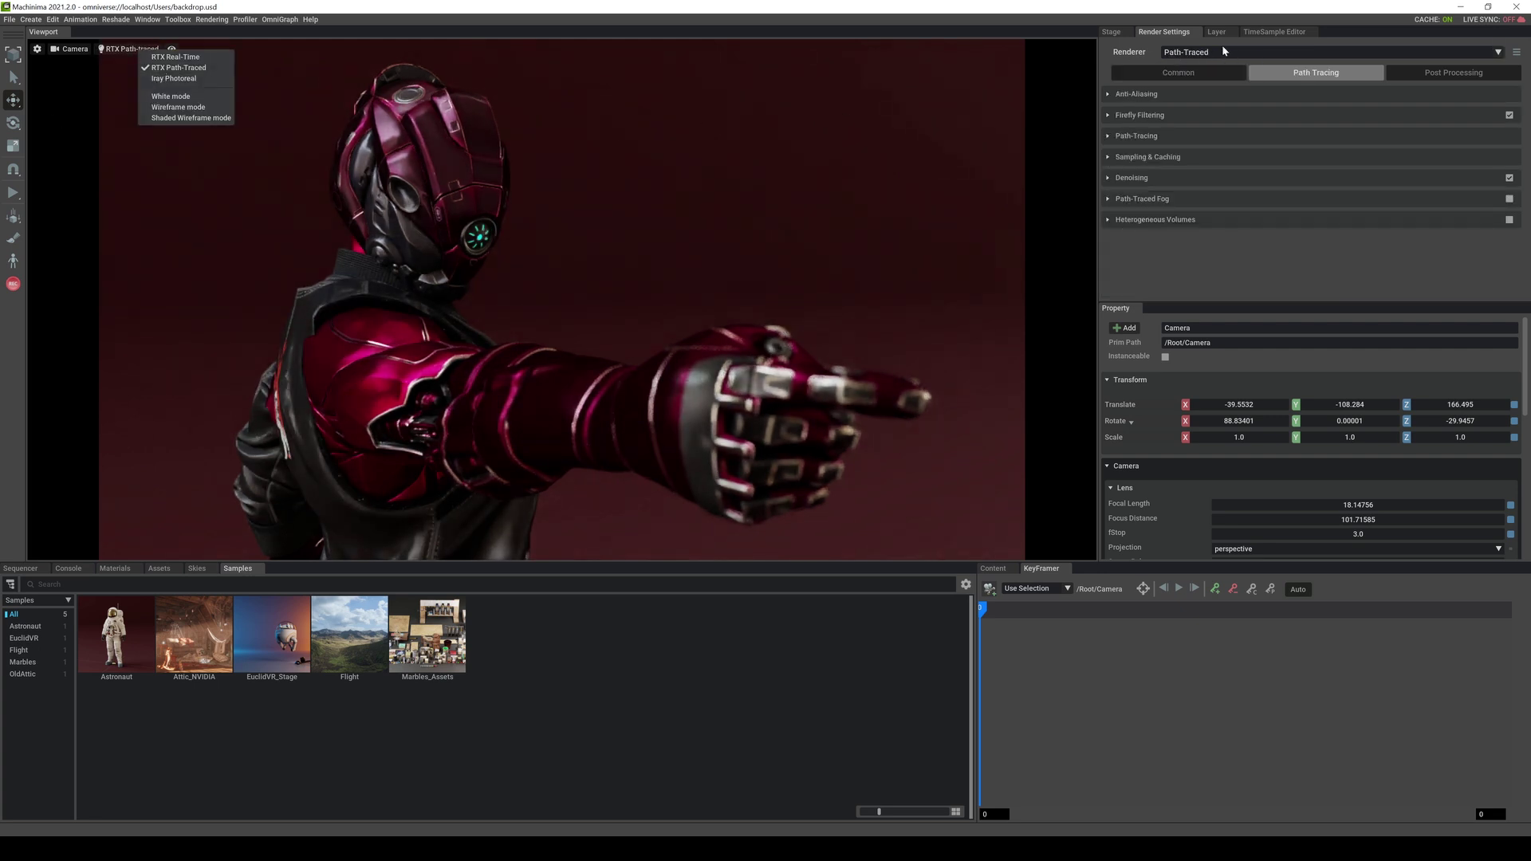
{"action": "left_click", "coordinate": [176, 57]}
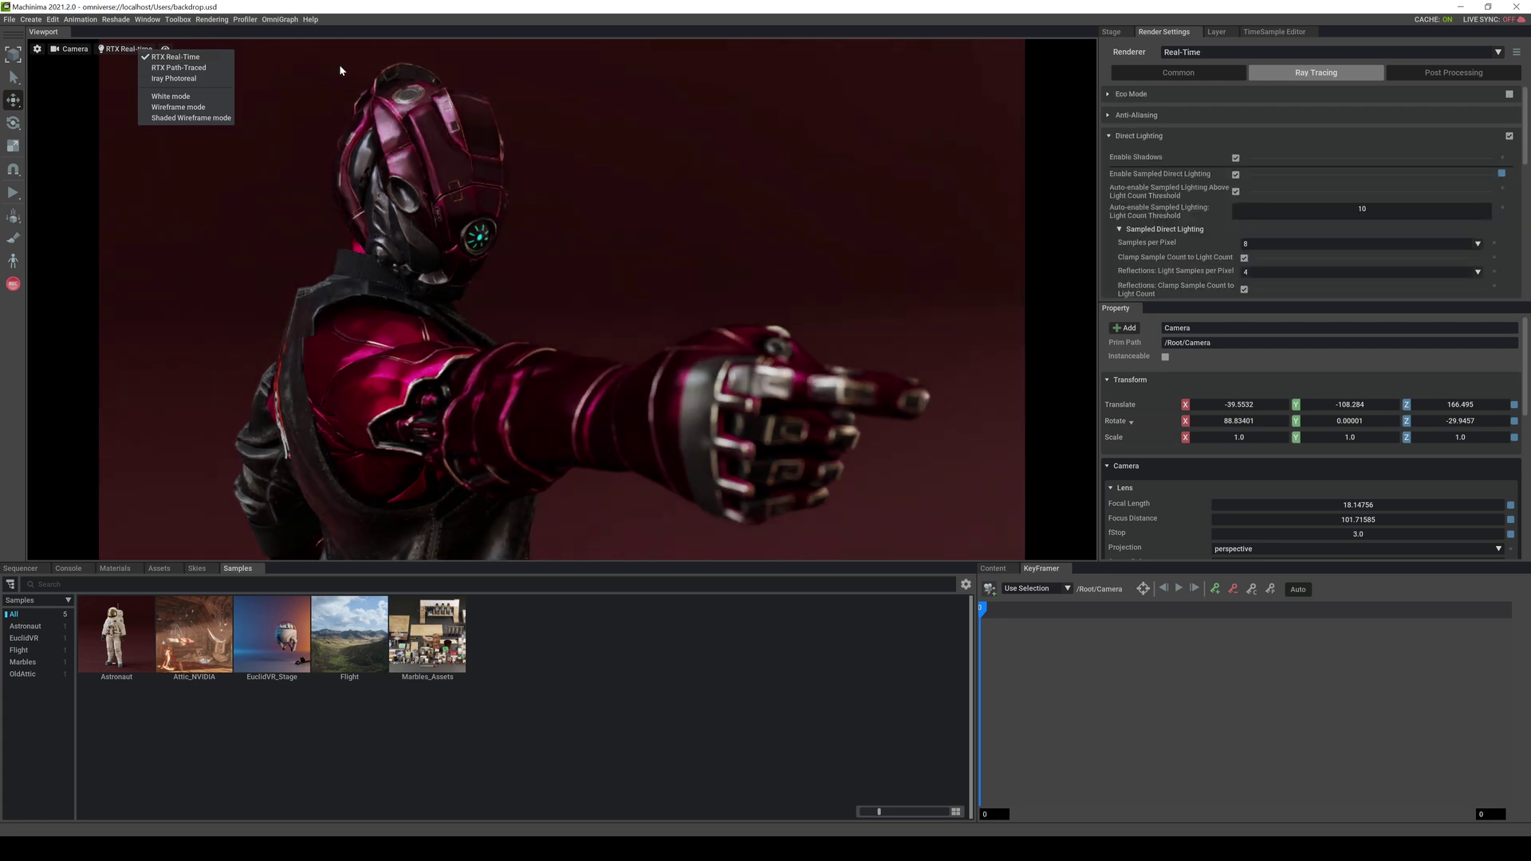
Enable Multi-Threading in the common Rendering settings.
{"action": "left_click", "coordinate": [1196, 75]}
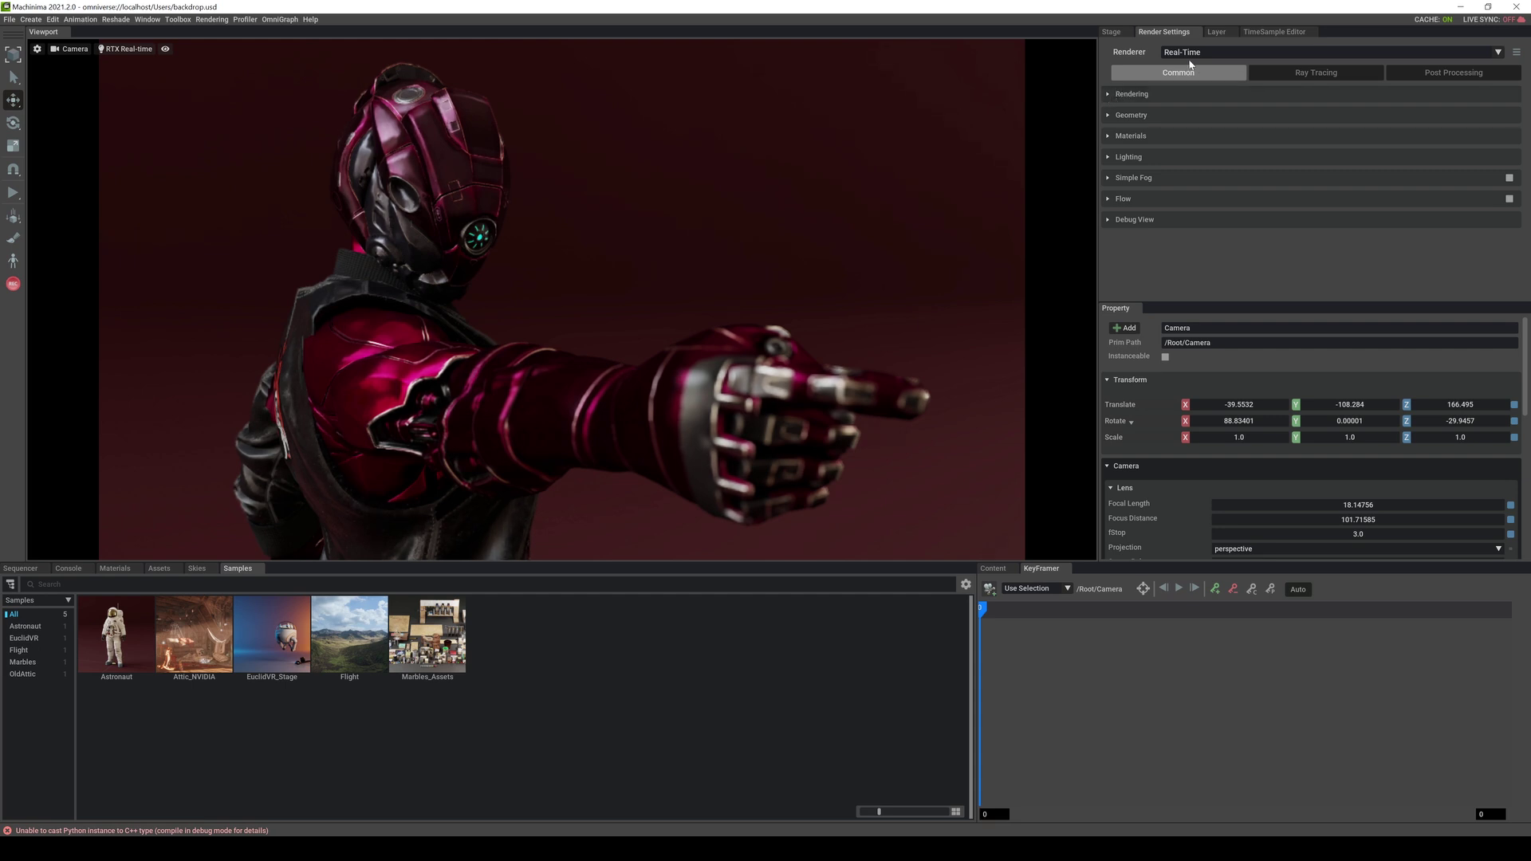
{"action": "left_click", "coordinate": [1107, 94]}
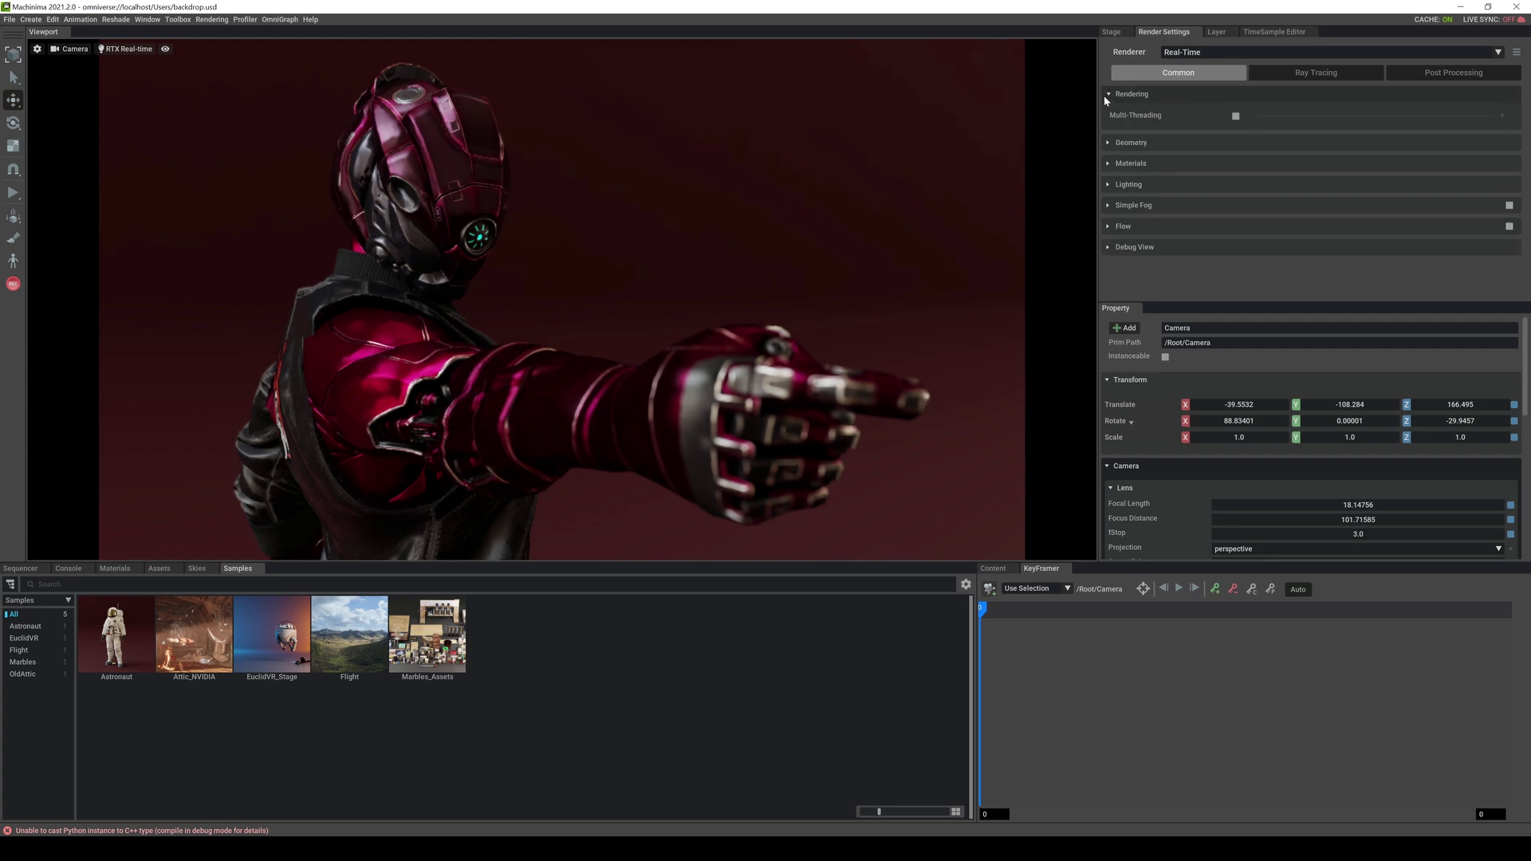
{"action": "left_click", "coordinate": [1107, 94]}
{"action": "left_click", "coordinate": [1107, 94]}
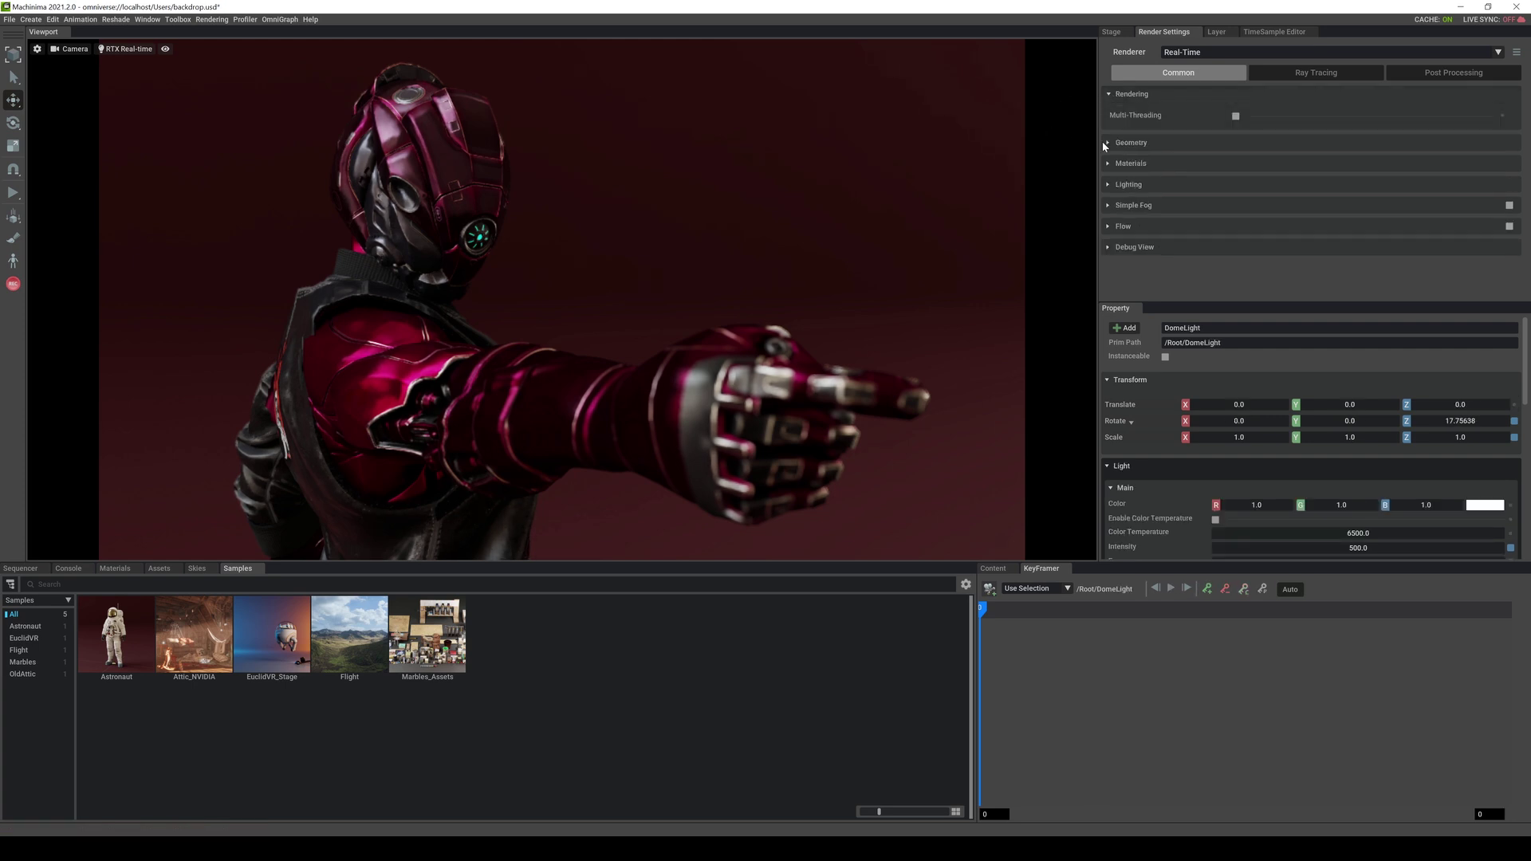
{"action": "left_click", "coordinate": [1236, 118]}
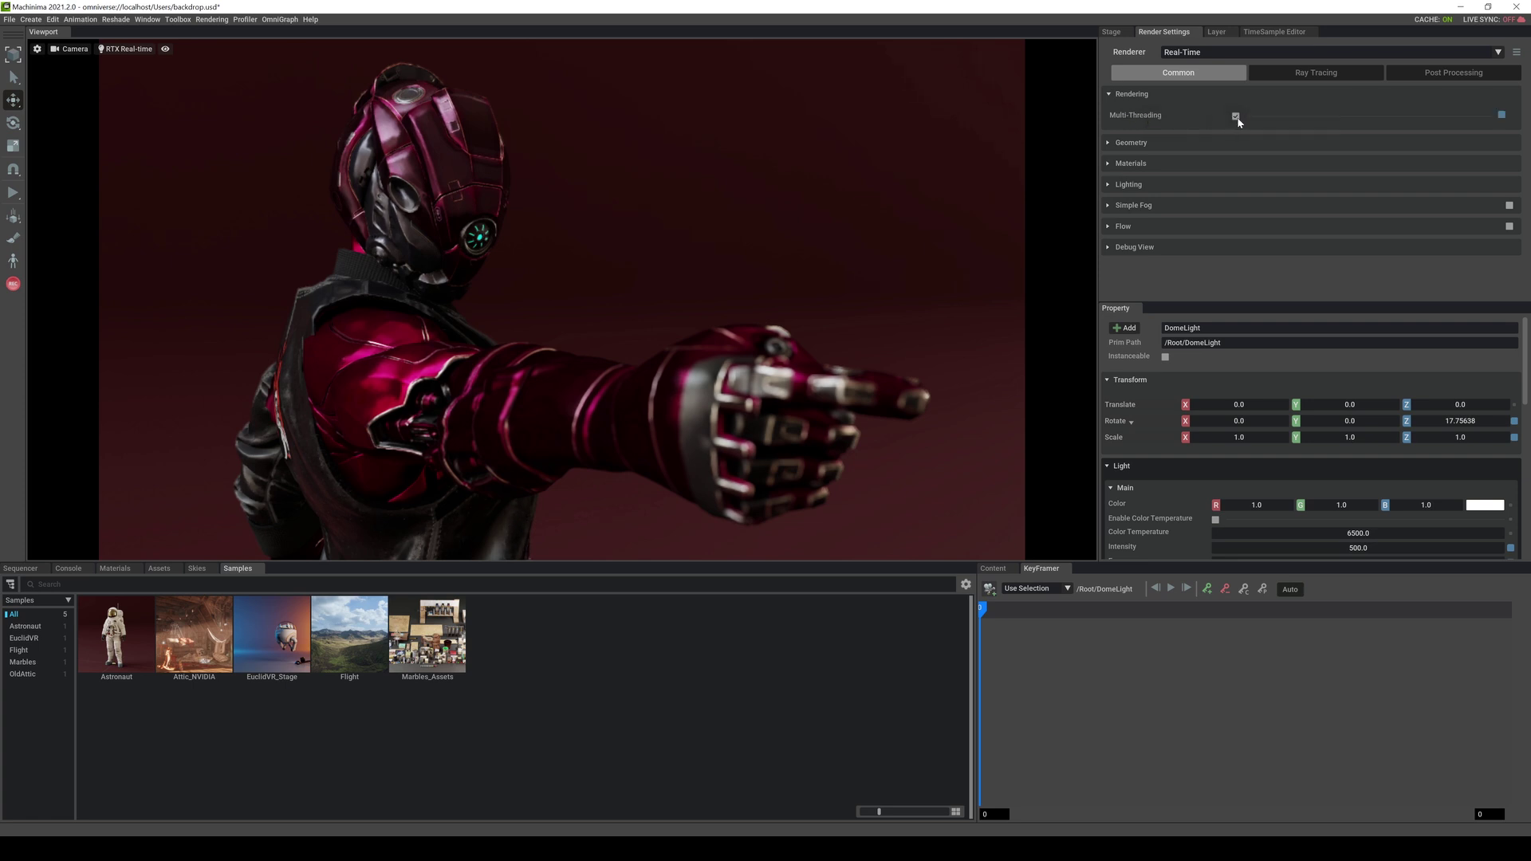
Examine the common Materials settings, including on-demand texture streaming, and the common Lighting settings.
{"action": "left_click", "coordinate": [1109, 163]}
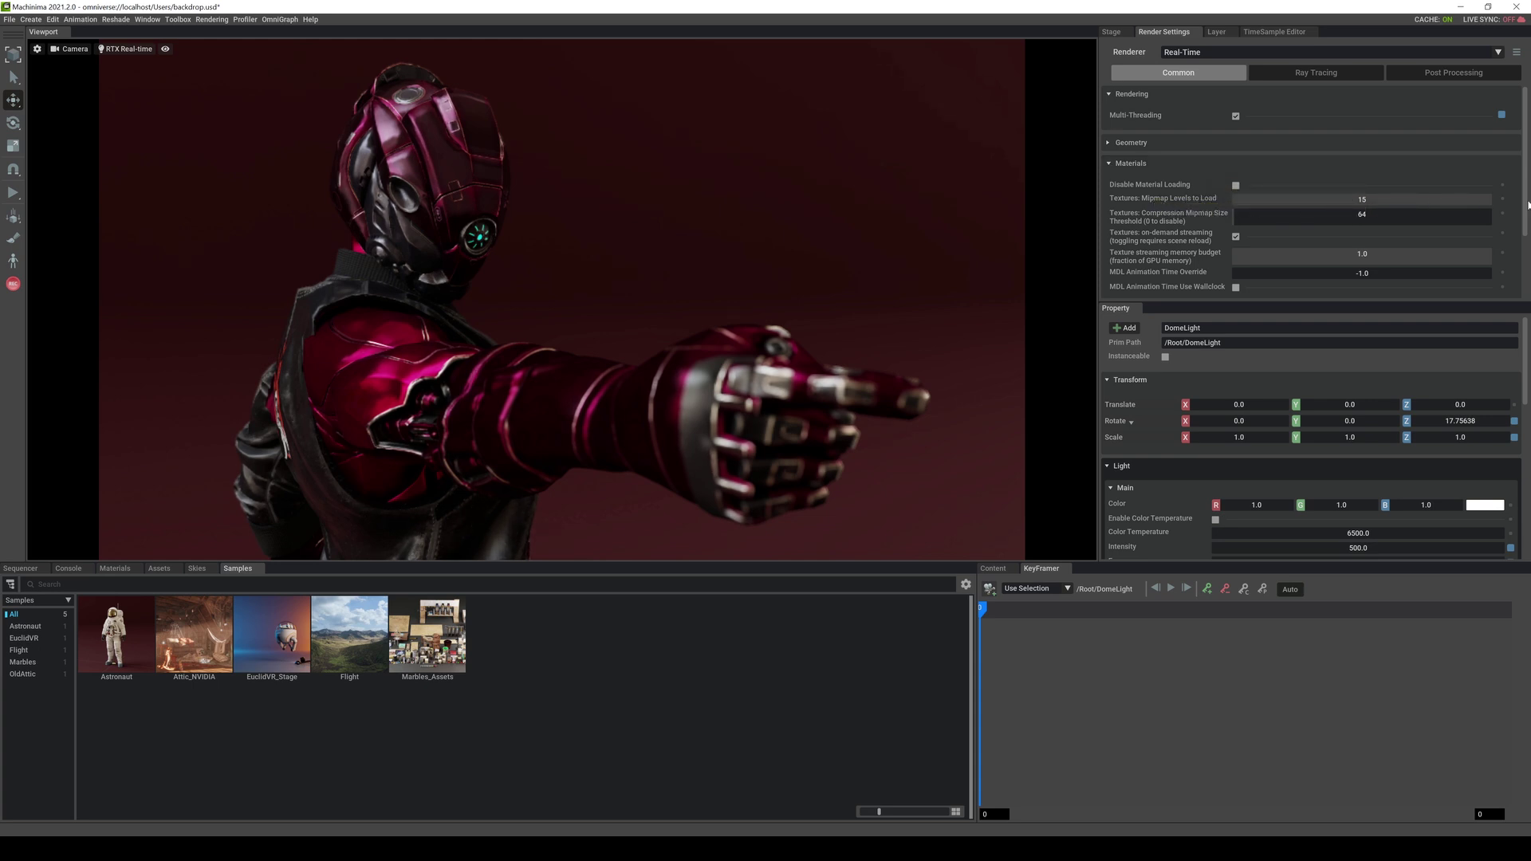
{"action": "left_click_drag", "start_coordinate": [1527, 205], "coordinate": [1526, 229]}
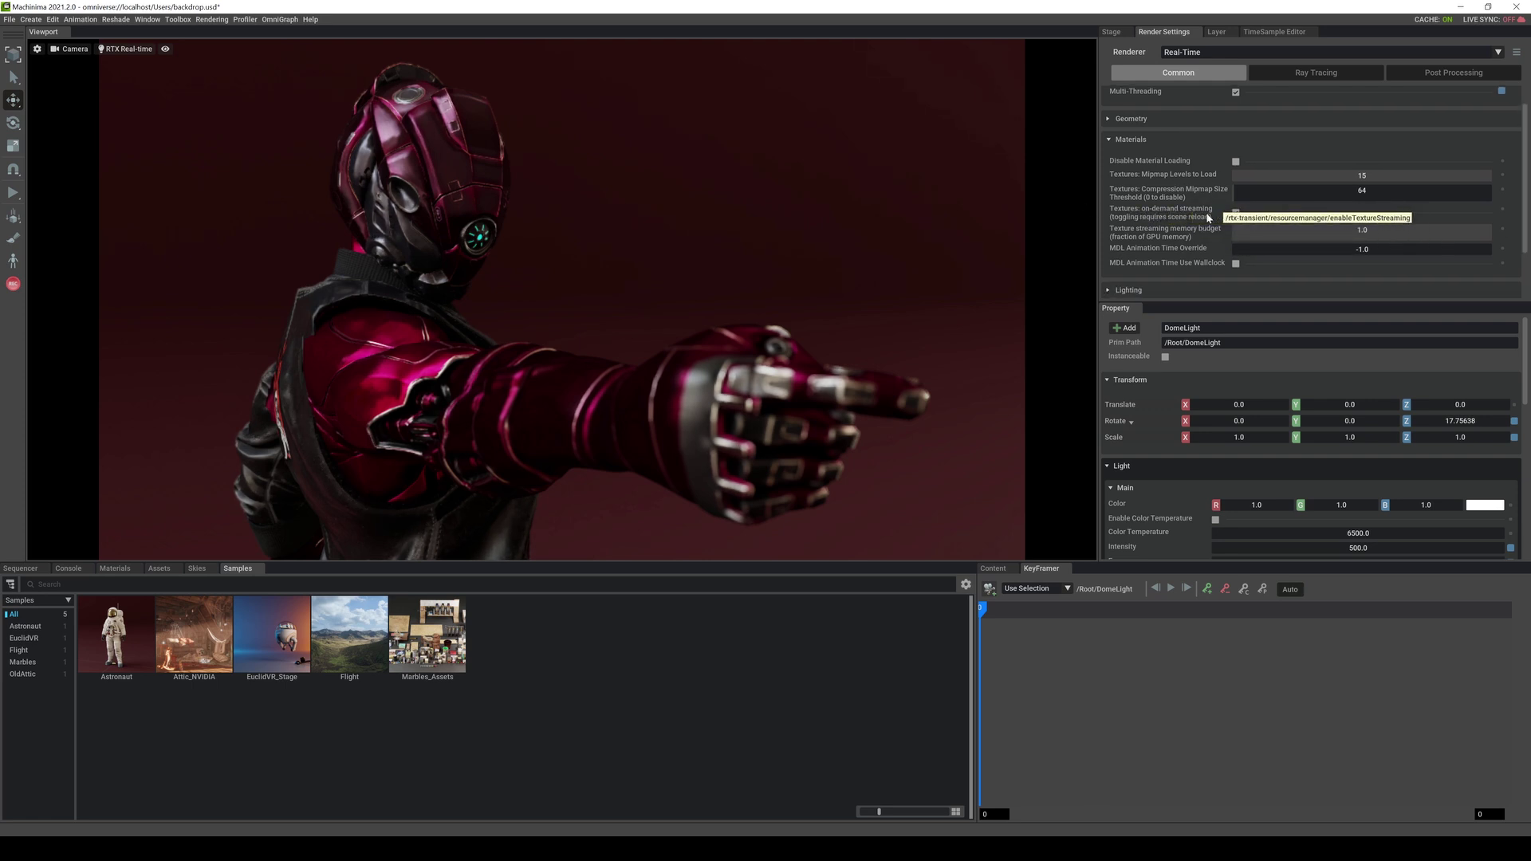
{"action": "left_click", "coordinate": [1236, 214]}
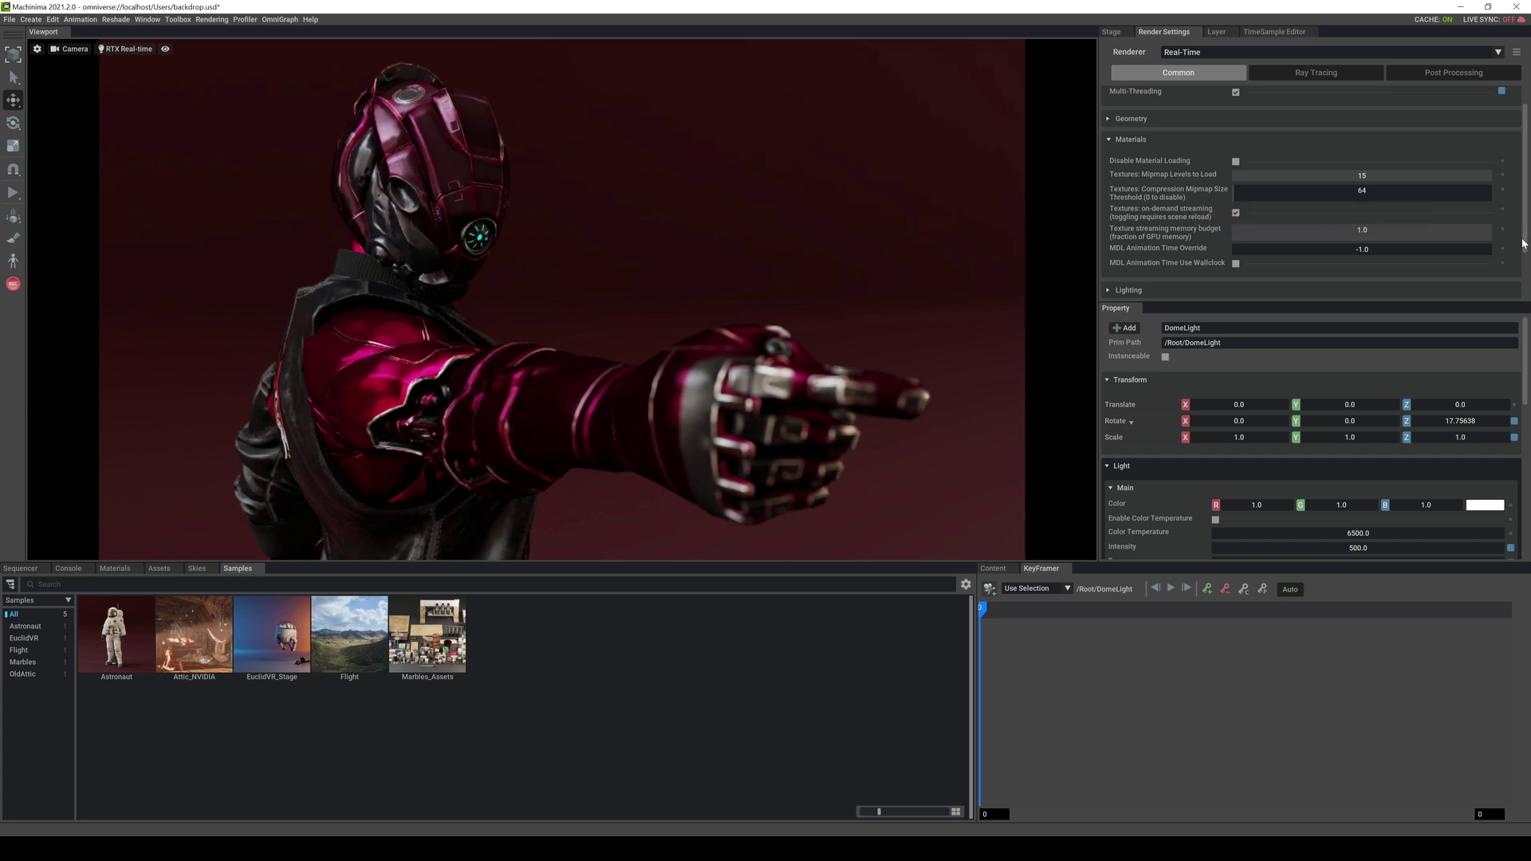
{"action": "left_click_drag", "start_coordinate": [1523, 243], "coordinate": [1523, 287]}
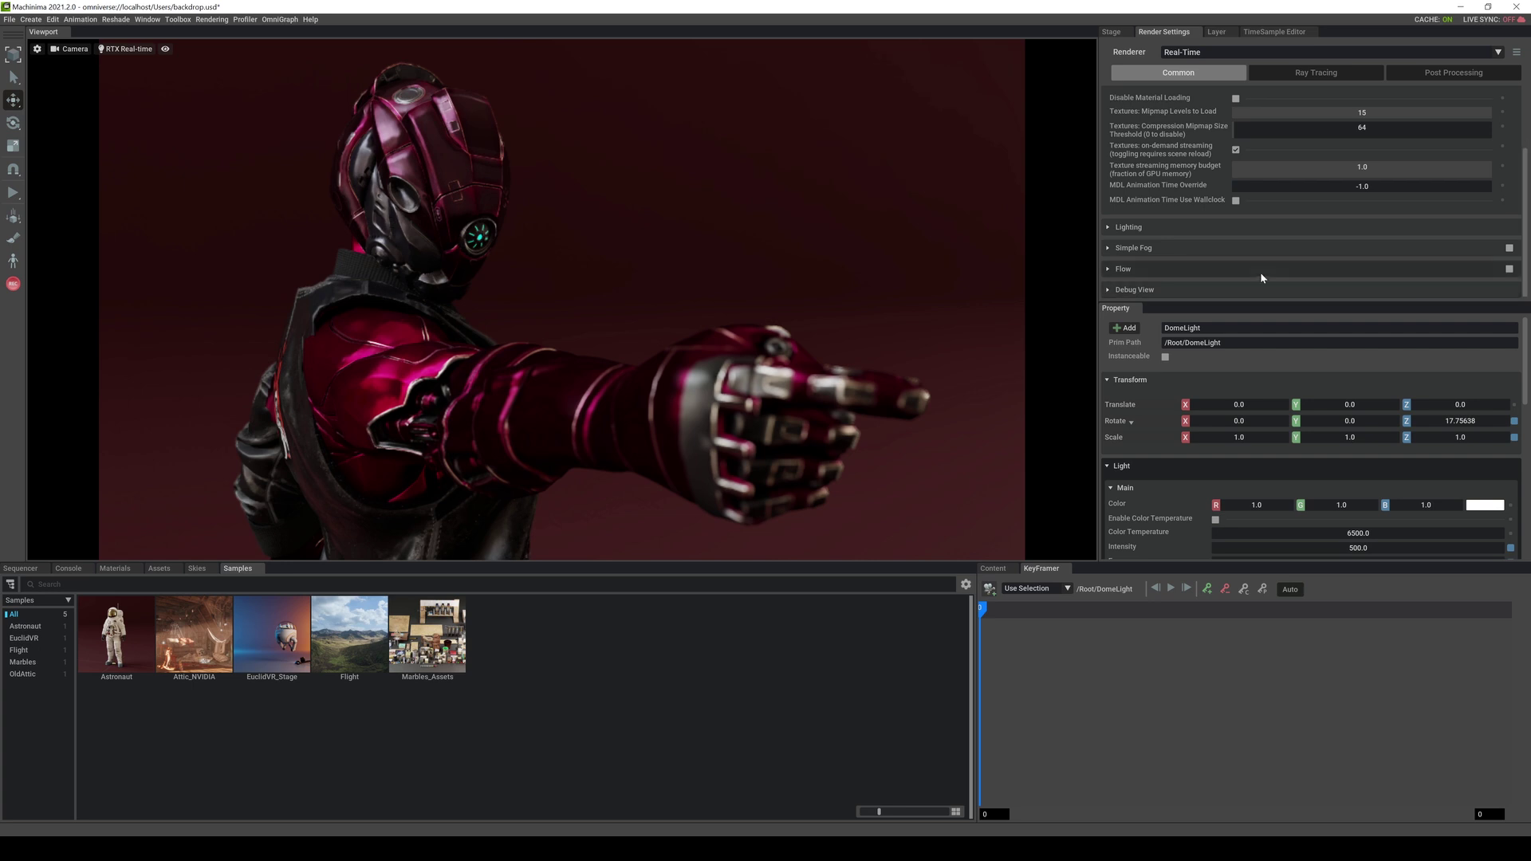
{"action": "left_click", "coordinate": [1108, 228]}
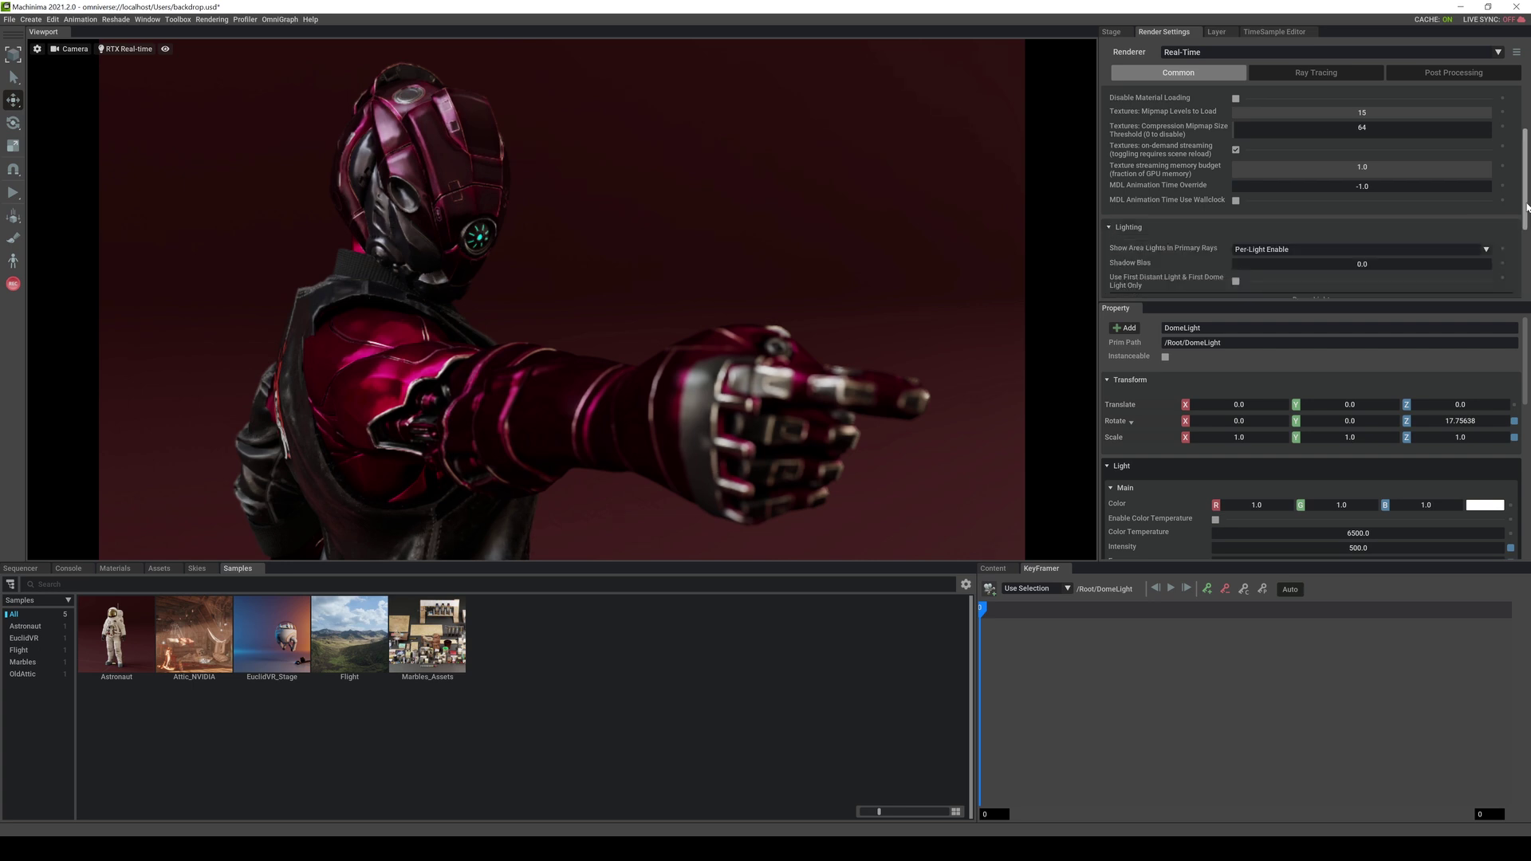
{"action": "scroll", "coordinate": [1316, 199], "scroll_direction": "down", "scroll_amount": 2}
Create a Rect Light in the scene with nothing else selected.
{"action": "key", "text": "Escape"}
{"action": "left_click", "coordinate": [31, 20]}
{"action": "mouse_move", "coordinate": [45, 71]}
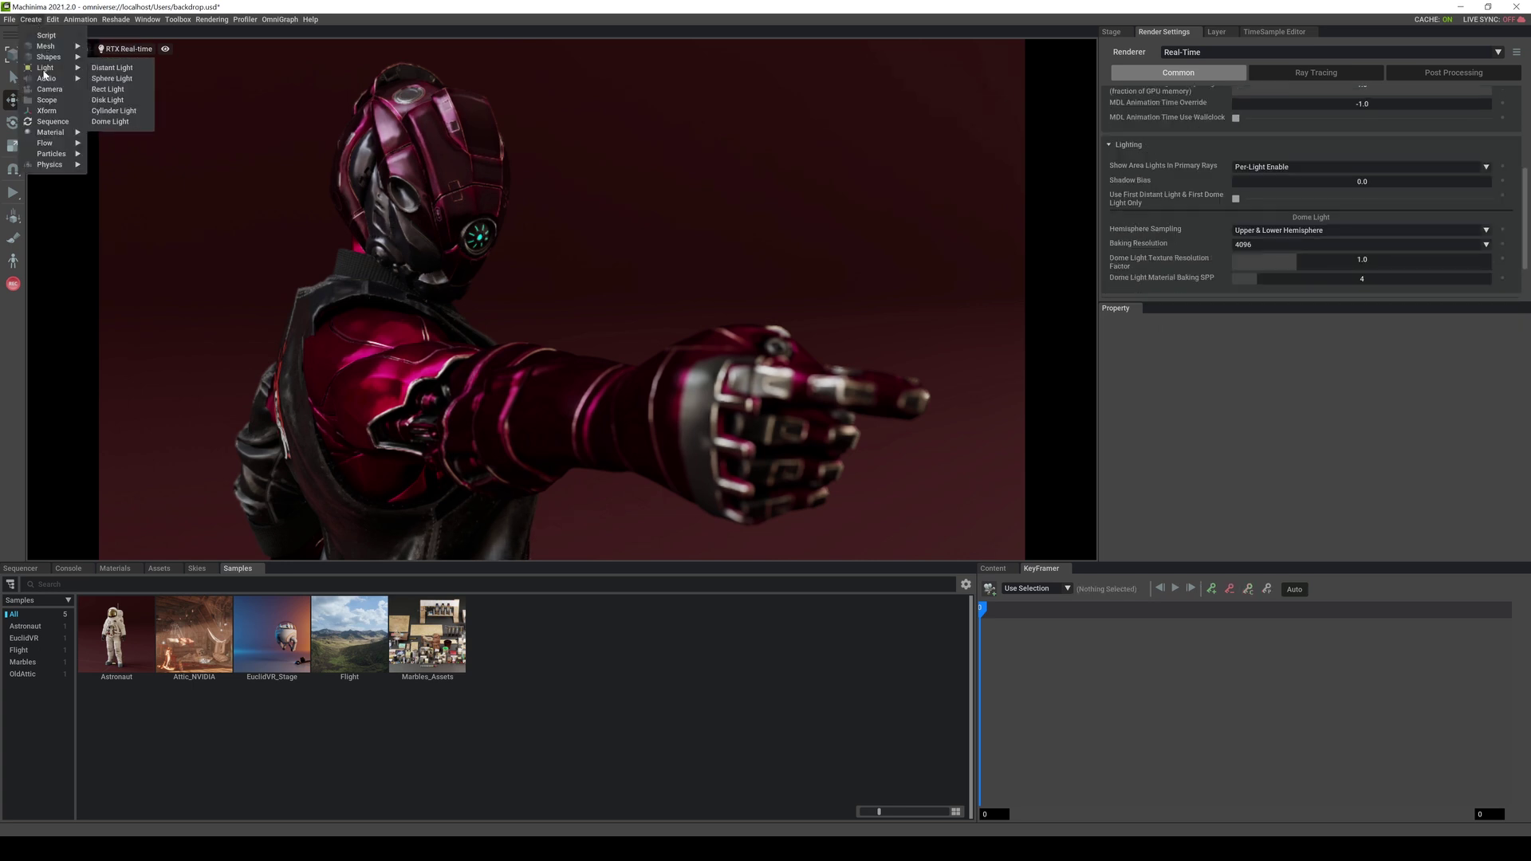
{"action": "left_click", "coordinate": [114, 90]}
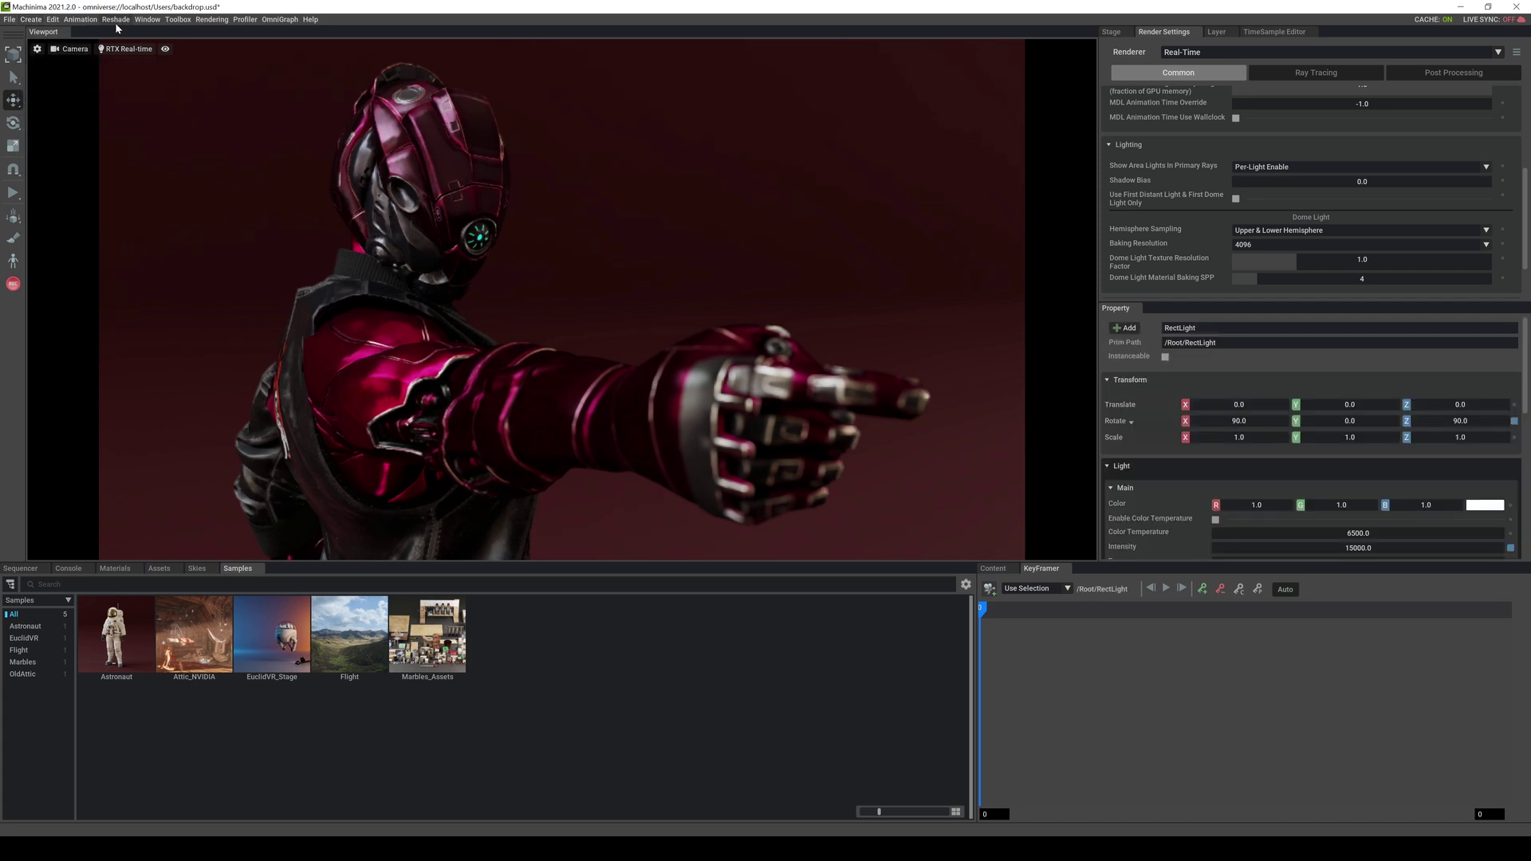
Move the rect light beside the character to about X 75, Z 155.5 in the Perspective view, and return to the Camera view.
{"action": "left_click", "coordinate": [75, 49]}
{"action": "left_click", "coordinate": [97, 74]}
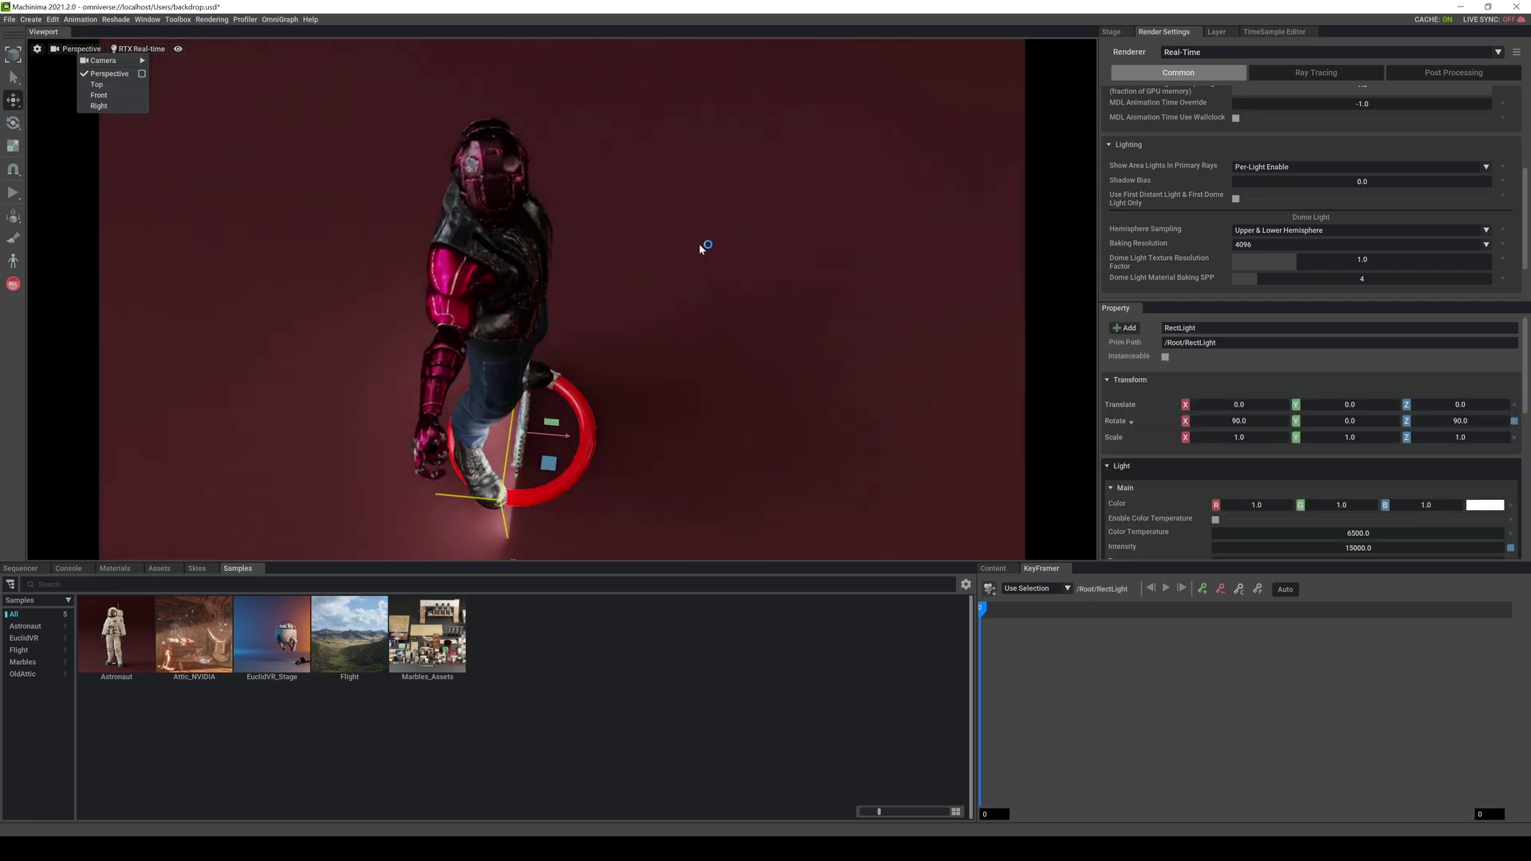
{"action": "right_click_drag", "start_coordinate": [704, 246], "coordinate": [704, 273]}
{"action": "left_click_drag", "start_coordinate": [543, 368], "coordinate": [755, 212]}
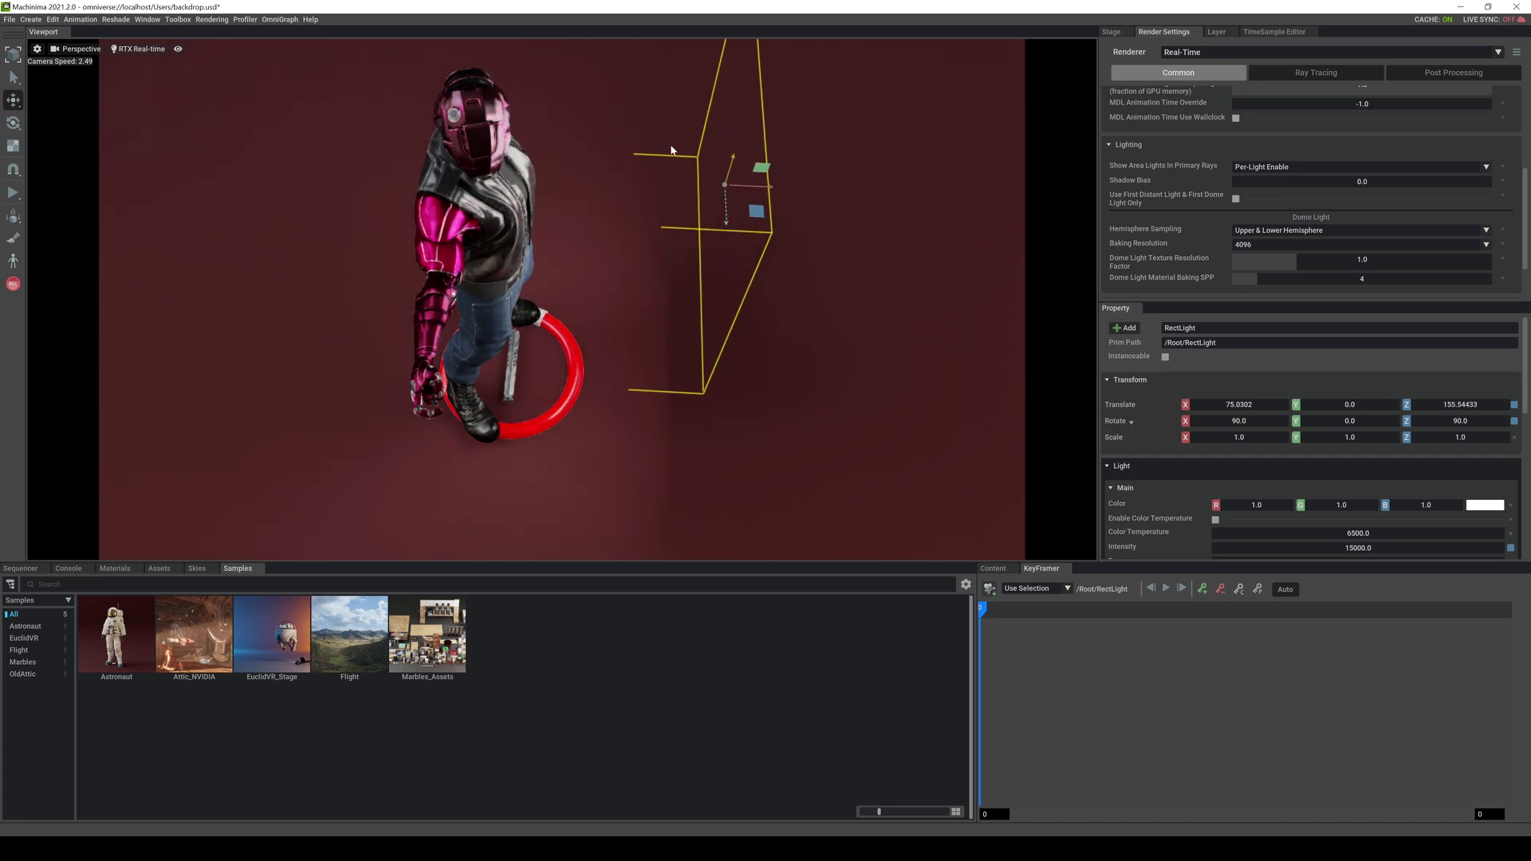
{"action": "left_click", "coordinate": [80, 48]}
{"action": "left_click", "coordinate": [190, 57]}
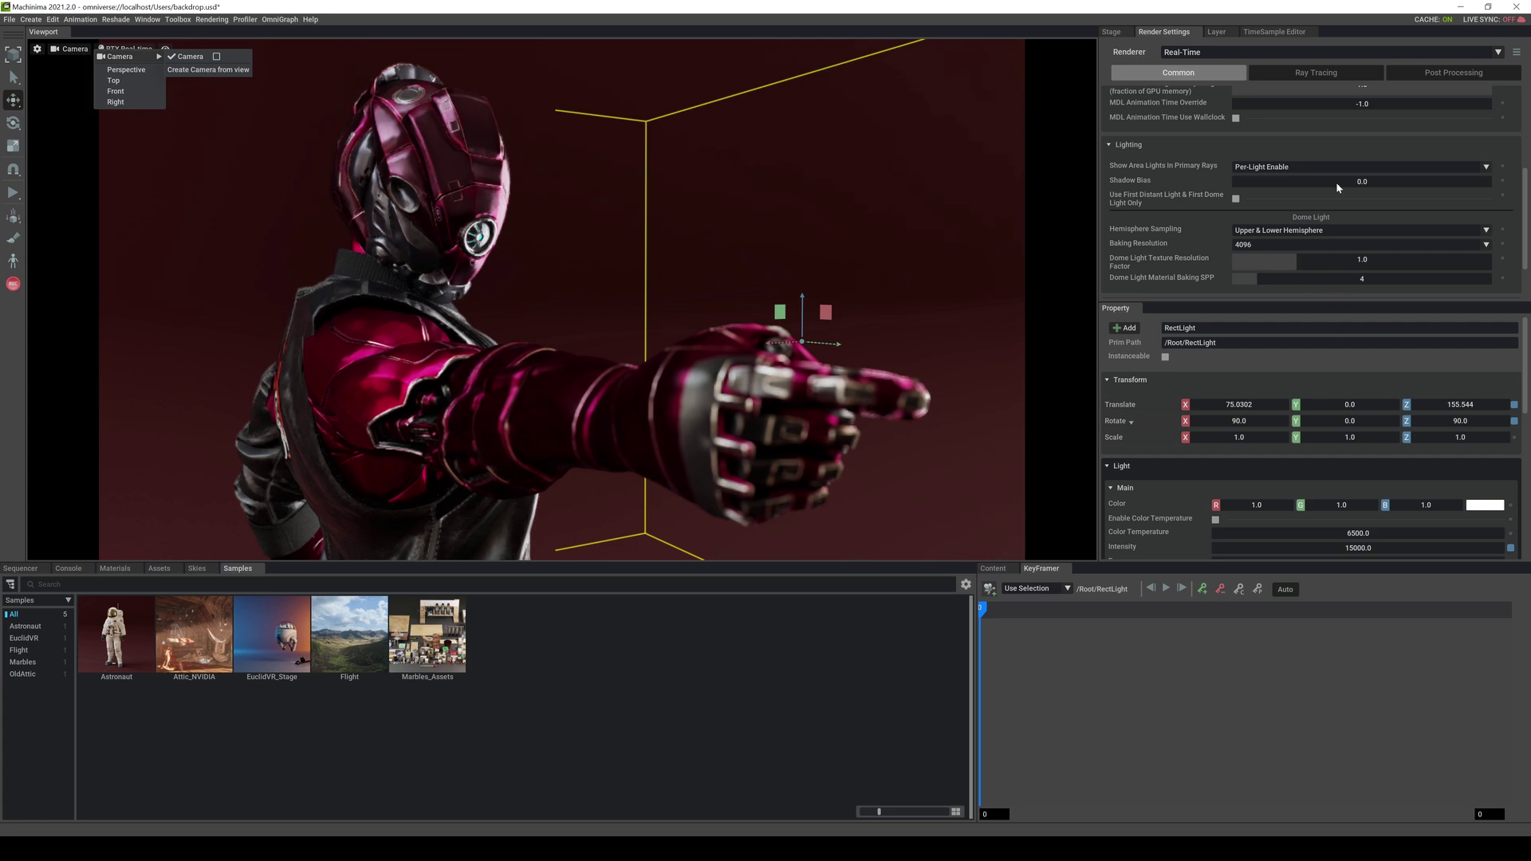
Try a Shadow Bias of about 2.14, reset it to default, and list the dome light's Hemisphere Sampling options.
{"action": "left_click", "coordinate": [1266, 182]}
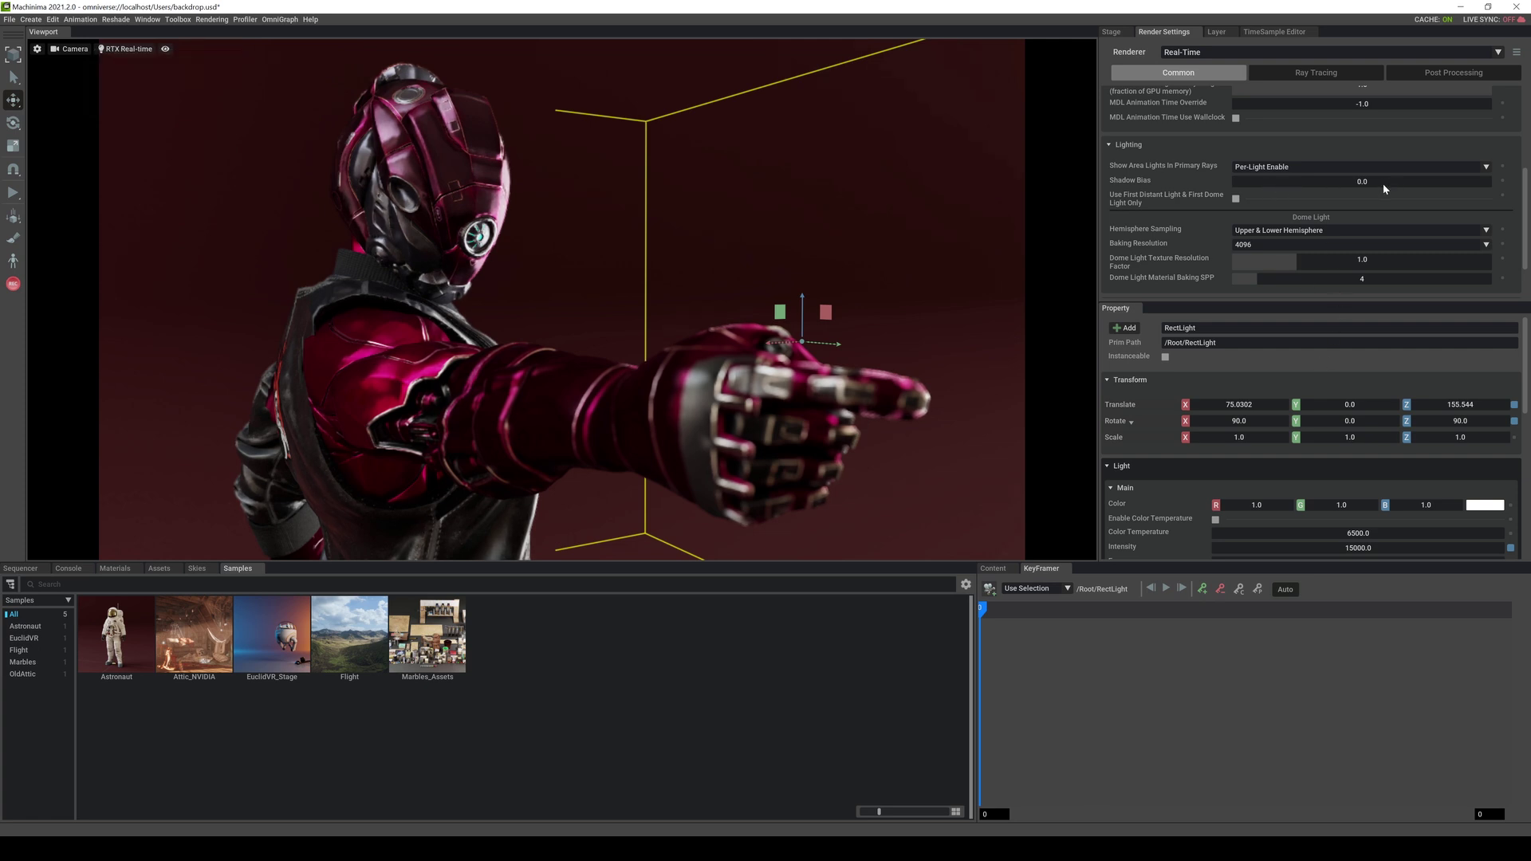
{"action": "mouse_move", "coordinate": [1366, 186]}
{"action": "left_mouse_down"}
{"action": "mouse_move", "coordinate": [1298, 184]}
{"action": "mouse_move", "coordinate": [1343, 185]}
{"action": "left_mouse_up"}
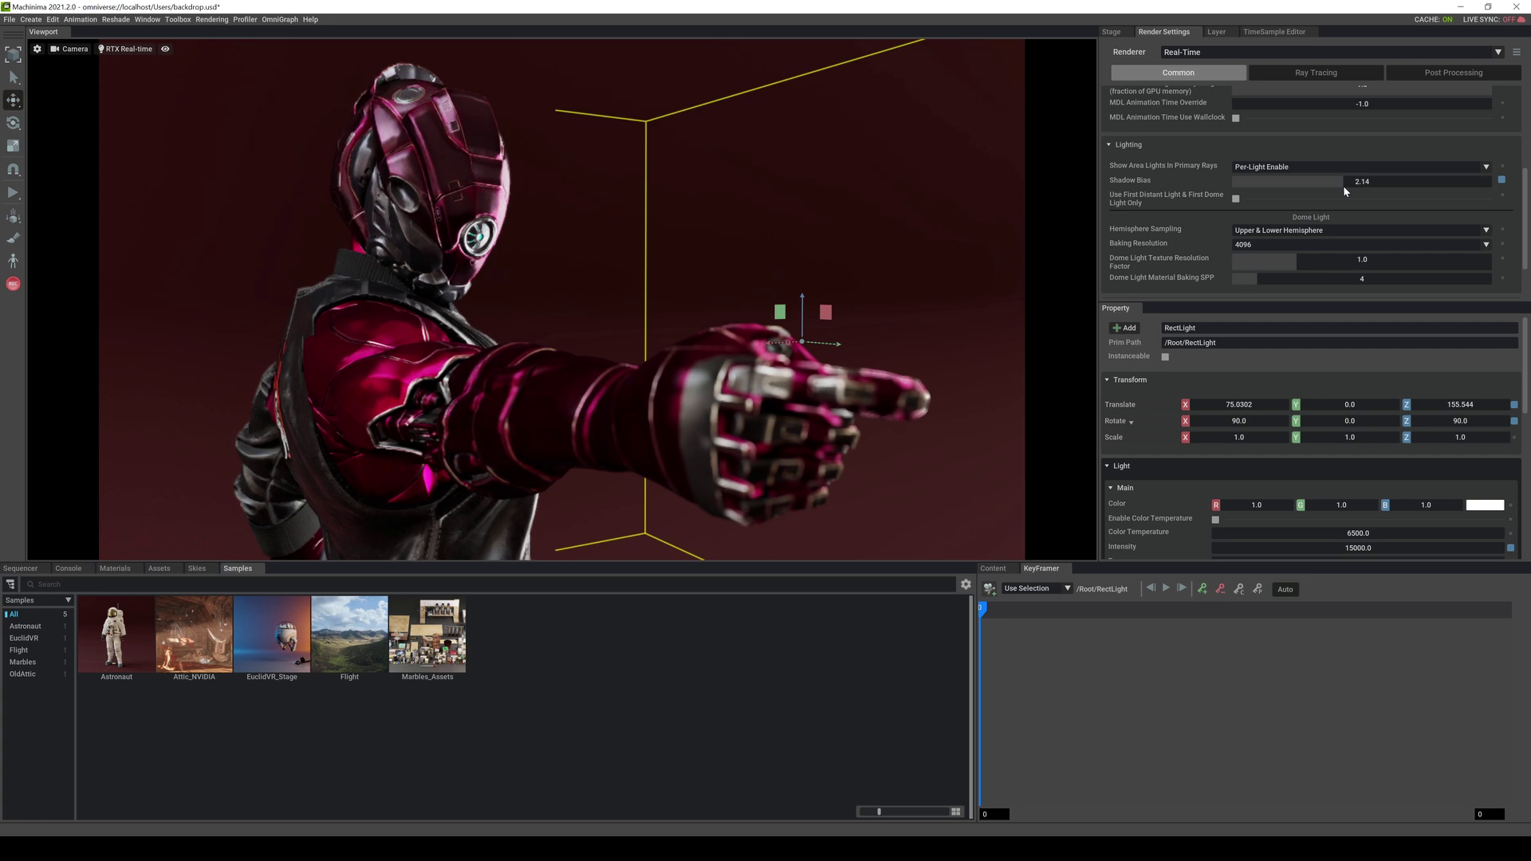
{"action": "mouse_move", "coordinate": [1343, 185]}
{"action": "left_mouse_down"}
{"action": "mouse_move", "coordinate": [1294, 178]}
{"action": "mouse_move", "coordinate": [1314, 179]}
{"action": "left_mouse_up"}
{"action": "left_click", "coordinate": [1503, 181]}
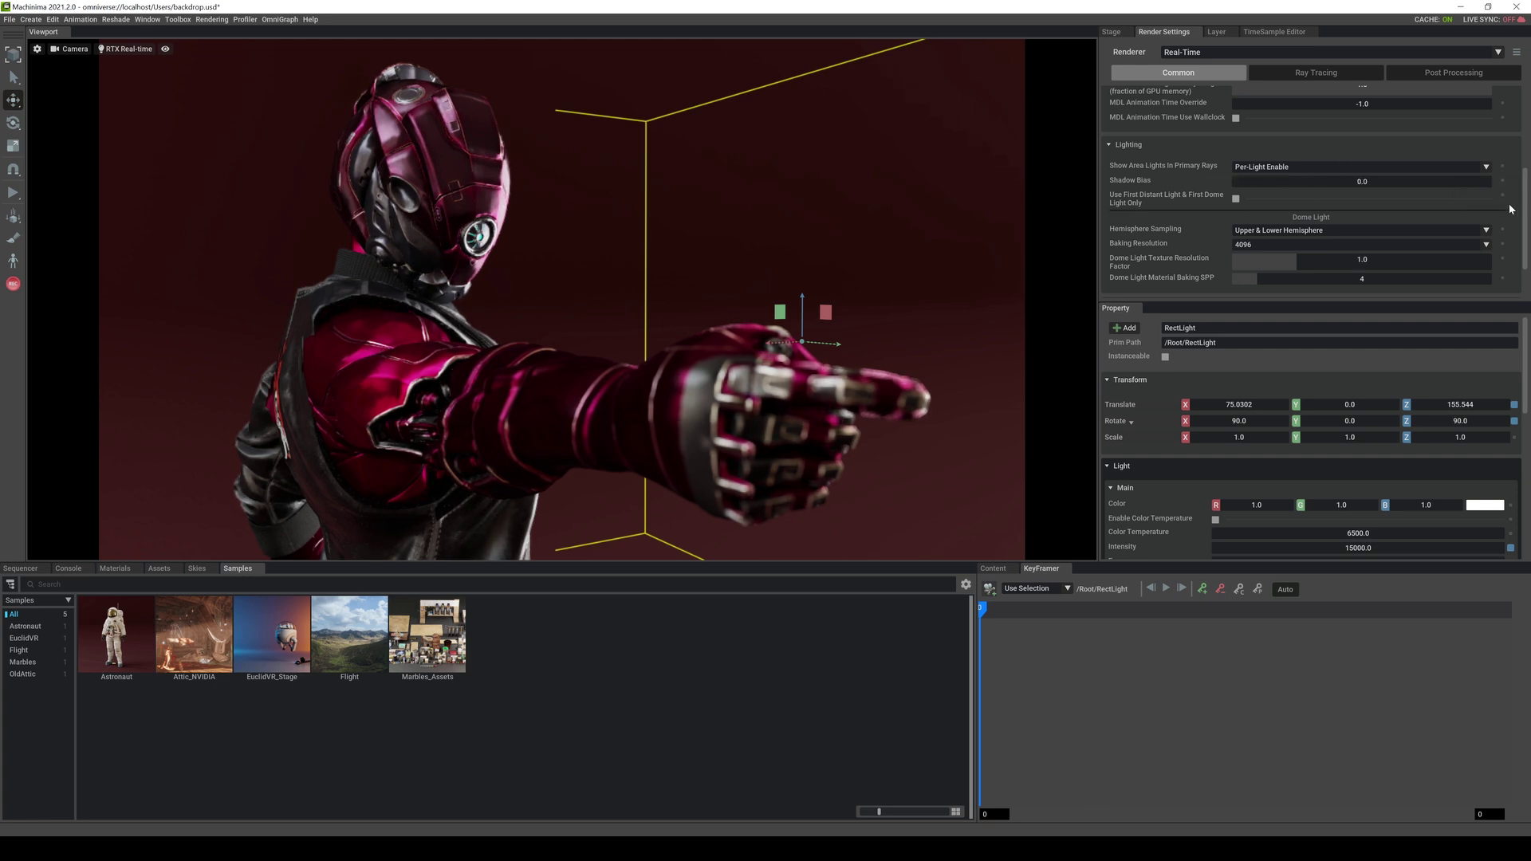
{"action": "scroll", "coordinate": [1244, 224], "scroll_direction": "down", "scroll_amount": 1}
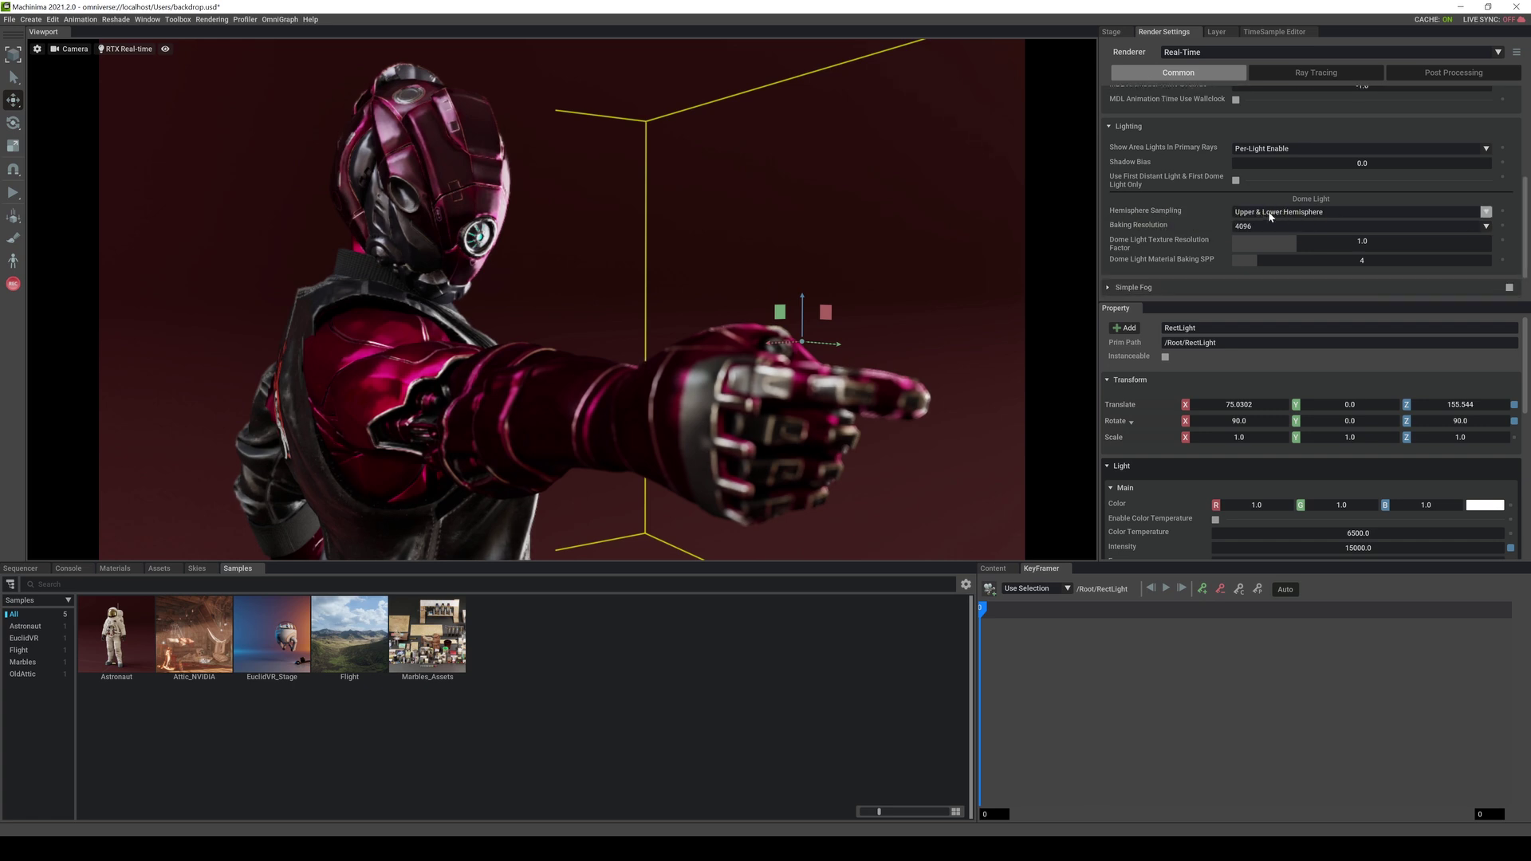
{"action": "left_click", "coordinate": [1299, 213]}
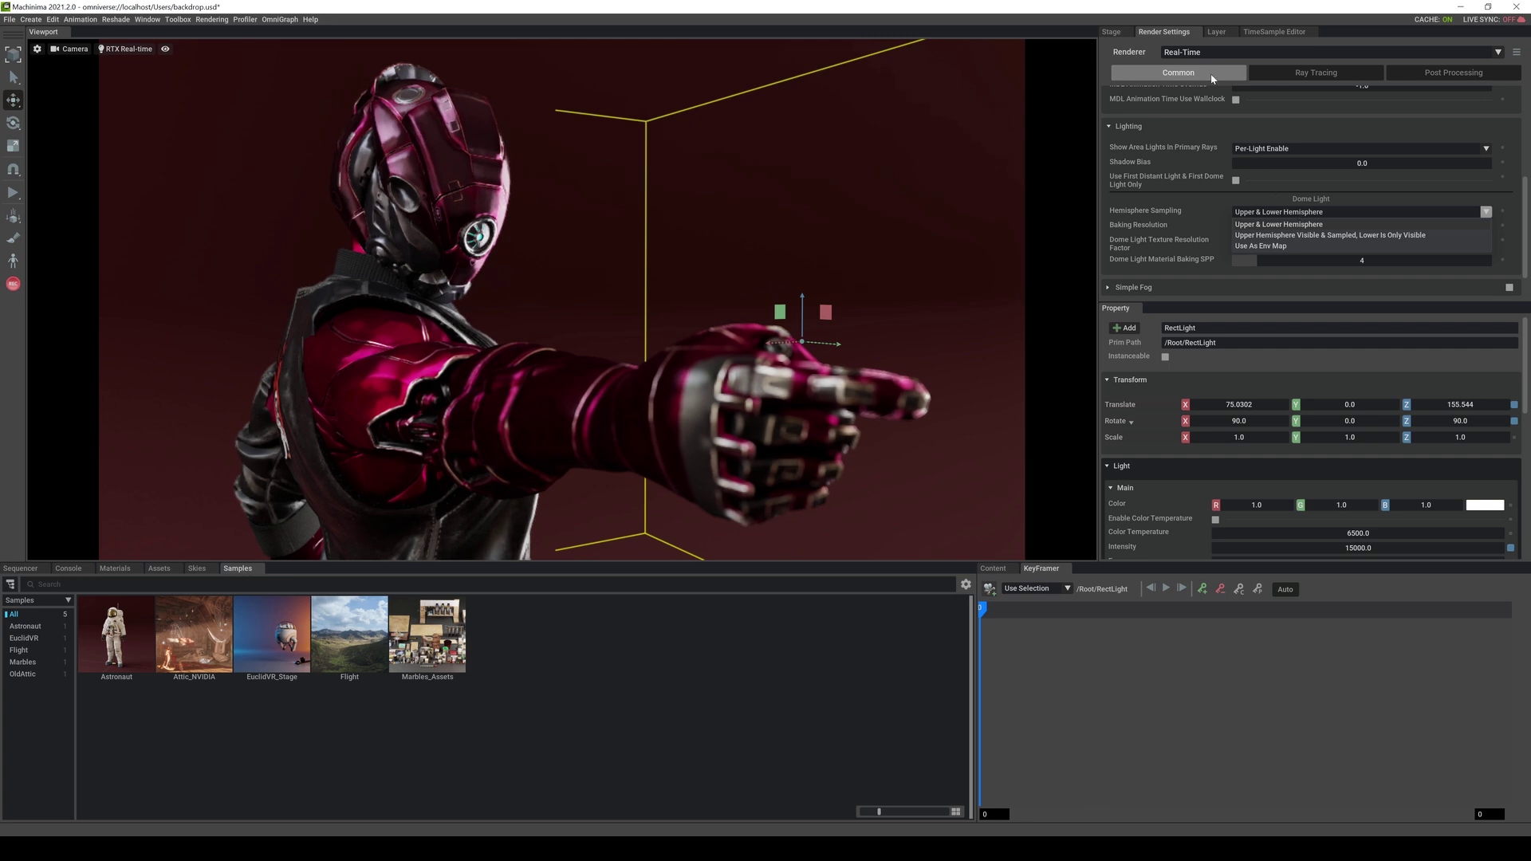
Delete the RectLight from the stage.
{"action": "left_click", "coordinate": [1108, 32]}
{"action": "left_click", "coordinate": [1108, 32]}
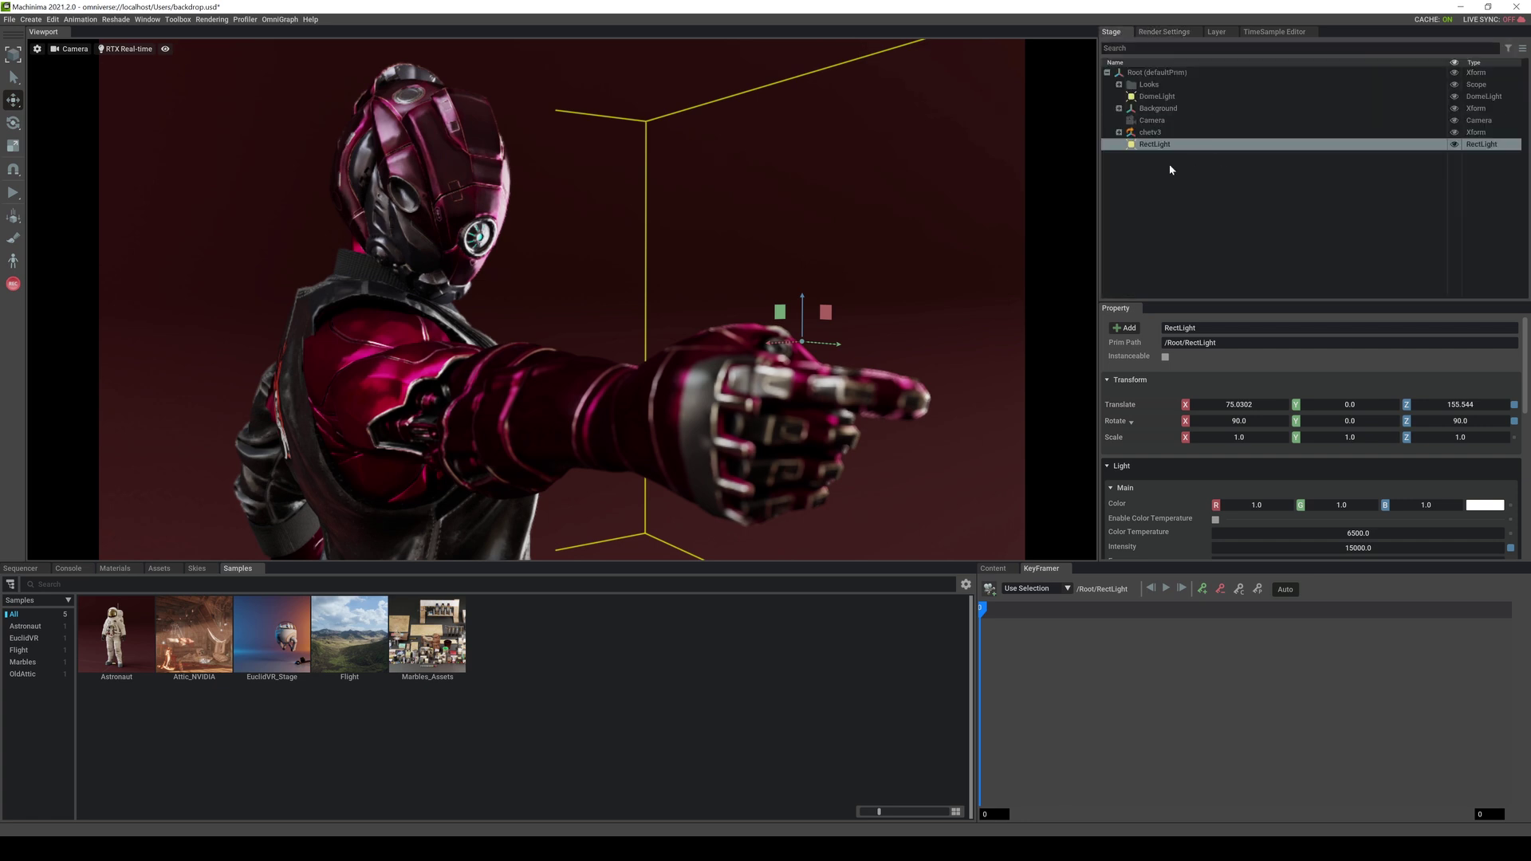
{"action": "key", "text": "Delete"}
Assign abandoned_parking_4k.hdr from the localhost NVIDIA/Assets/Skies/Cloudy folder as the DomeLight's texture file.
{"action": "left_click", "coordinate": [1157, 96]}
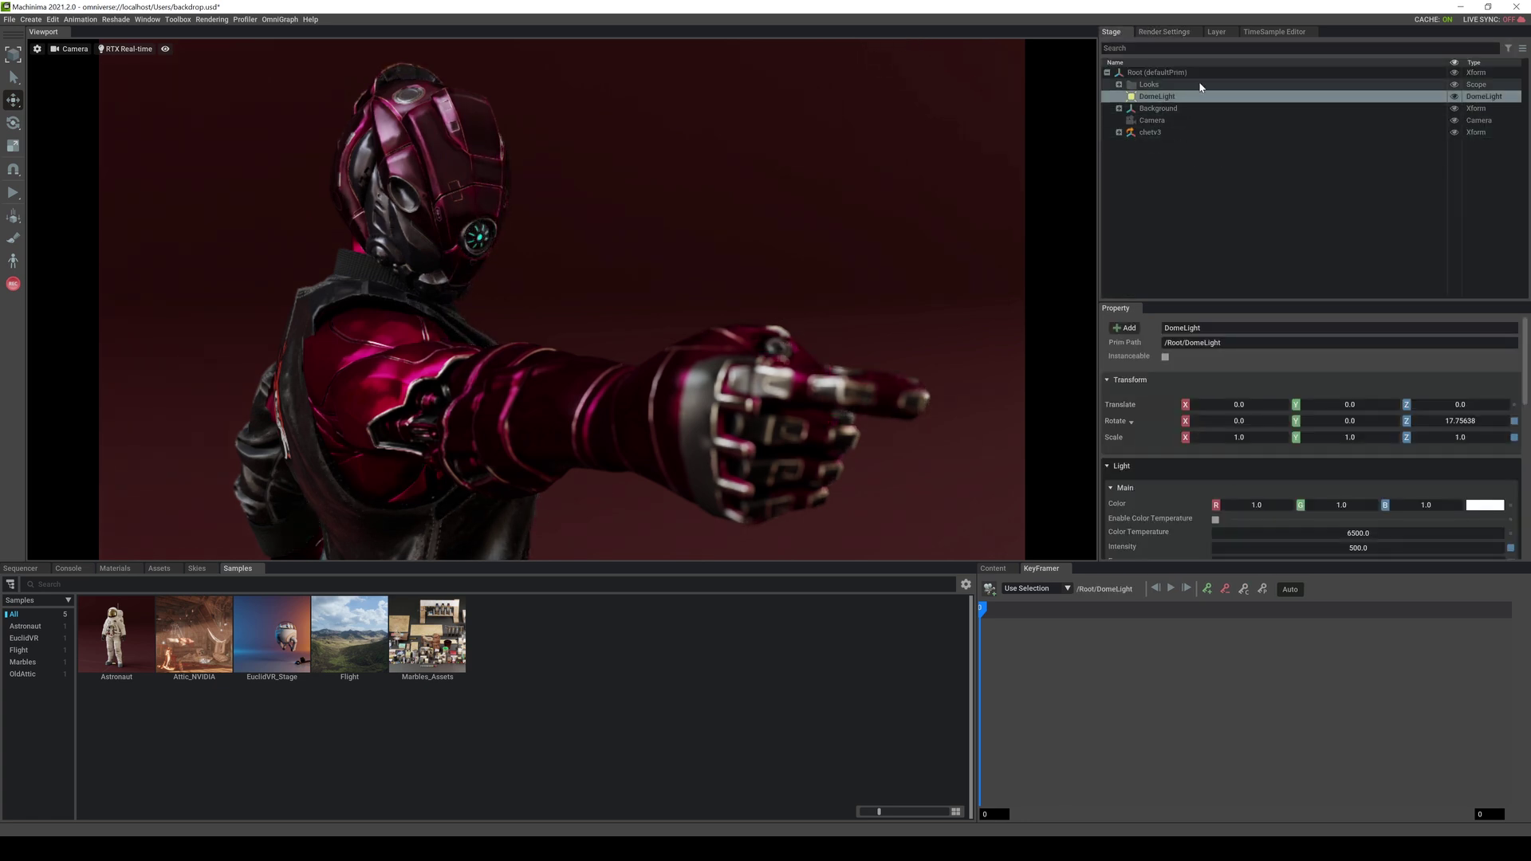
{"action": "scroll", "coordinate": [1356, 447], "scroll_direction": "down", "scroll_amount": 3}
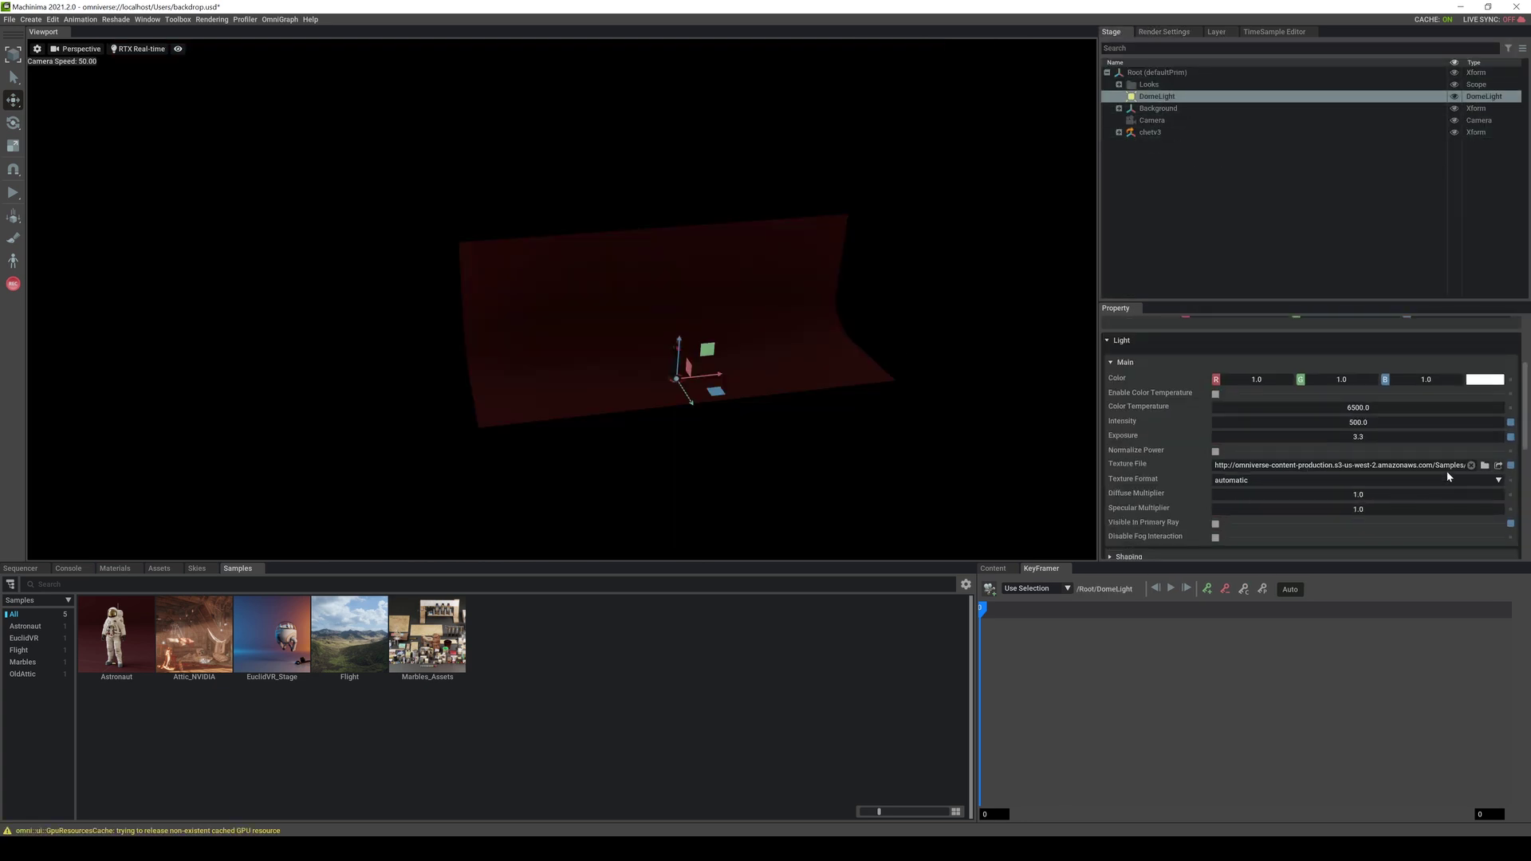
{"action": "left_click", "coordinate": [196, 568]}
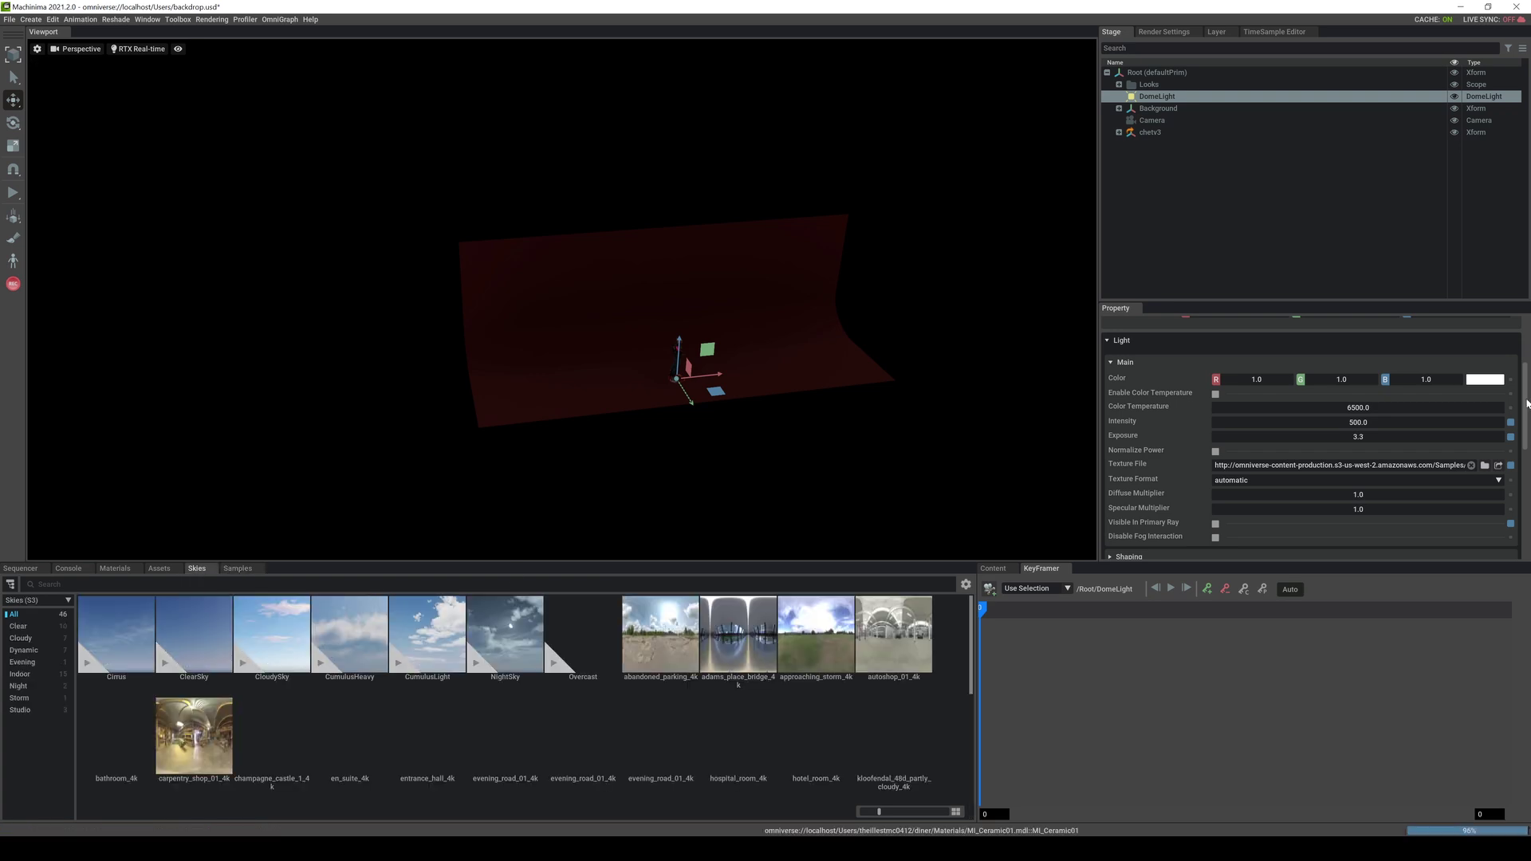
{"action": "left_click", "coordinate": [1485, 466]}
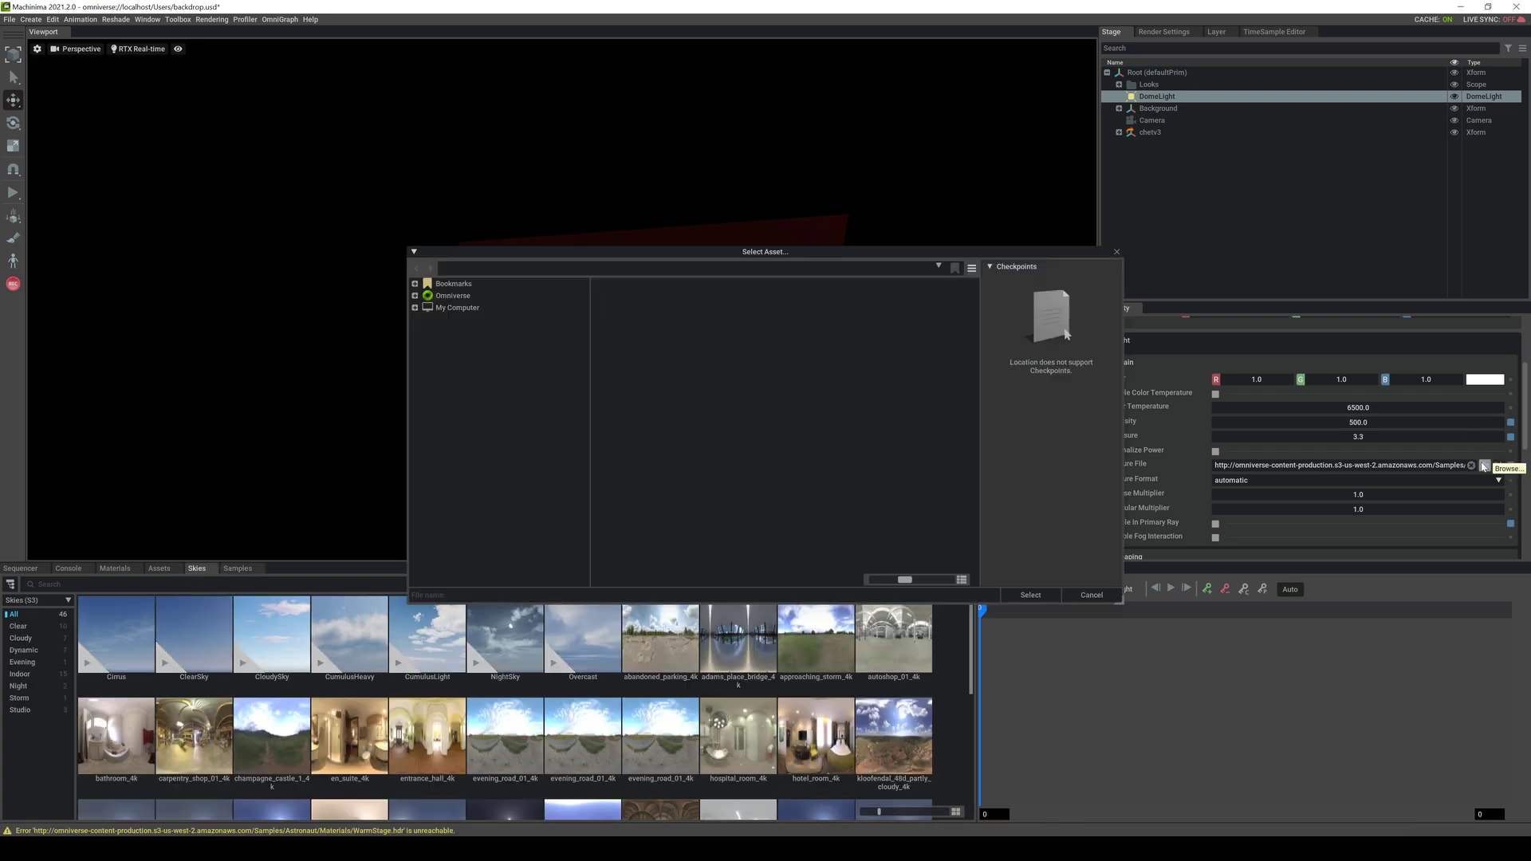
{"action": "left_click", "coordinate": [453, 296]}
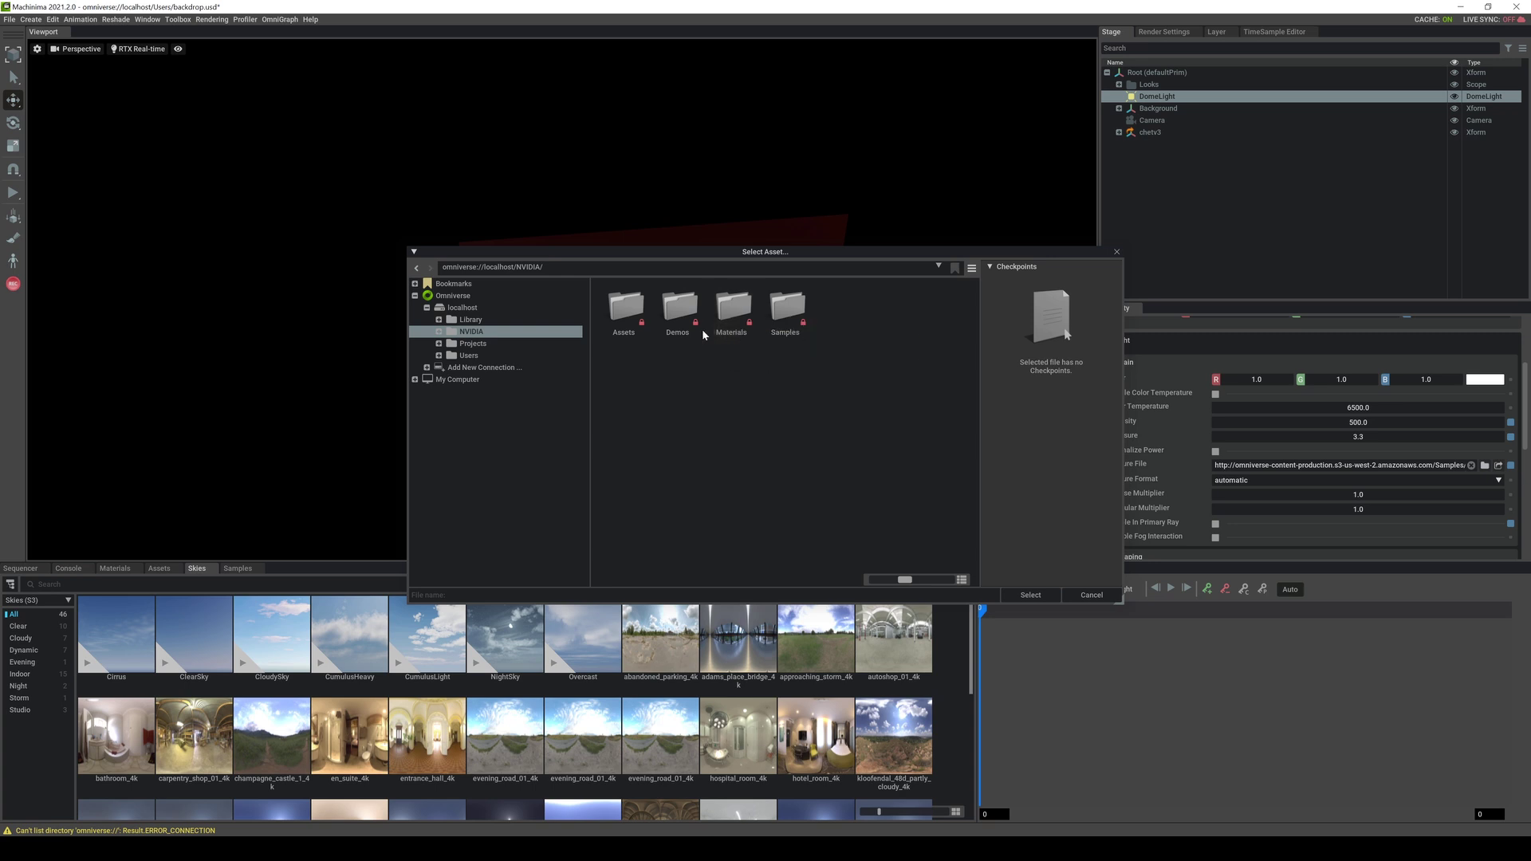
{"action": "double_click", "coordinate": [678, 309]}
{"action": "double_click", "coordinate": [623, 315]}
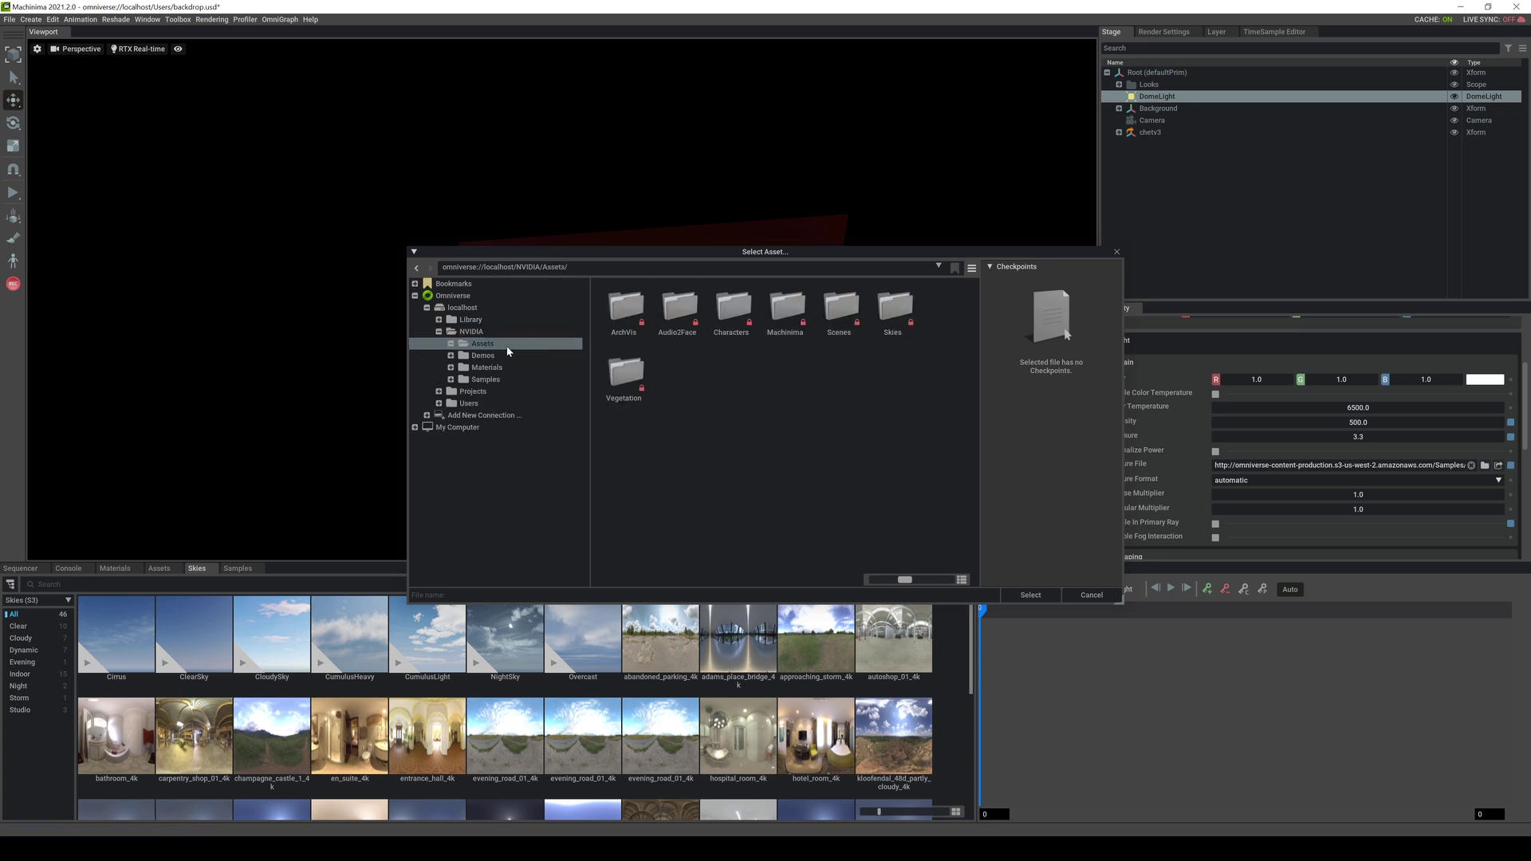
{"action": "double_click", "coordinate": [890, 319]}
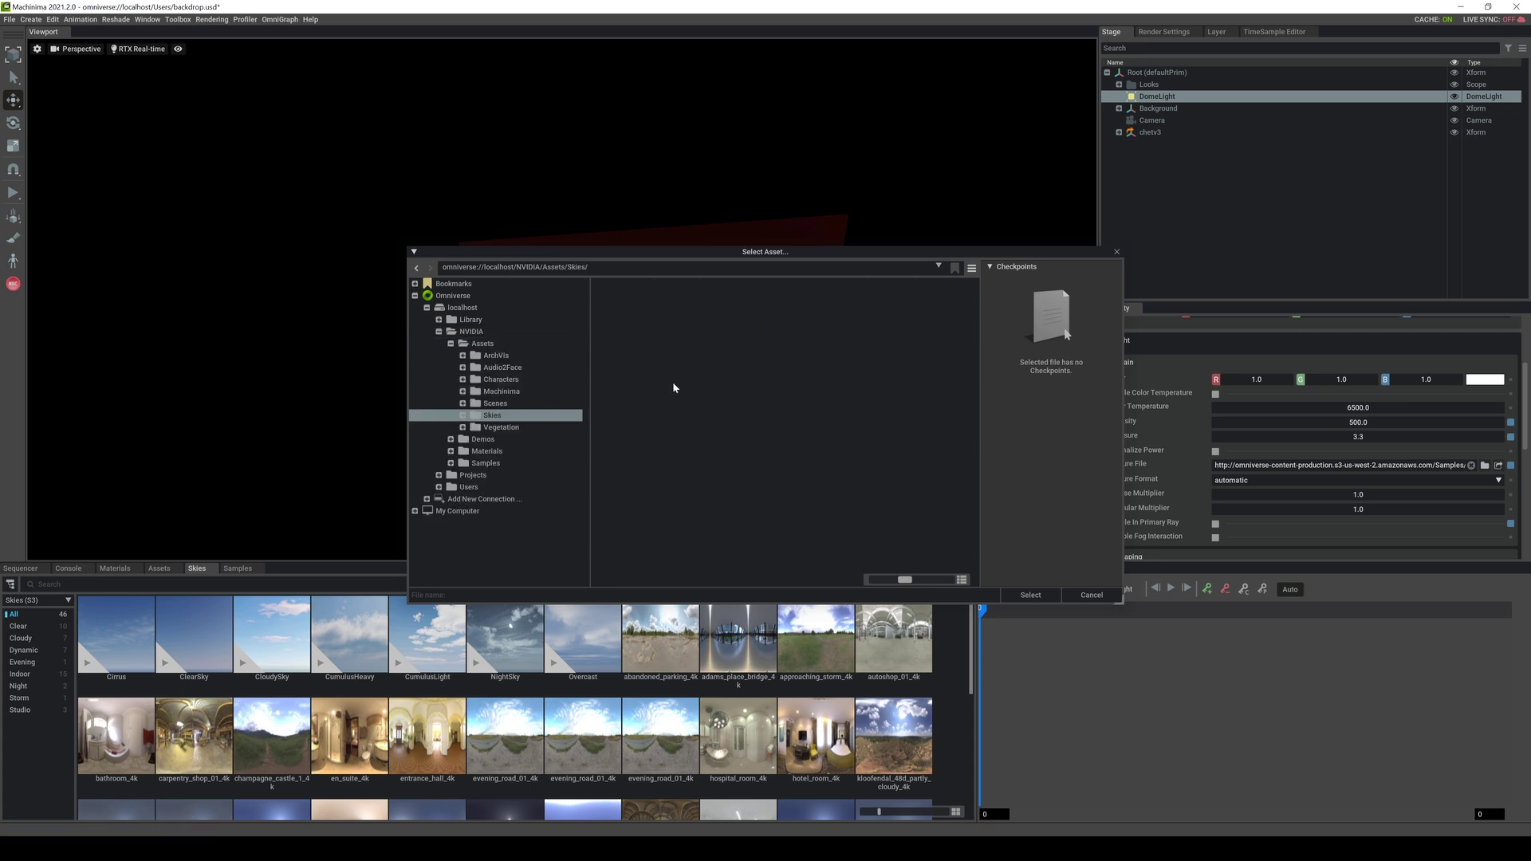
{"action": "double_click", "coordinate": [676, 327]}
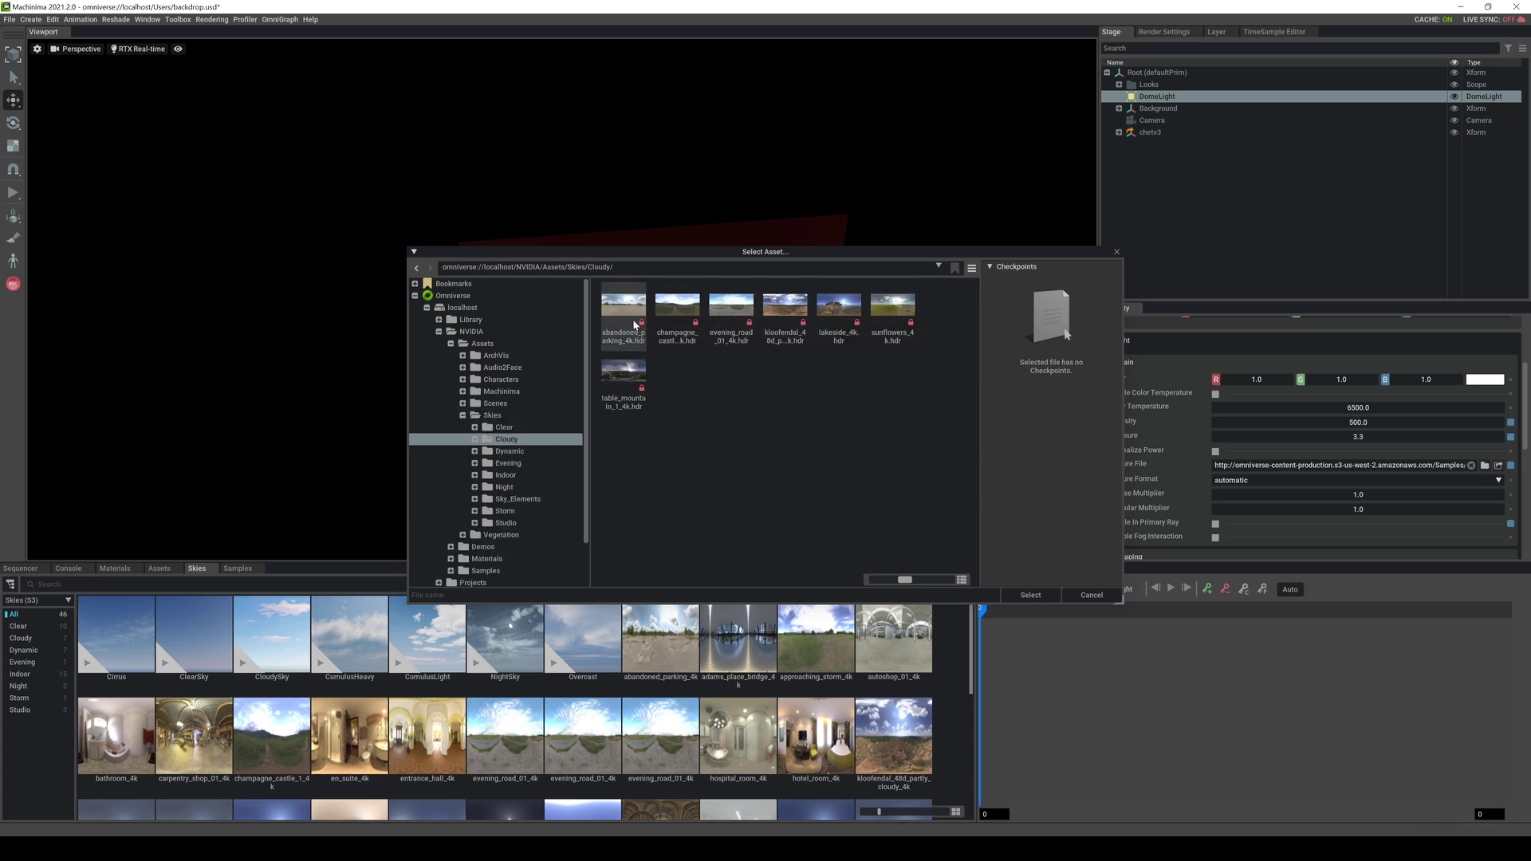
{"action": "left_click", "coordinate": [635, 325]}
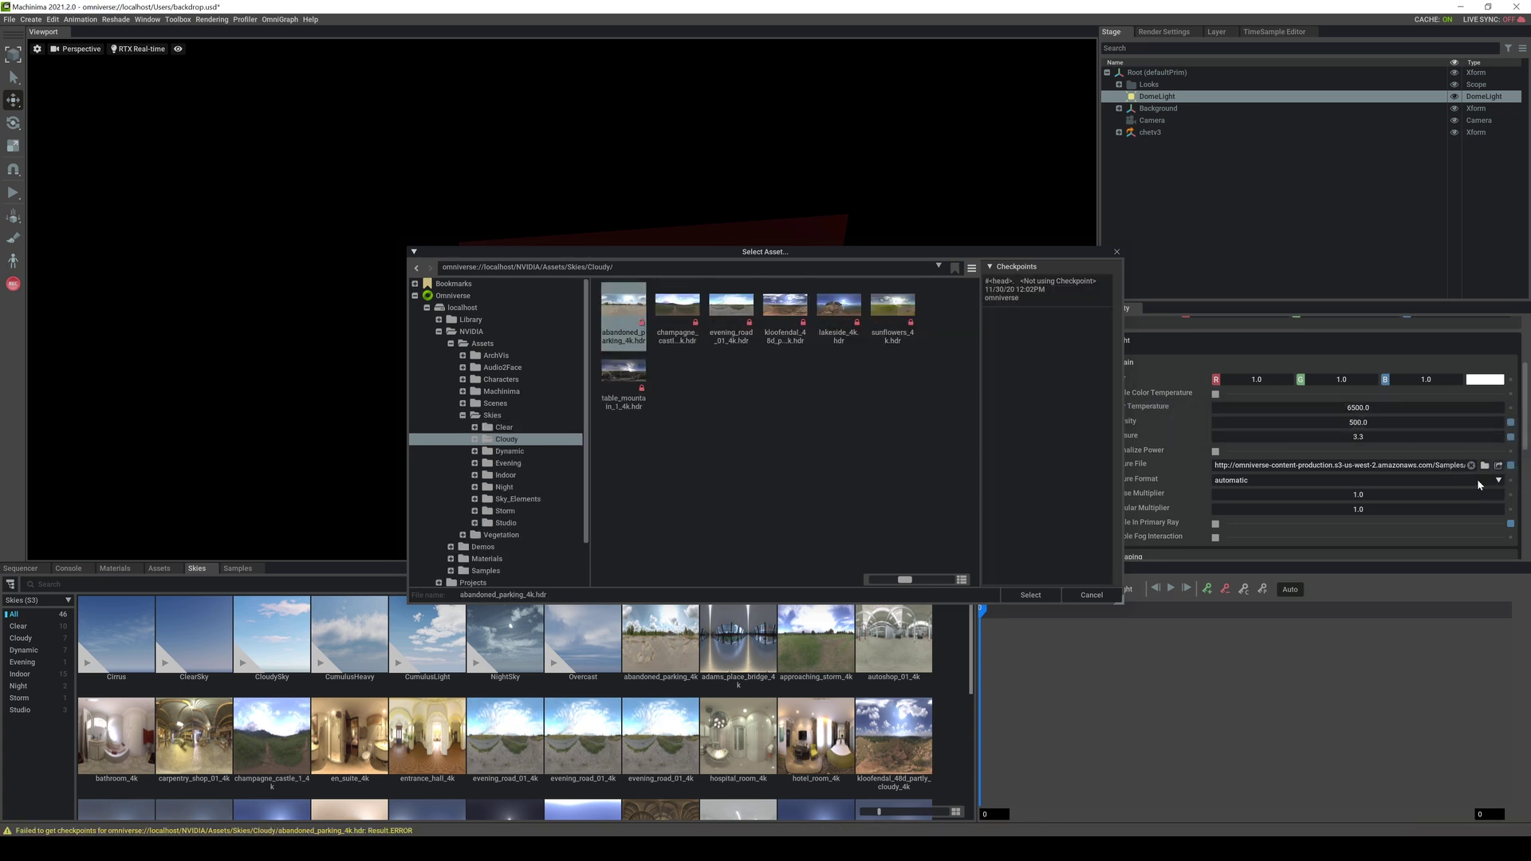
{"action": "left_click_drag", "start_coordinate": [628, 324], "coordinate": [1315, 466]}
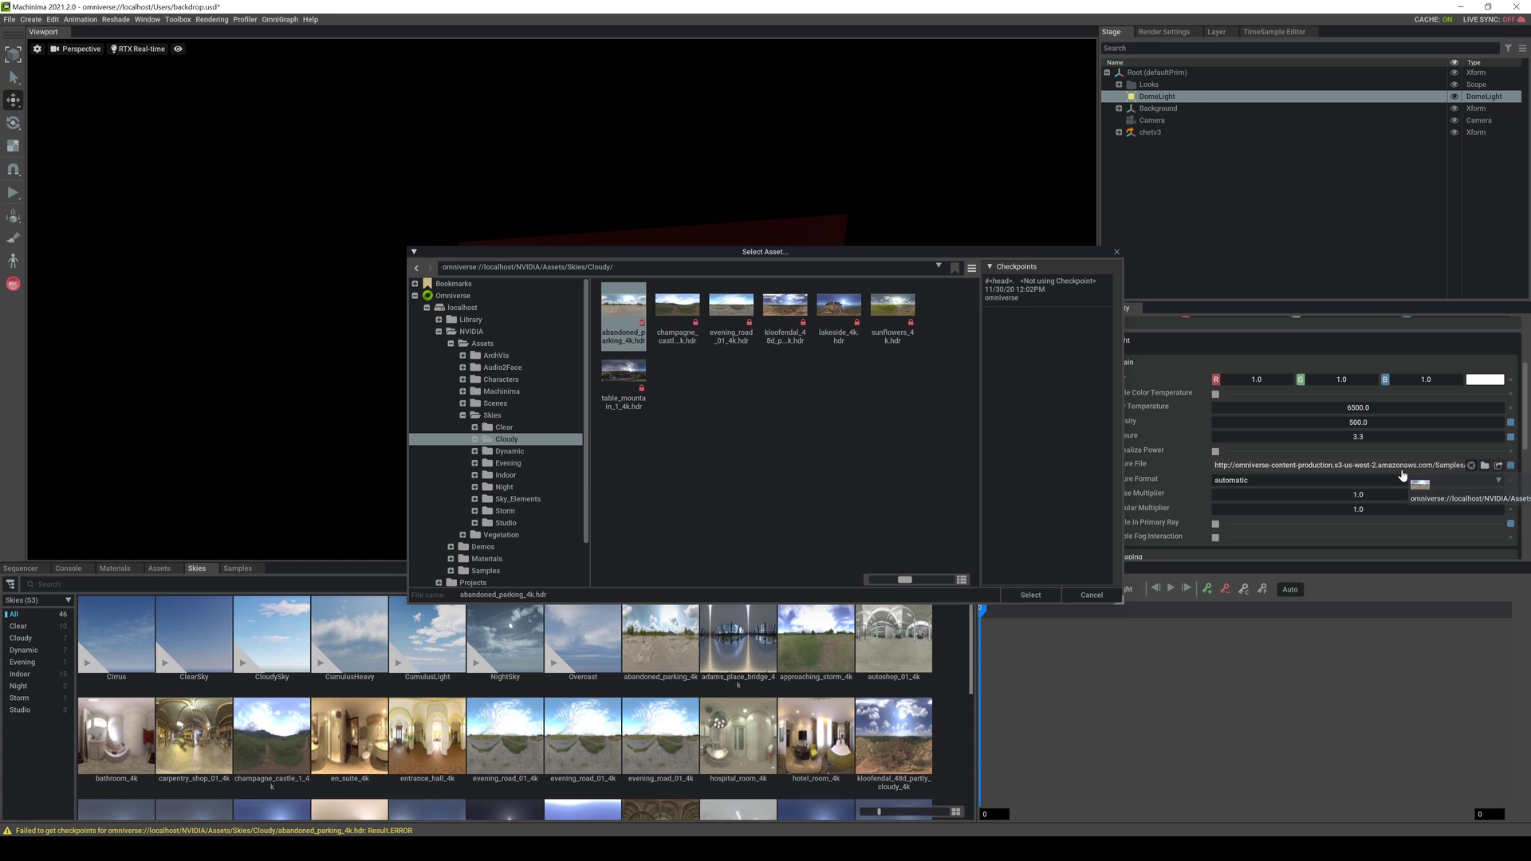
{"action": "left_click", "coordinate": [1116, 253]}
Enable Visible in Primary Ray for the DomeLight.
{"action": "right_click_drag", "start_coordinate": [806, 385], "coordinate": [810, 370]}
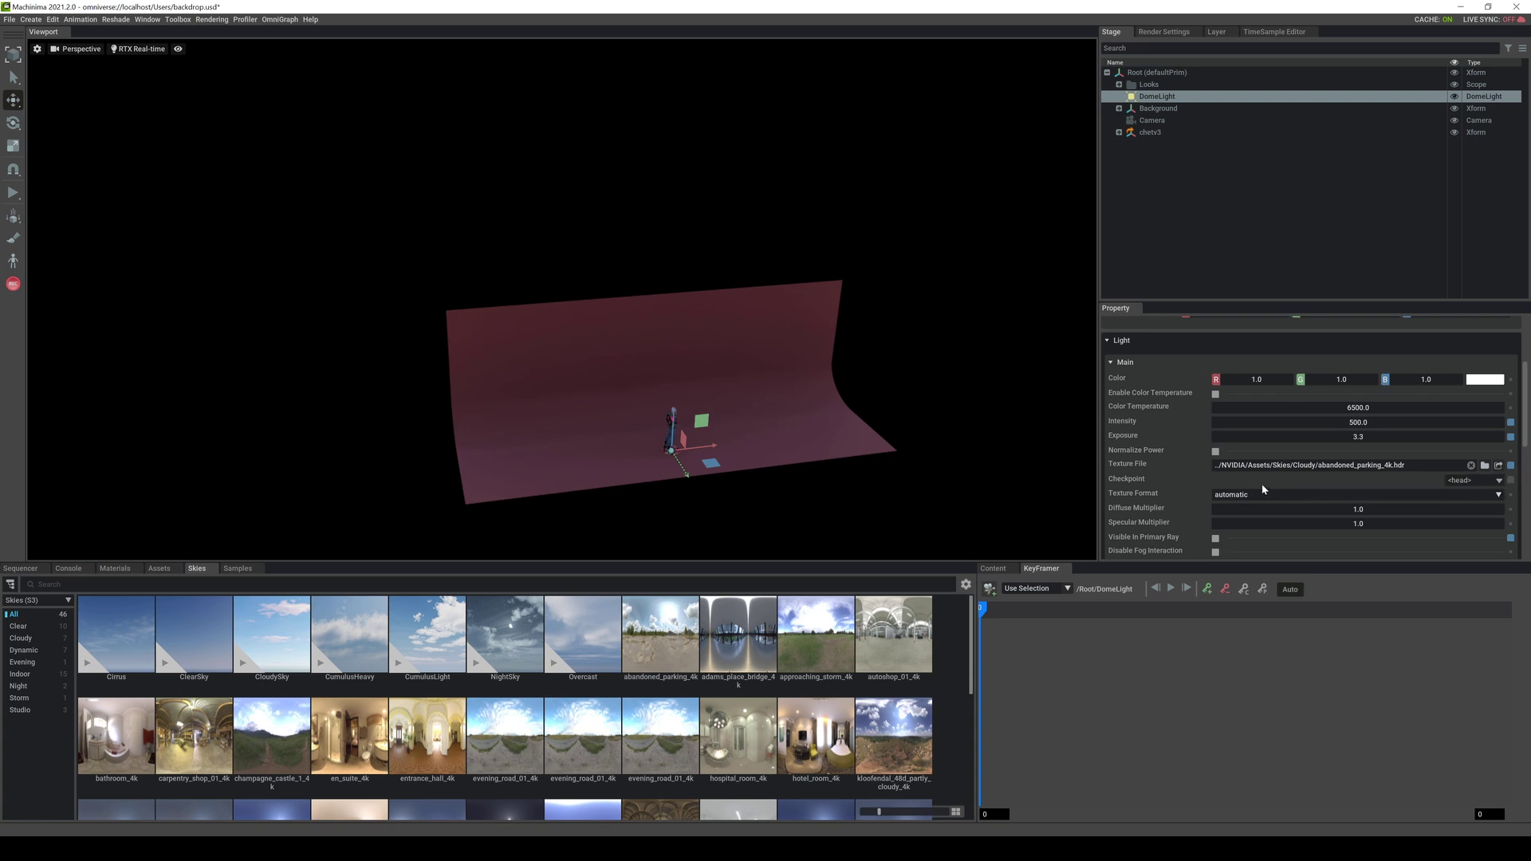
{"action": "scroll", "coordinate": [1339, 491], "scroll_direction": "down", "scroll_amount": 2}
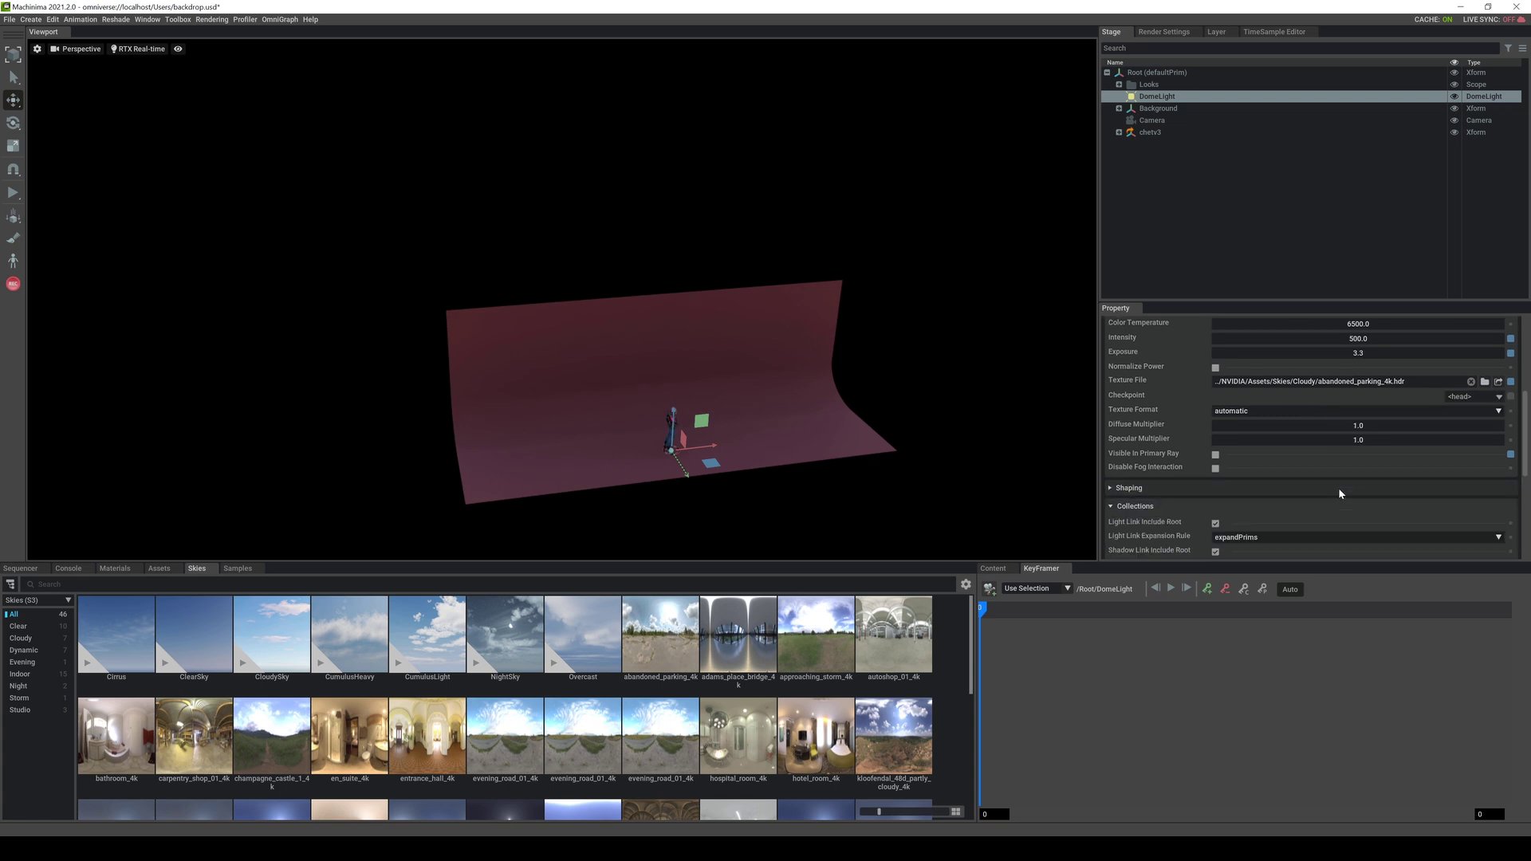
{"action": "left_click", "coordinate": [1216, 455]}
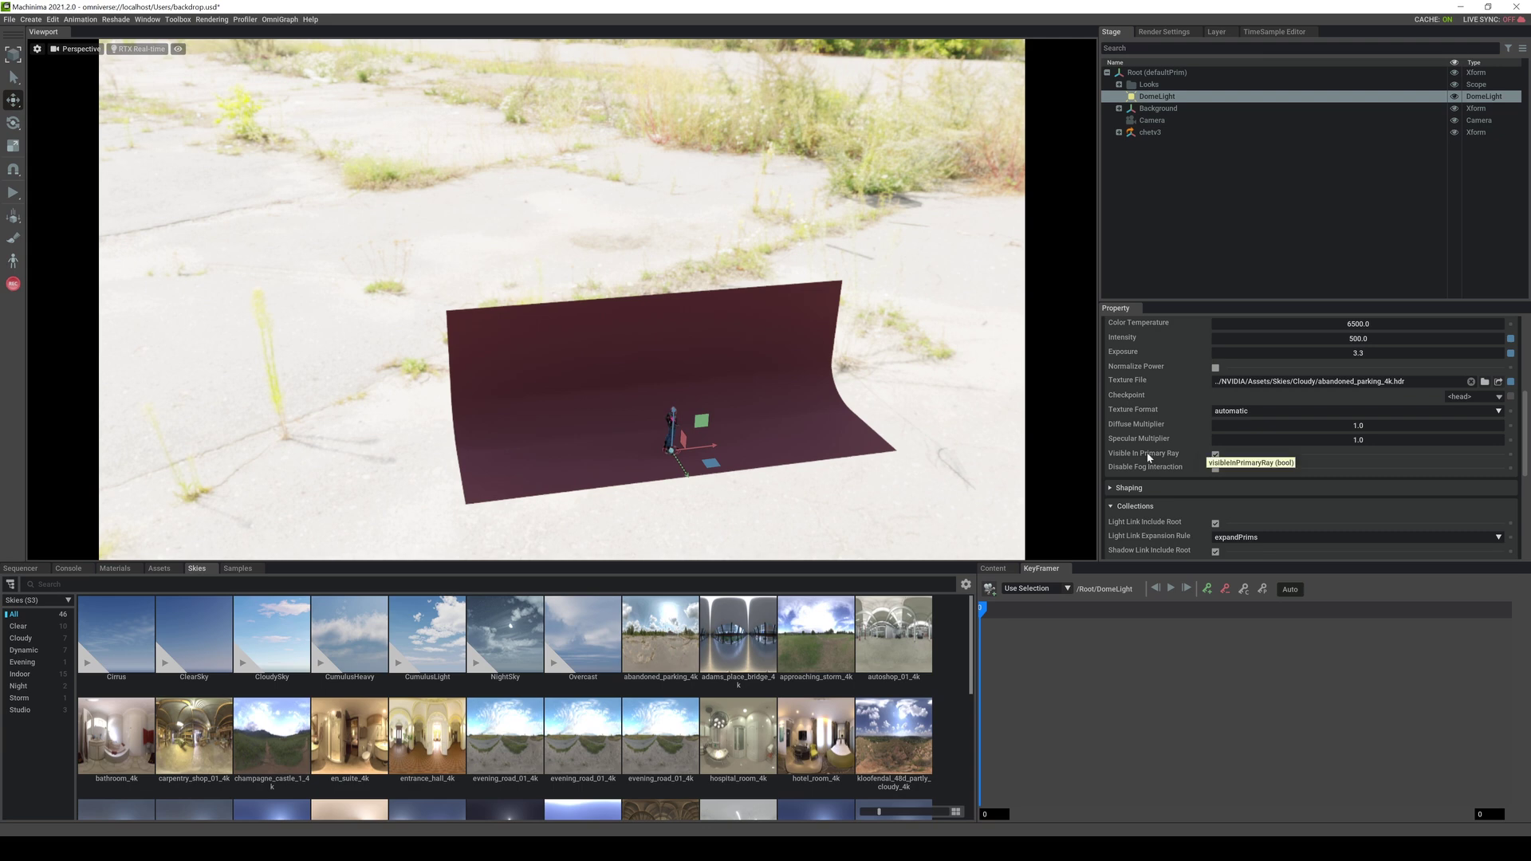
Return to the Camera view and hide the Background mesh behind the character.
{"action": "right_click_drag", "start_coordinate": [829, 371], "coordinate": [839, 415]}
{"action": "left_click", "coordinate": [81, 49]}
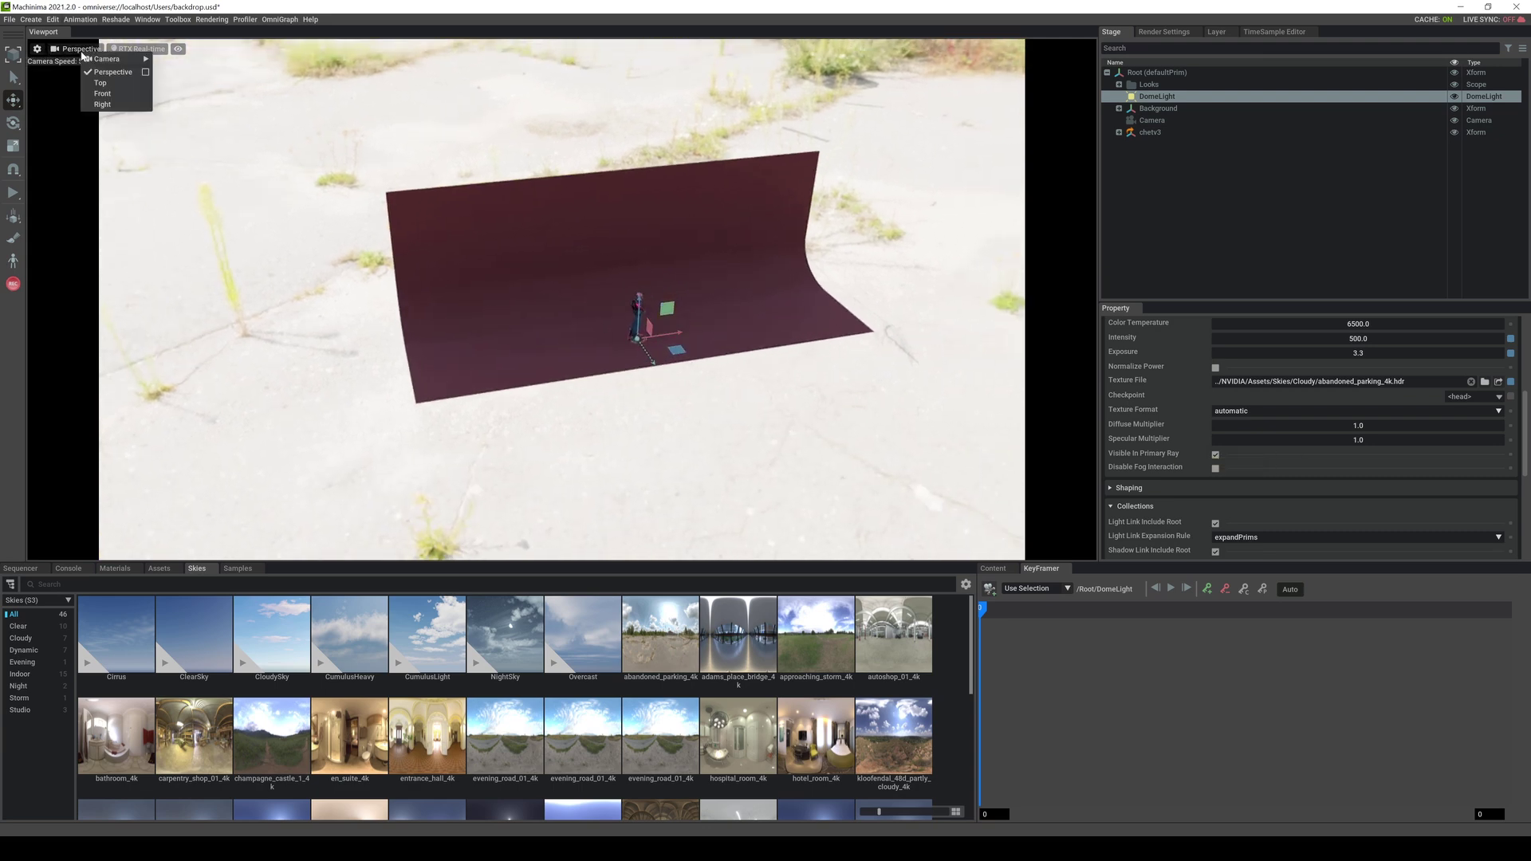
{"action": "mouse_move", "coordinate": [104, 59]}
{"action": "left_click", "coordinate": [175, 64]}
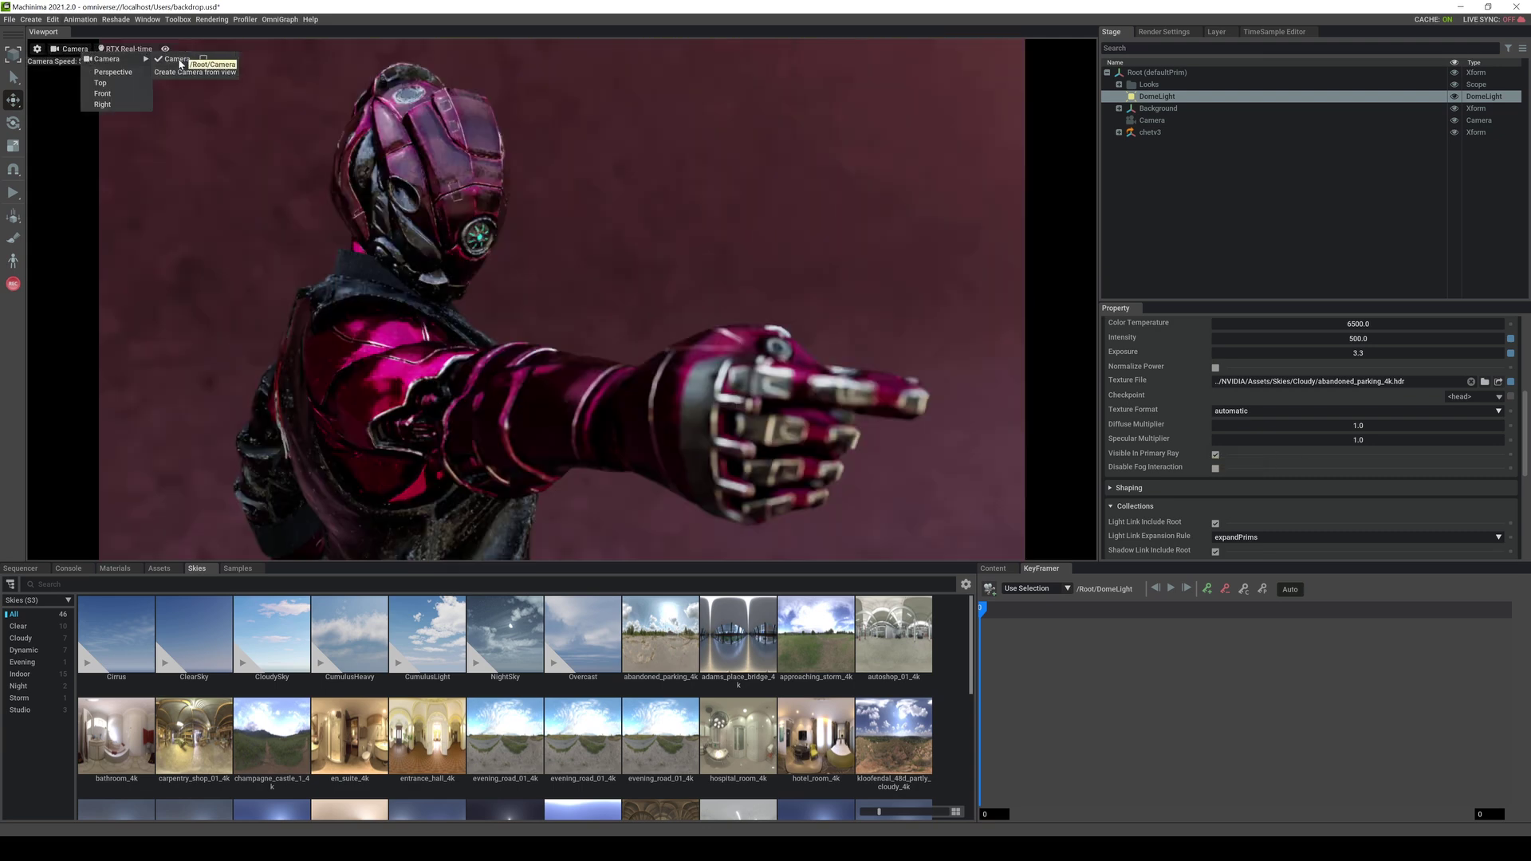
{"action": "left_click", "coordinate": [834, 213]}
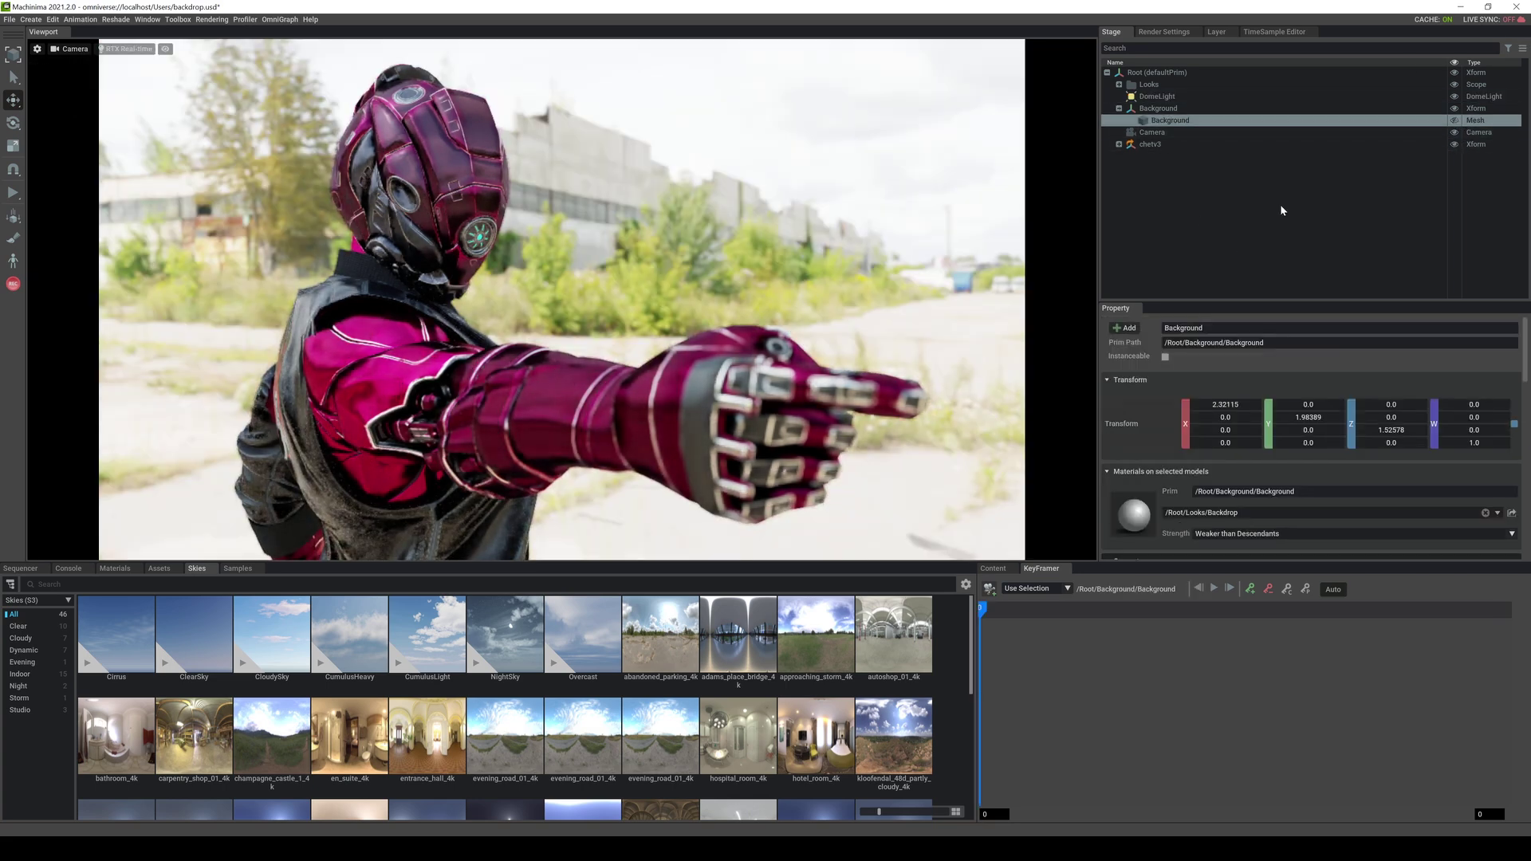
Compare Upper & Lower Hemisphere with Use As Env Map for the dome light's Hemisphere Sampling, ending on Upper & Lower Hemisphere.
{"action": "left_click", "coordinate": [1163, 32]}
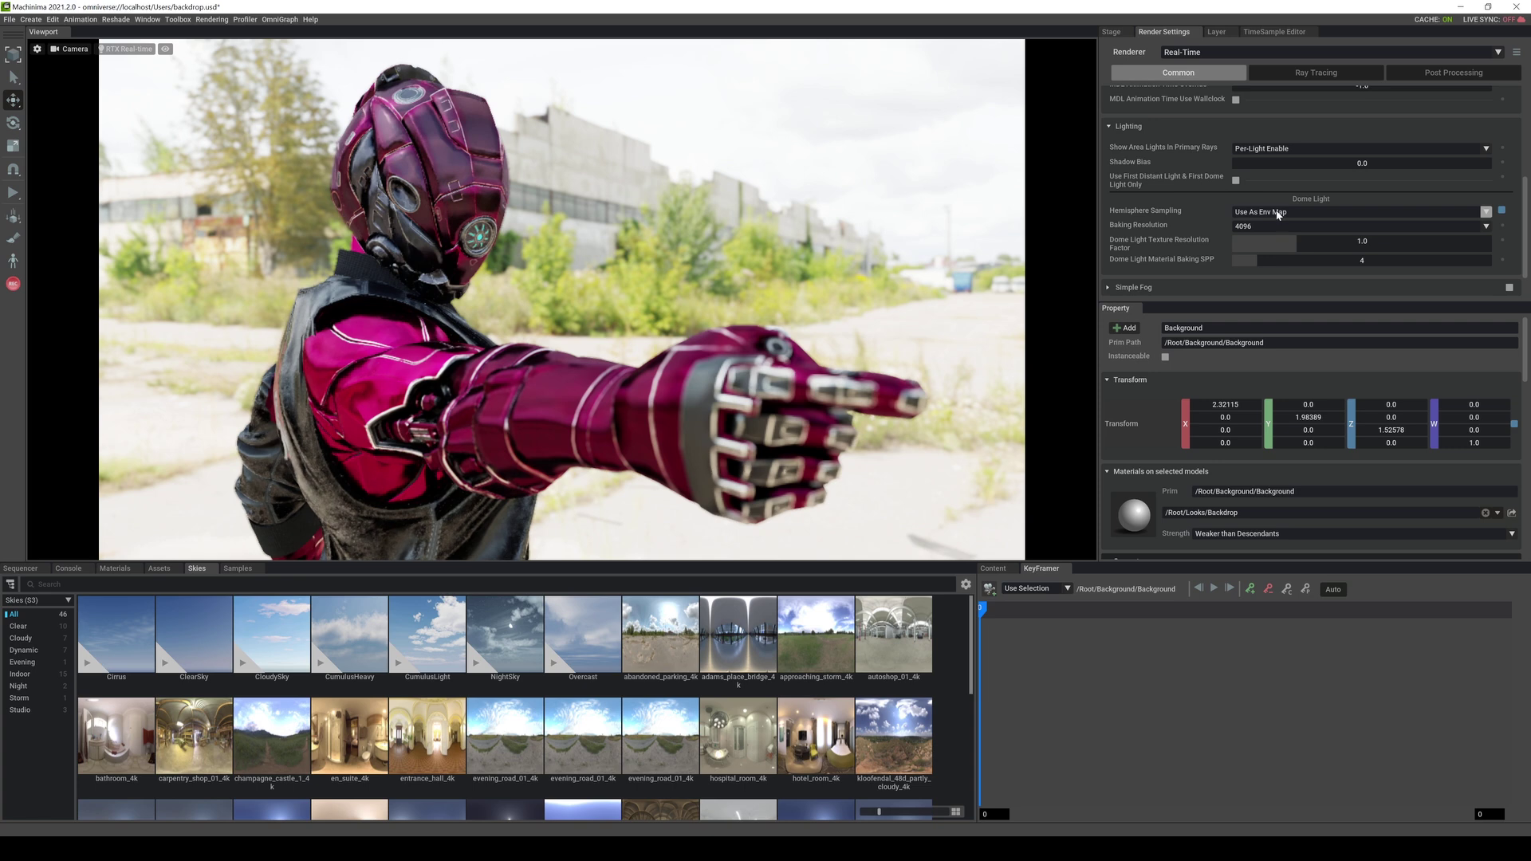
{"action": "left_click", "coordinate": [1485, 212]}
{"action": "left_click", "coordinate": [1291, 224]}
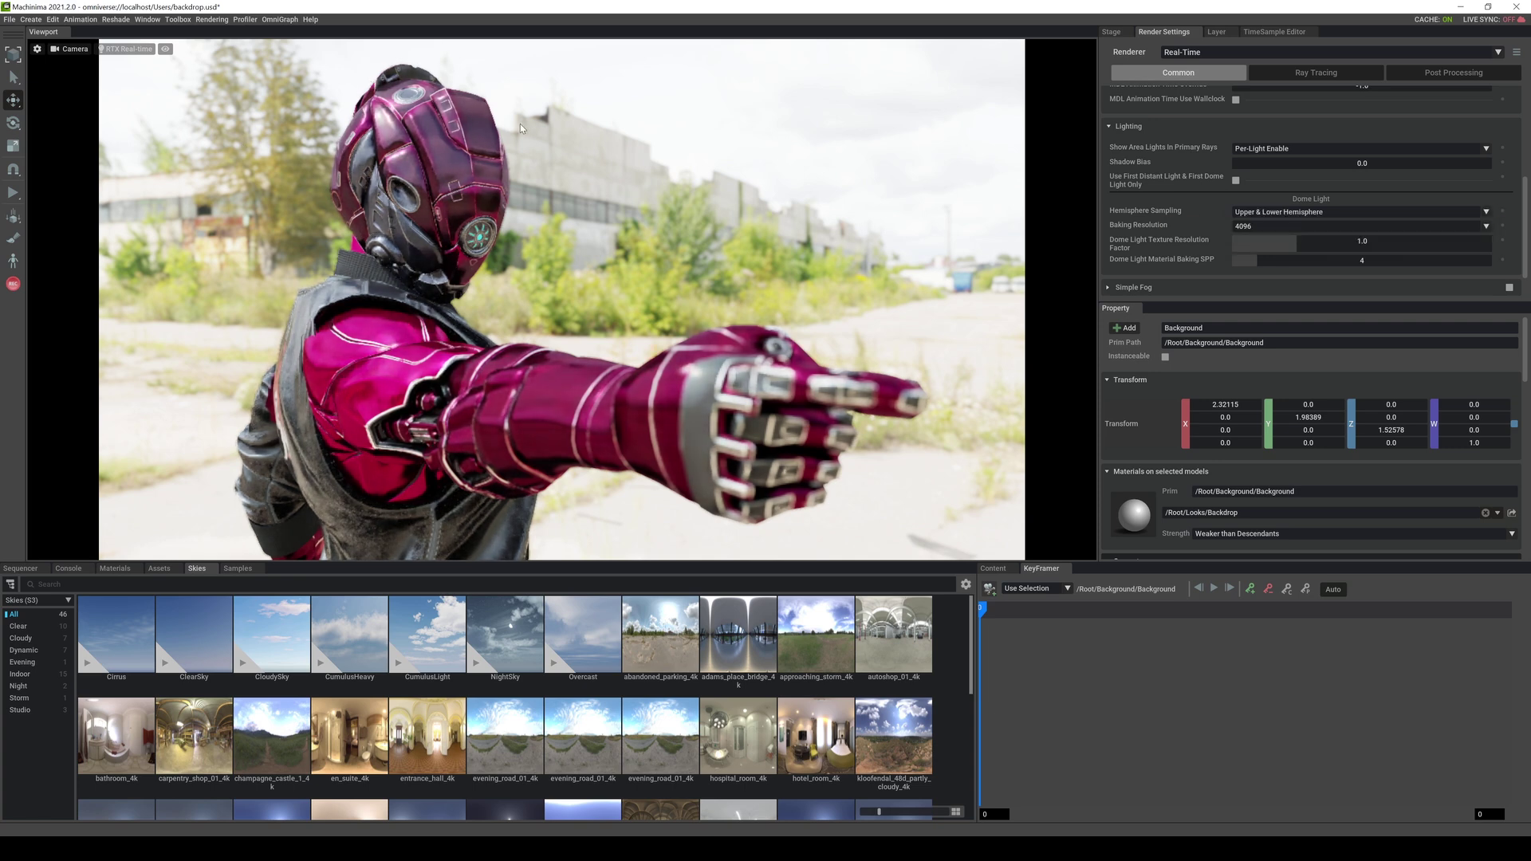
{"action": "left_click", "coordinate": [1291, 213]}
{"action": "left_click", "coordinate": [1265, 249]}
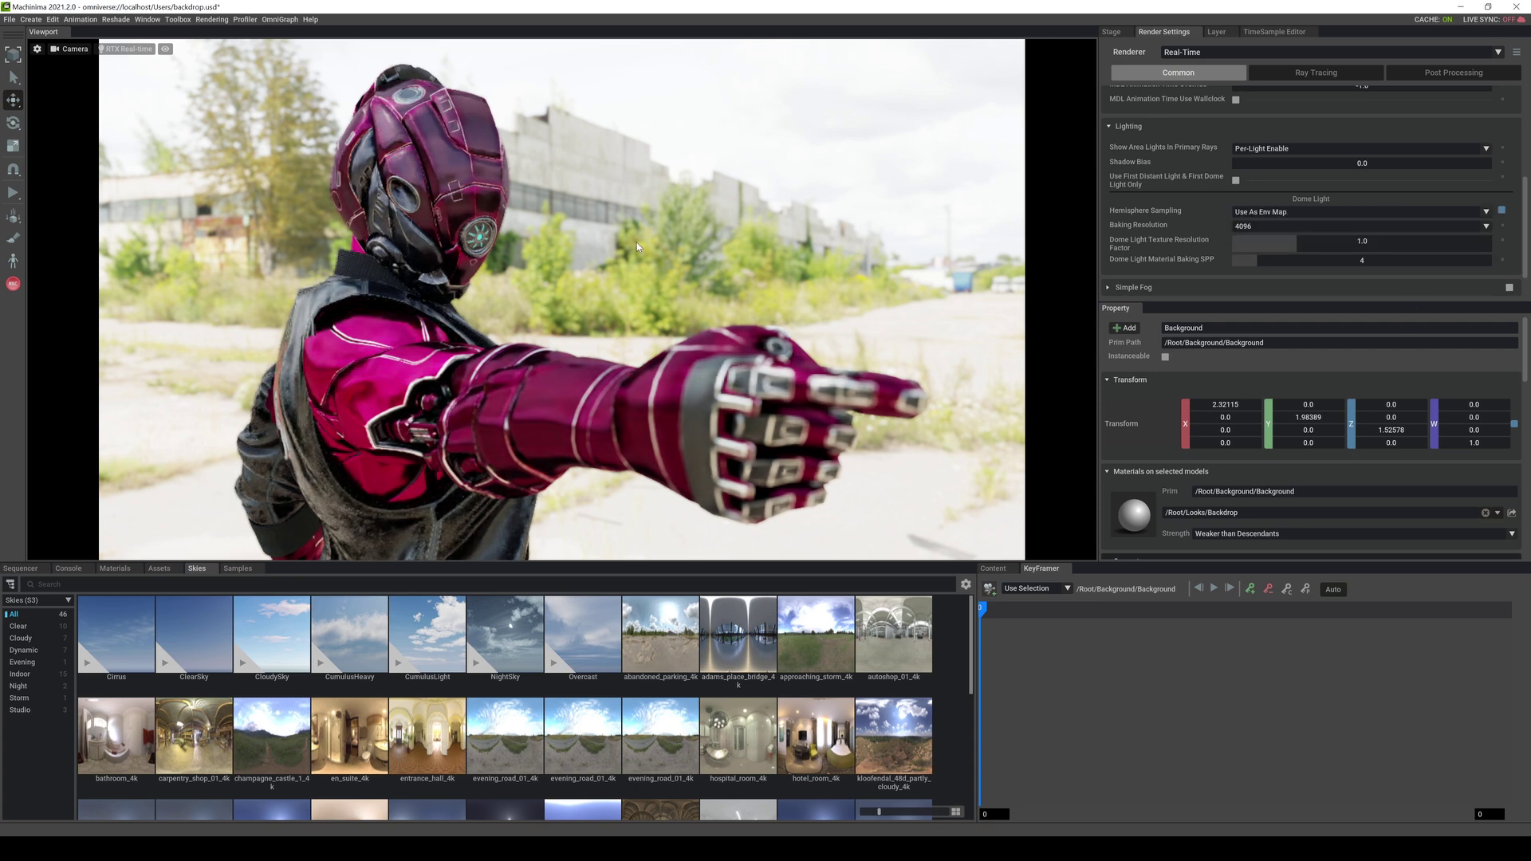
{"action": "left_click", "coordinate": [1294, 212]}
{"action": "left_click", "coordinate": [1241, 225]}
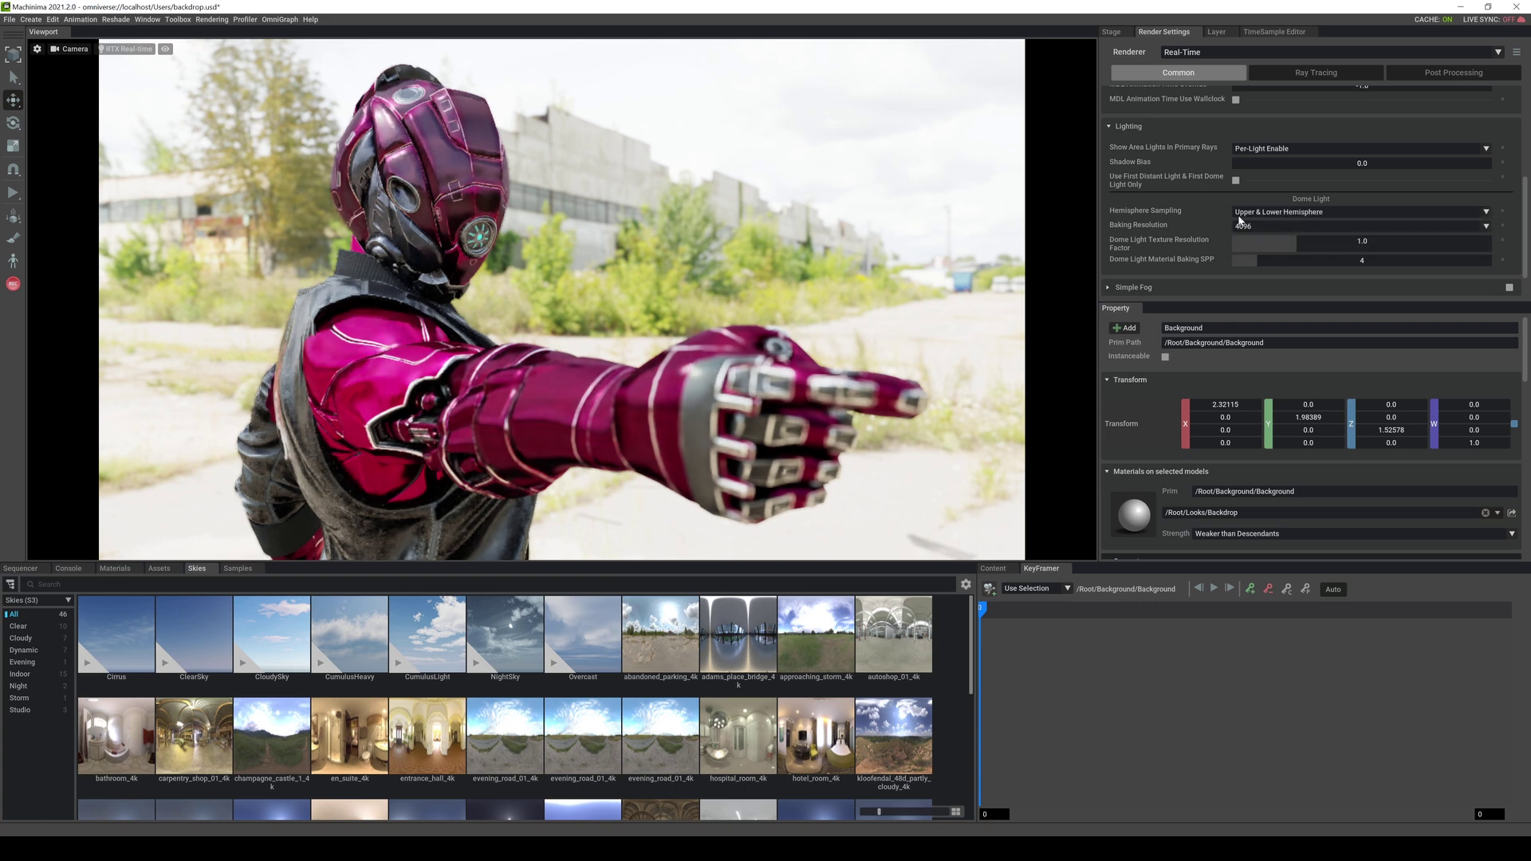
{"action": "left_click", "coordinate": [1445, 226]}
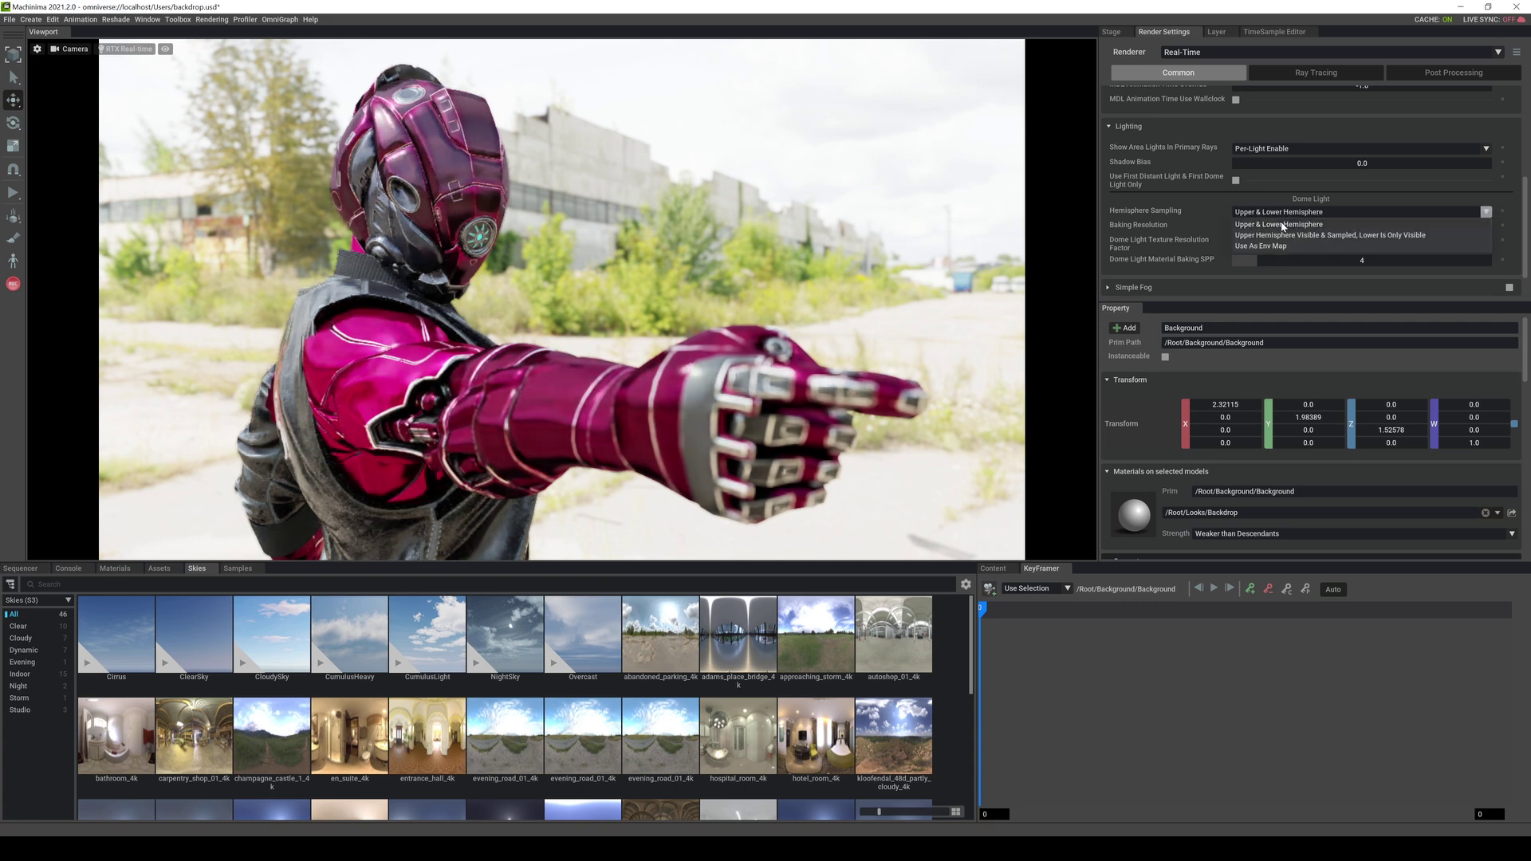
{"action": "left_click", "coordinate": [1396, 227]}
Examine the Simple Fog and Flow settings in the common render settings, and collapse the Flow section.
{"action": "left_click", "coordinate": [1296, 288]}
{"action": "scroll", "coordinate": [1297, 291], "scroll_direction": "down", "scroll_amount": 3}
{"action": "scroll", "coordinate": [1297, 313], "scroll_direction": "down", "scroll_amount": 6}
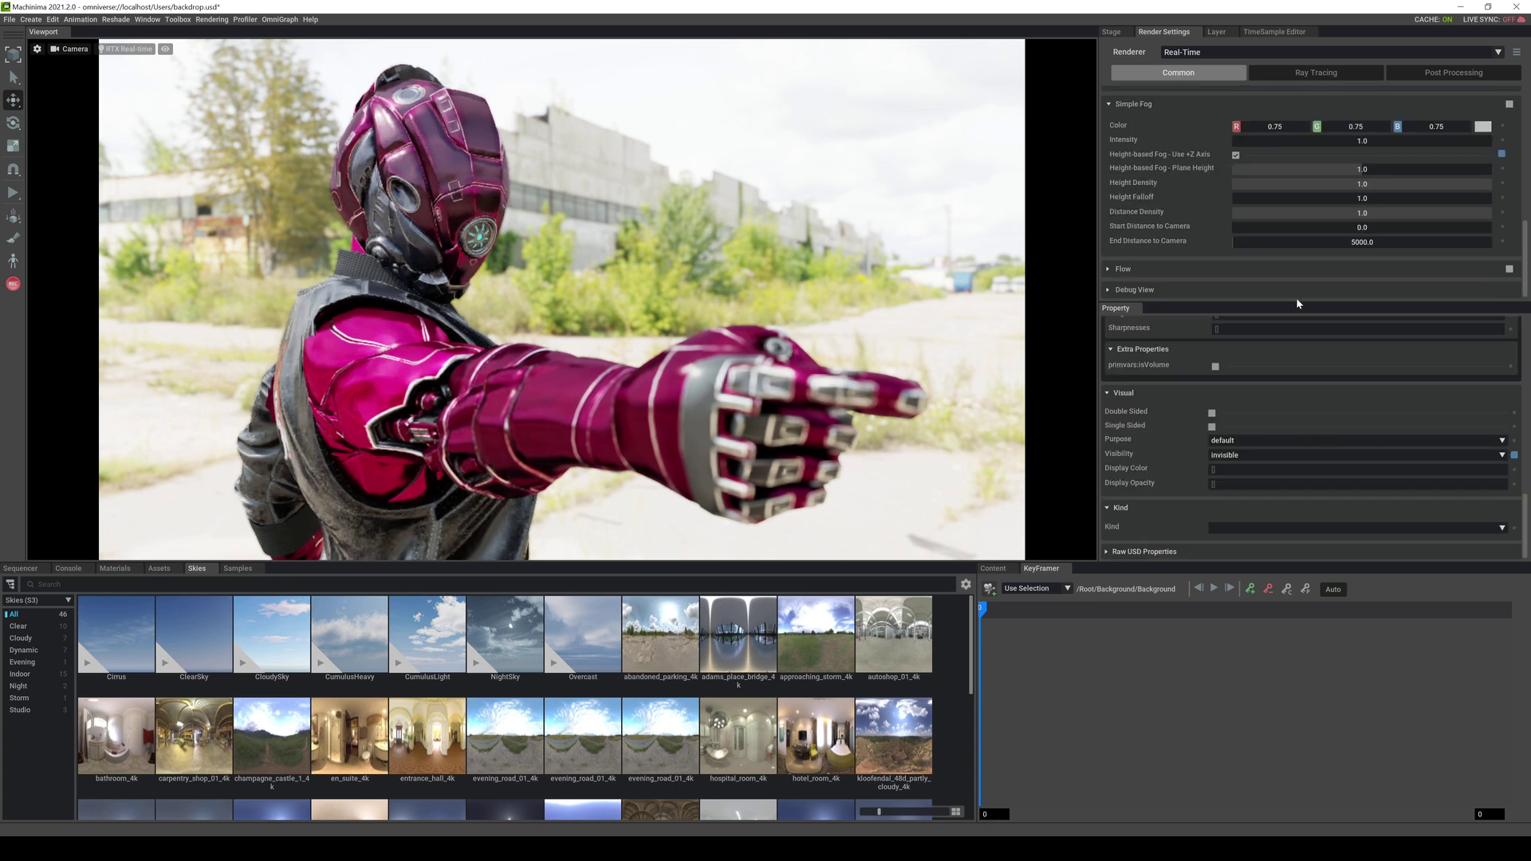
{"action": "left_click", "coordinate": [1108, 271]}
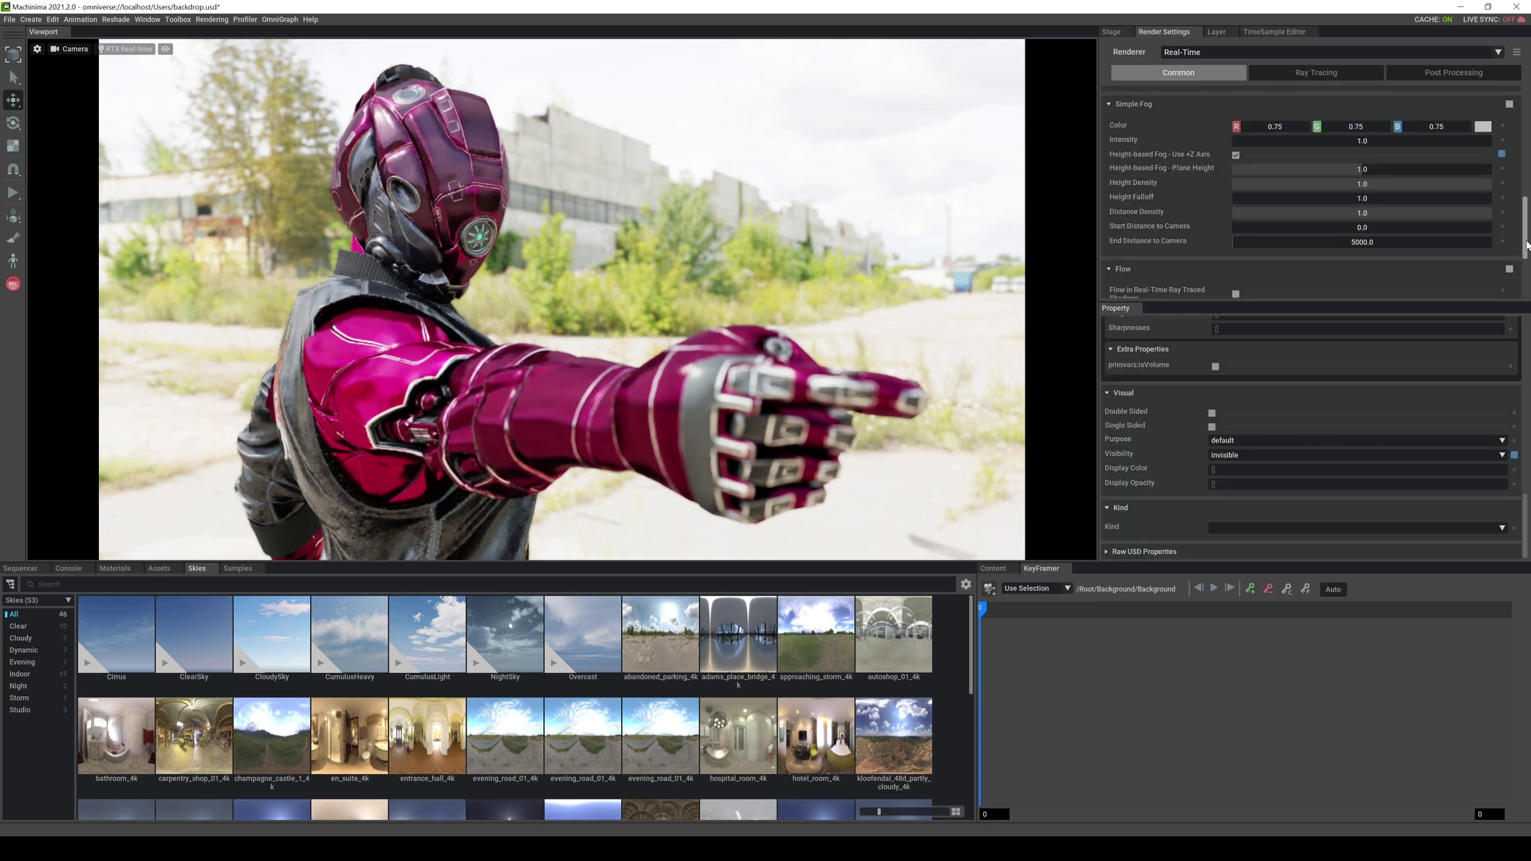
{"action": "scroll", "coordinate": [1519, 245], "scroll_direction": "down", "scroll_amount": 3}
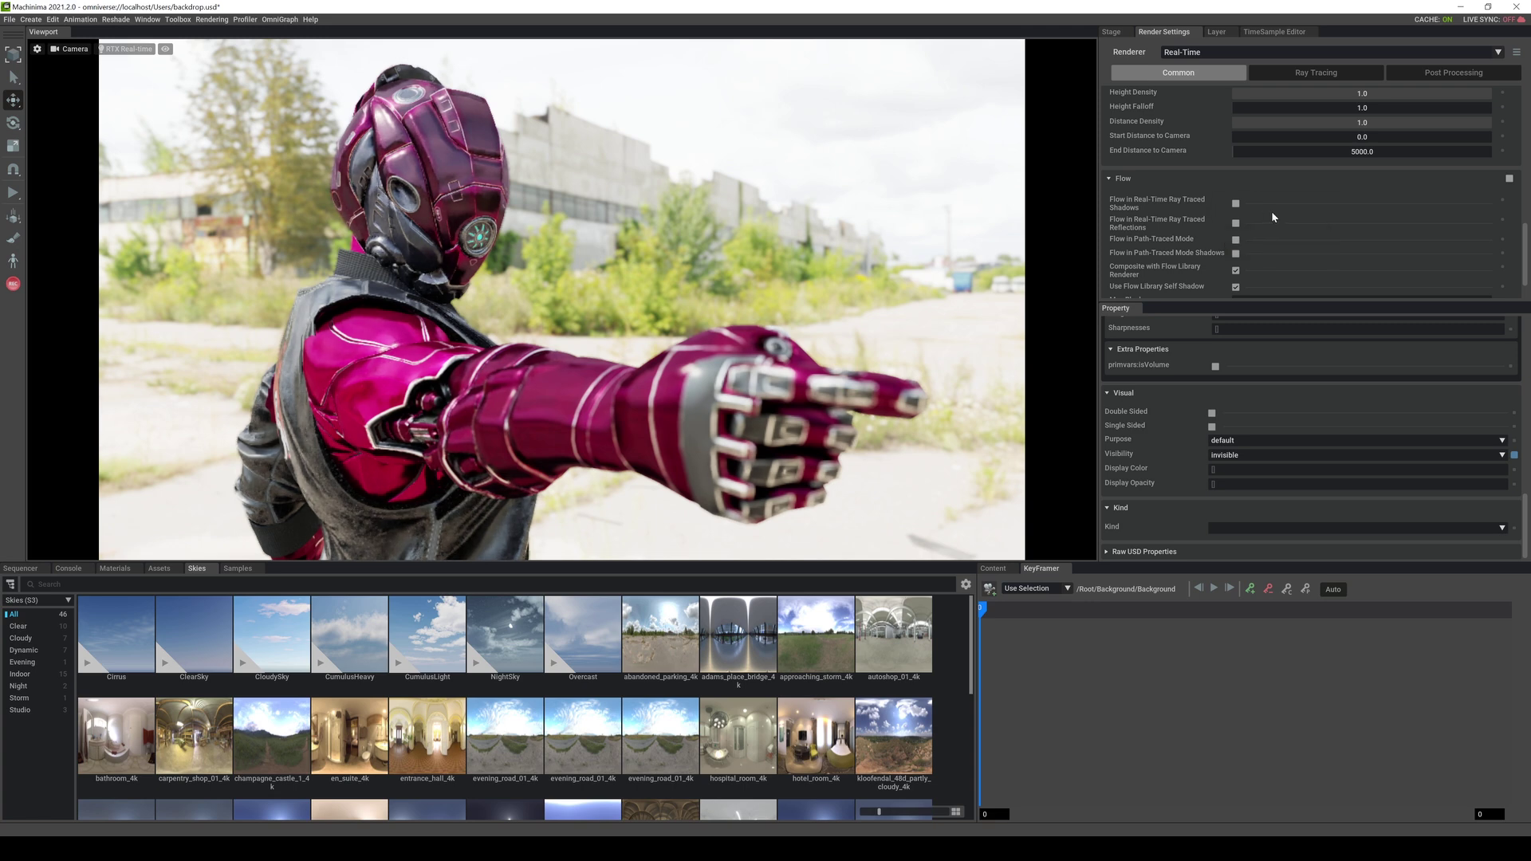
{"action": "scroll", "coordinate": [1218, 183], "scroll_direction": "down", "scroll_amount": 2}
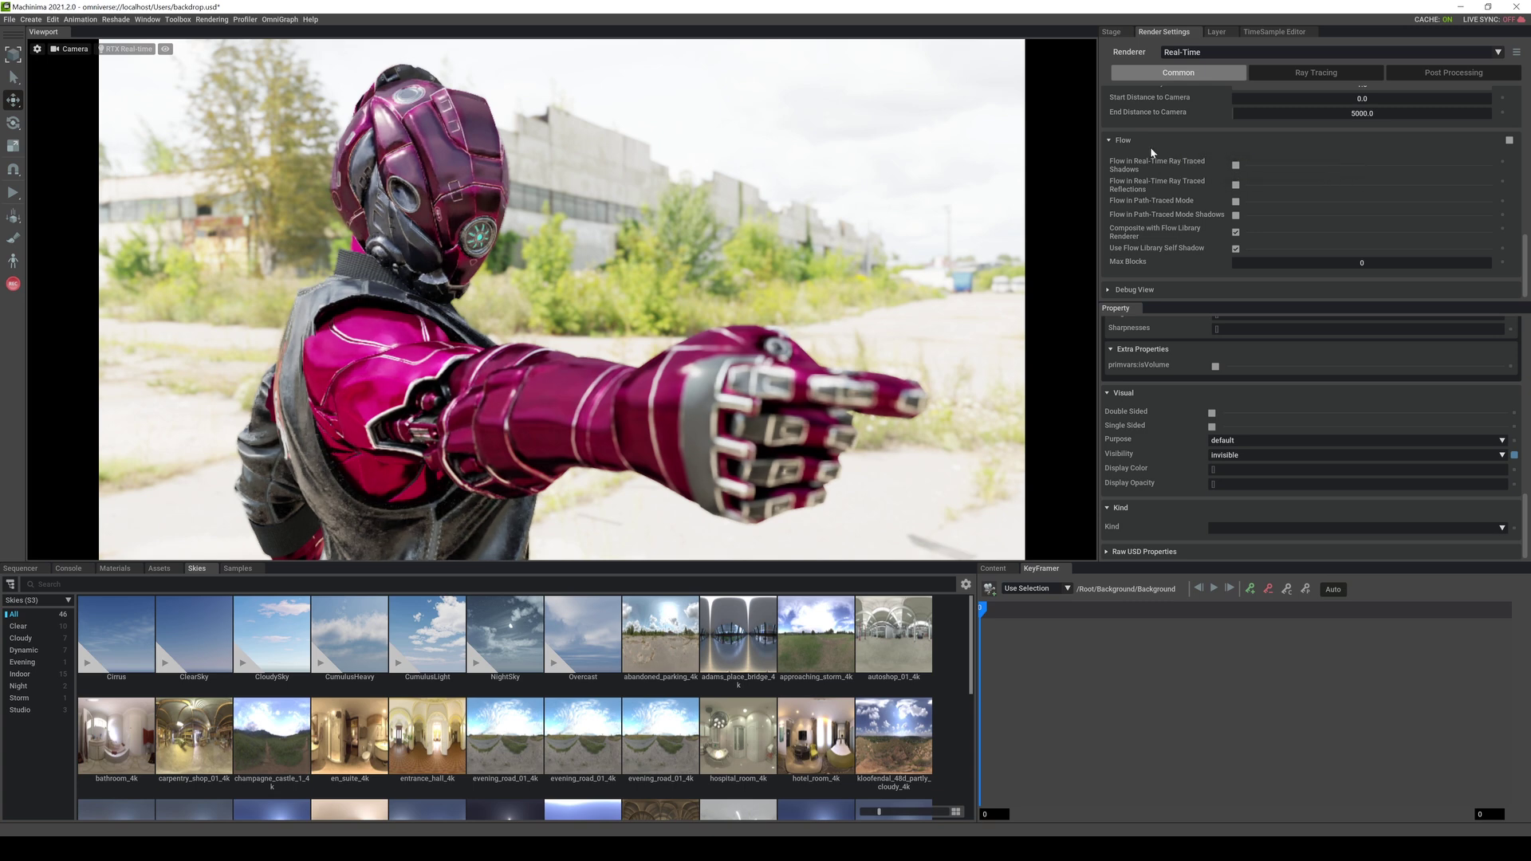
{"action": "left_click", "coordinate": [1110, 141]}
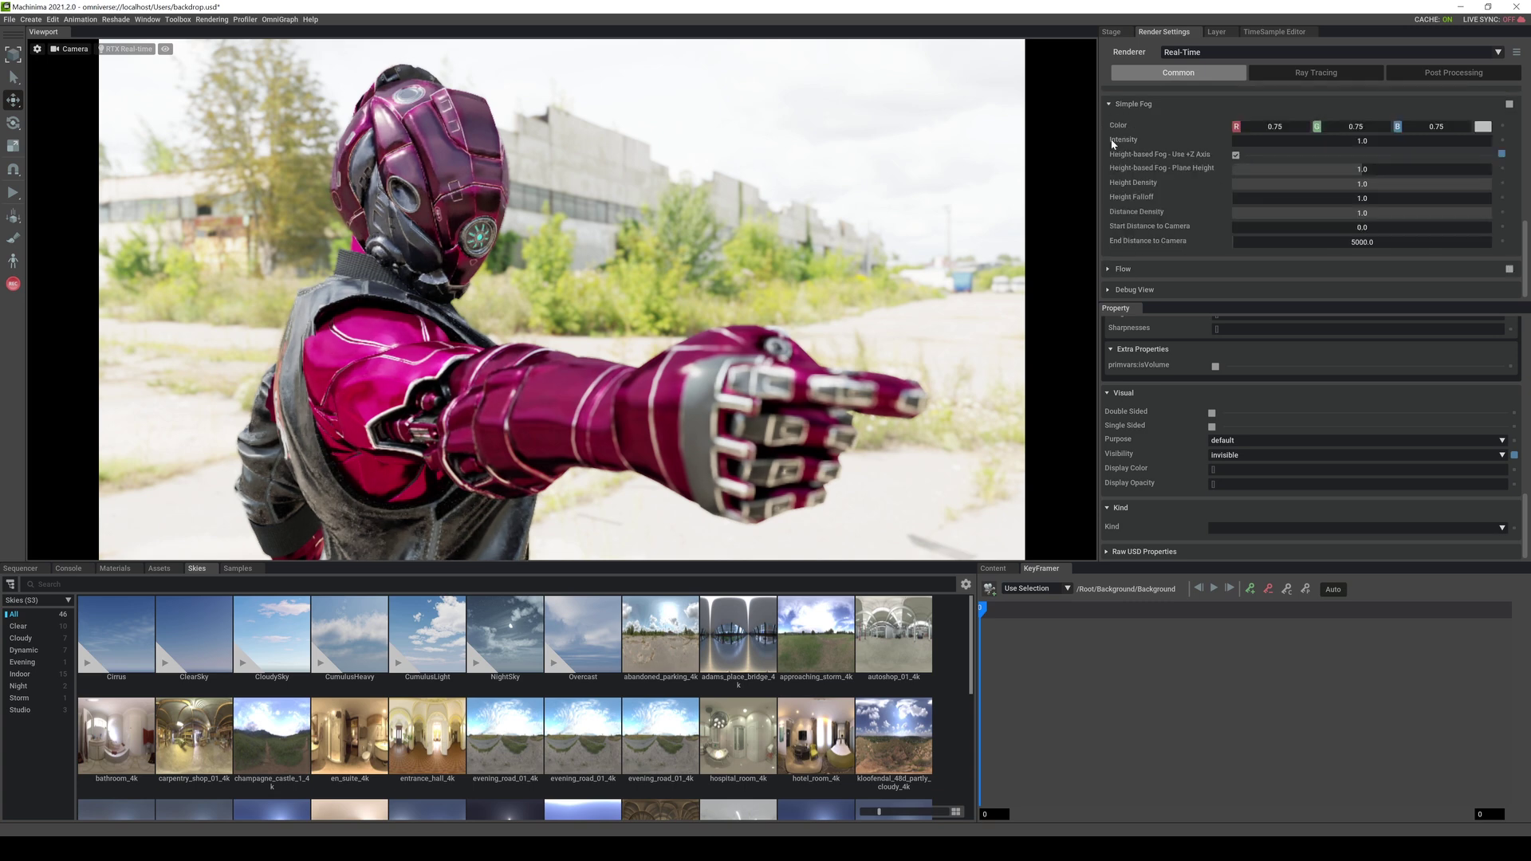
Show the Ray Tracing render settings in an enlarged area, with Direct Lighting collapsed and Eco Mode expanded.
{"action": "left_click", "coordinate": [1299, 74]}
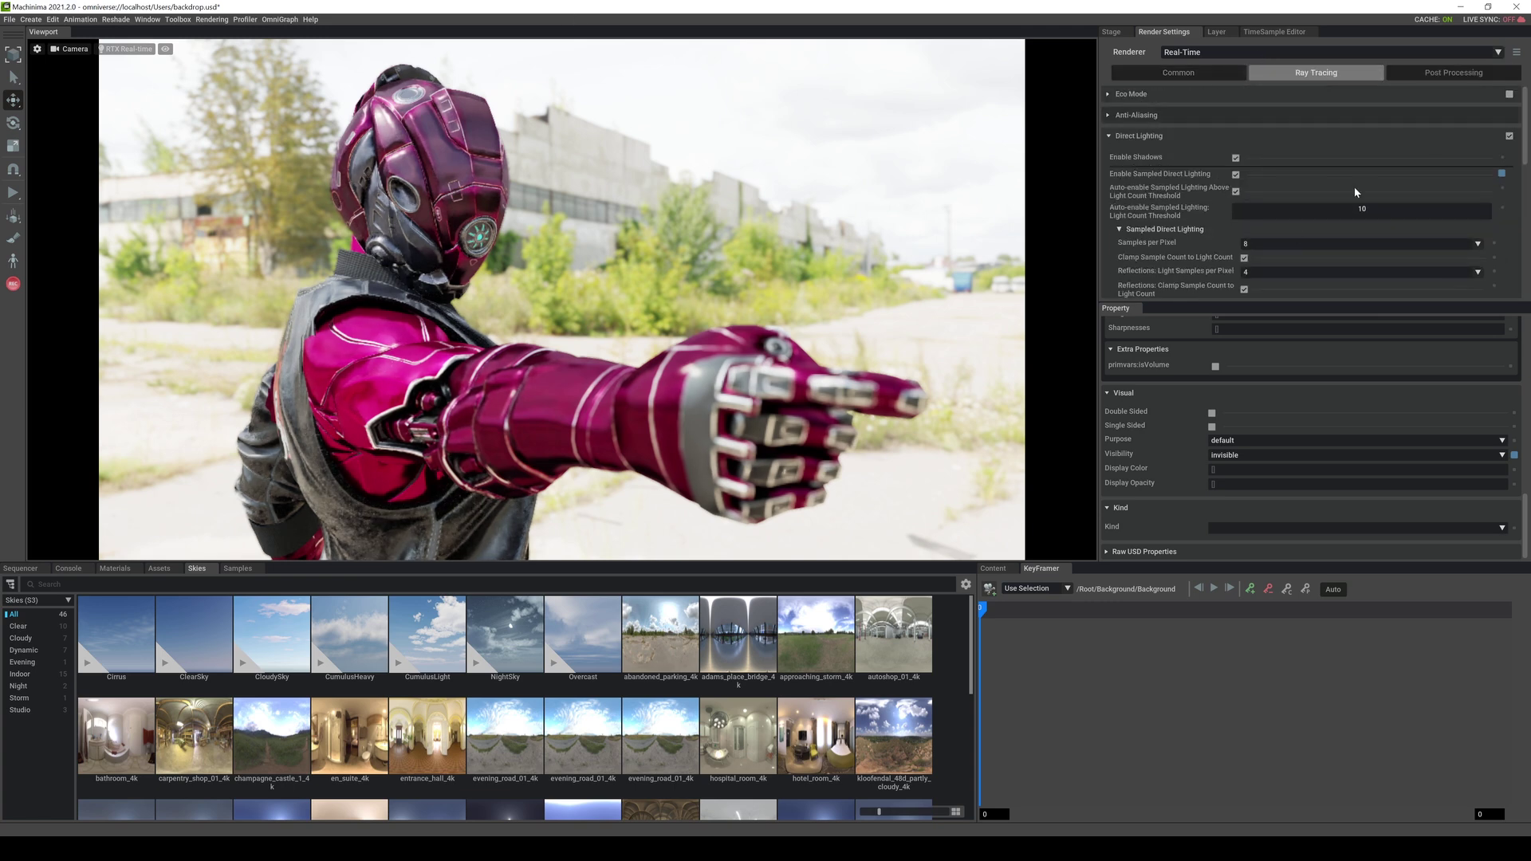
{"action": "left_click_drag", "start_coordinate": [1201, 303], "coordinate": [1201, 472]}
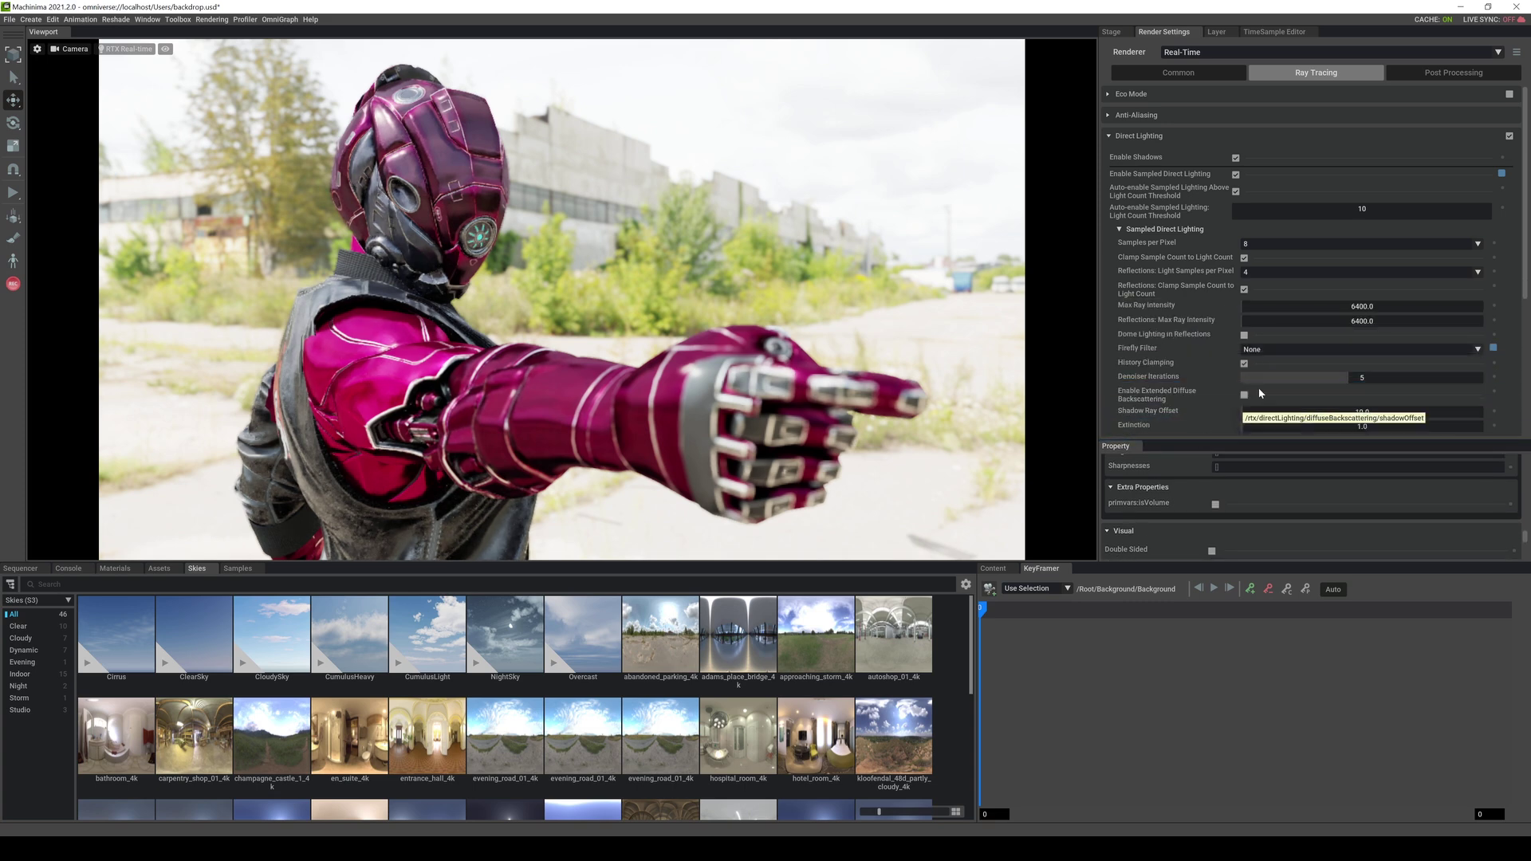
{"action": "left_click", "coordinate": [1140, 135]}
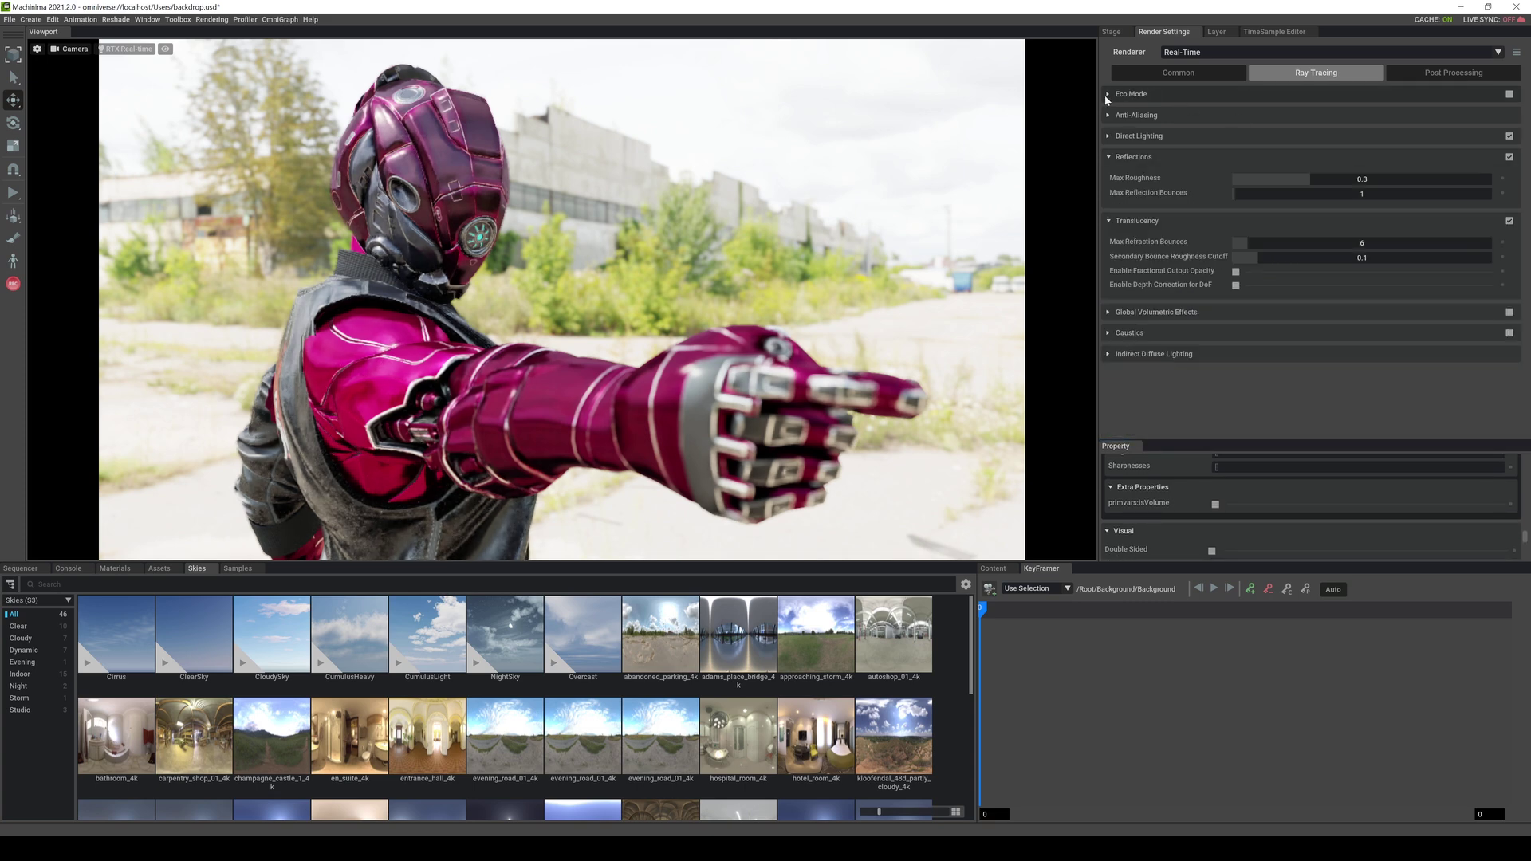
{"action": "left_click", "coordinate": [1107, 94]}
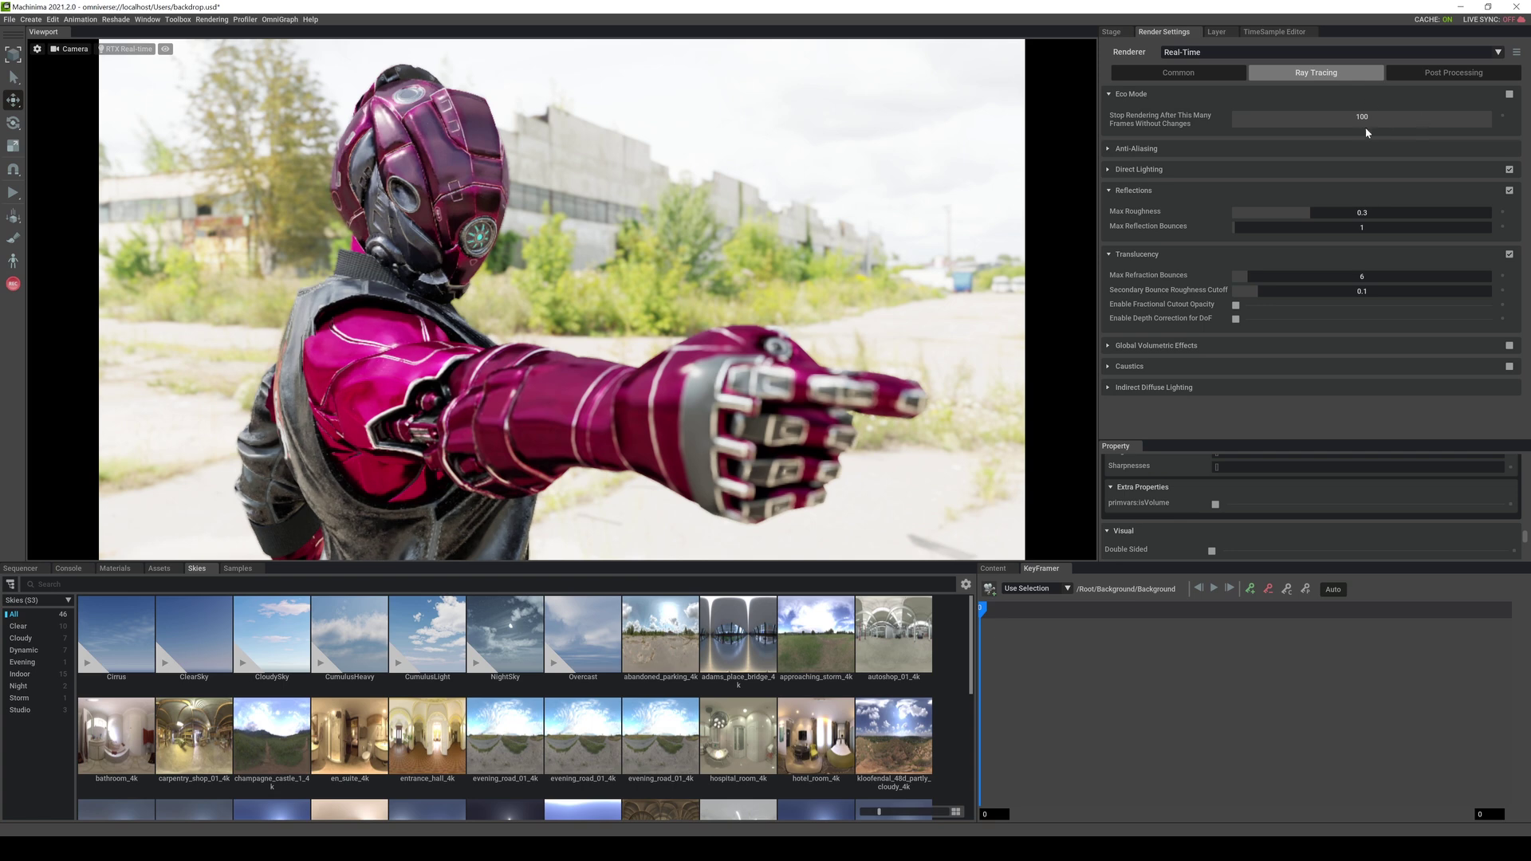
Review the Anti-Aliasing algorithm and execution mode options without changing either one.
{"action": "left_click", "coordinate": [1110, 149]}
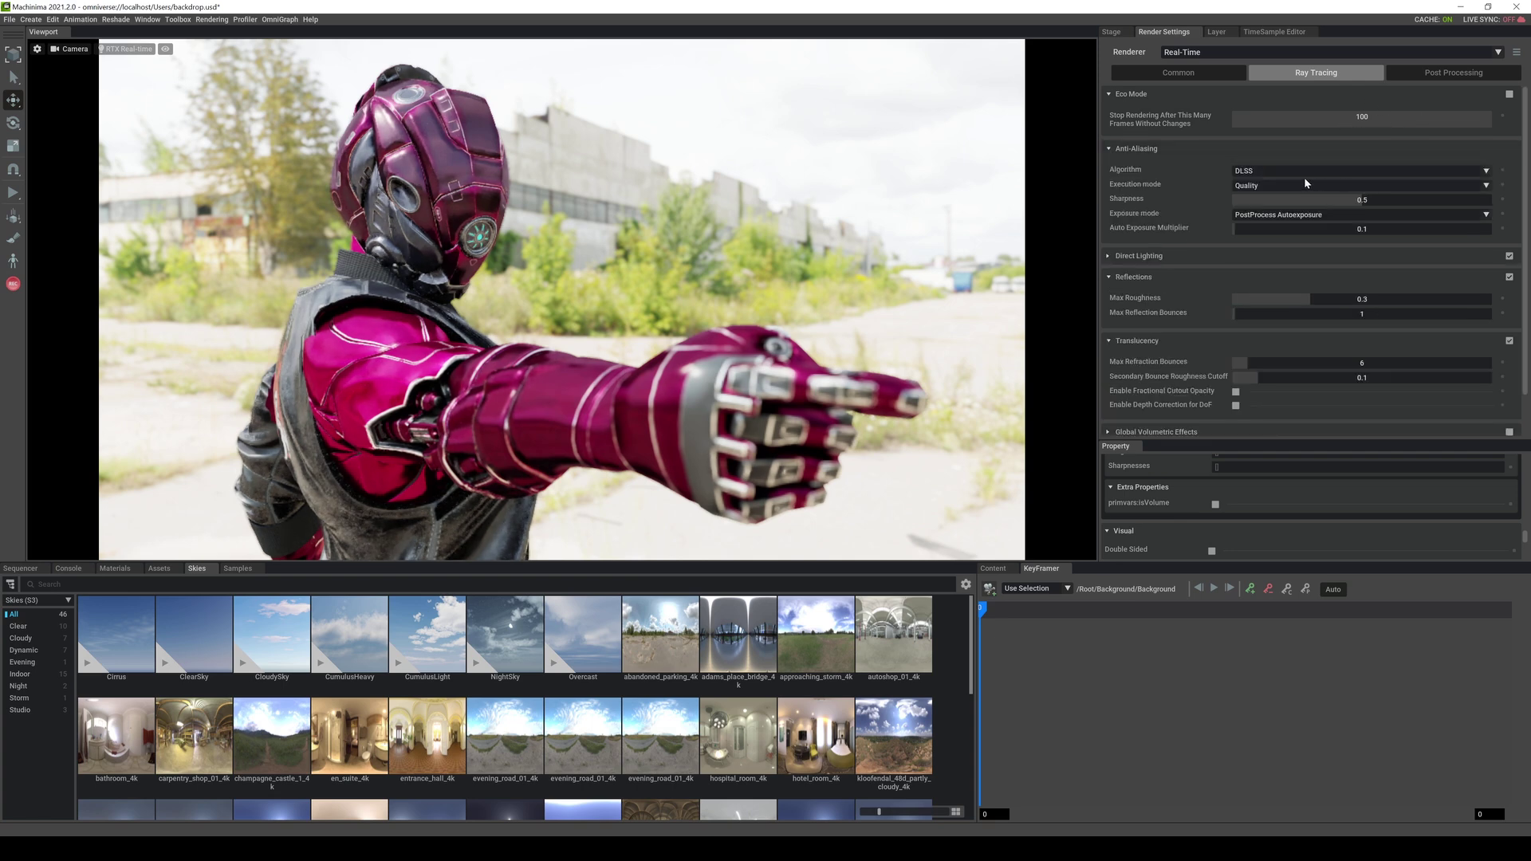
{"action": "left_click", "coordinate": [1262, 175]}
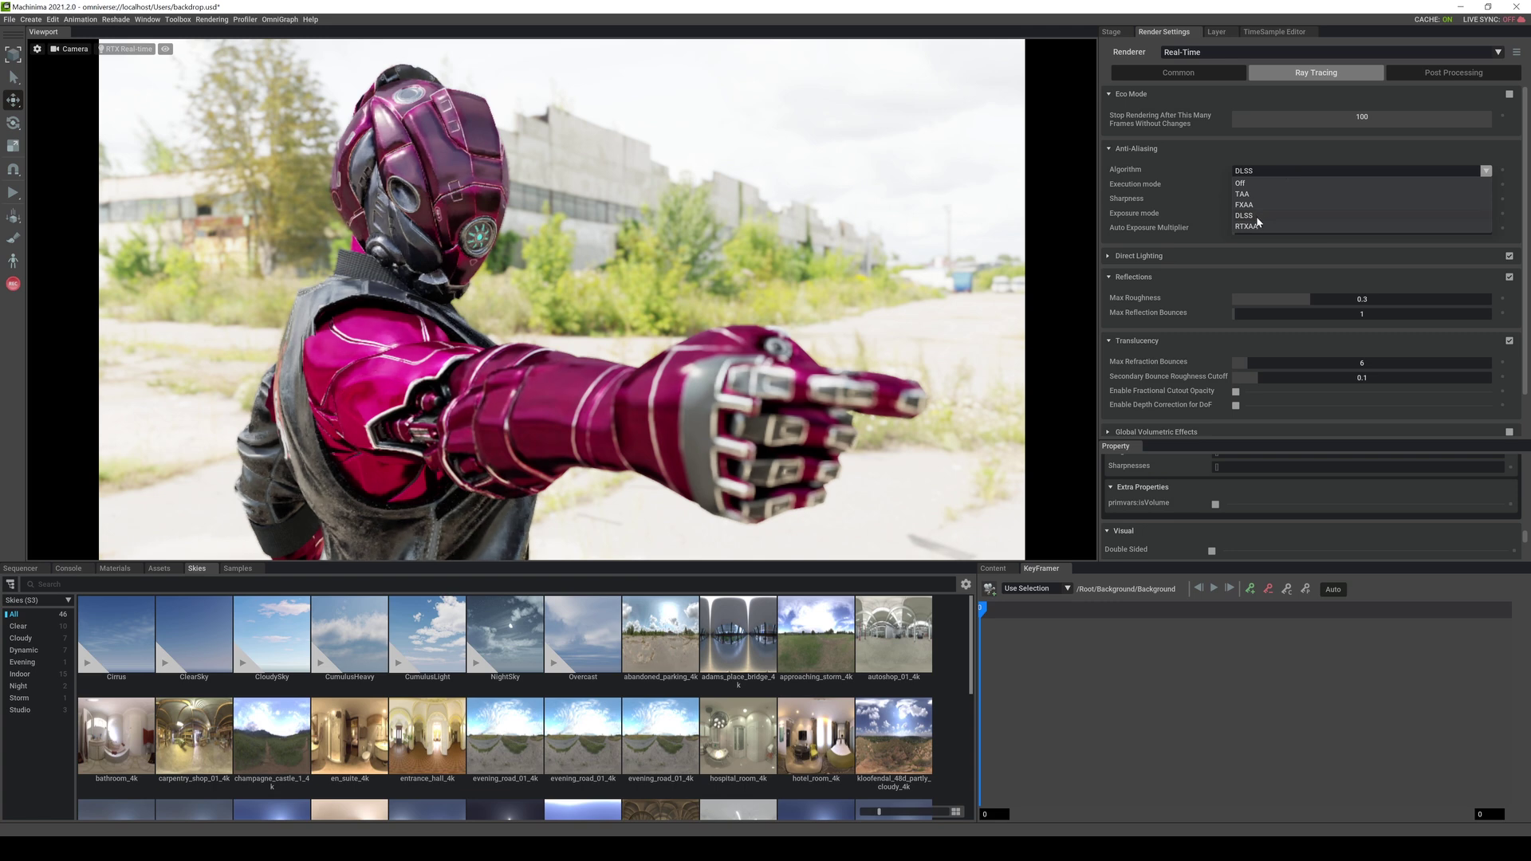
{"action": "left_click", "coordinate": [1239, 151]}
{"action": "left_click", "coordinate": [1299, 186]}
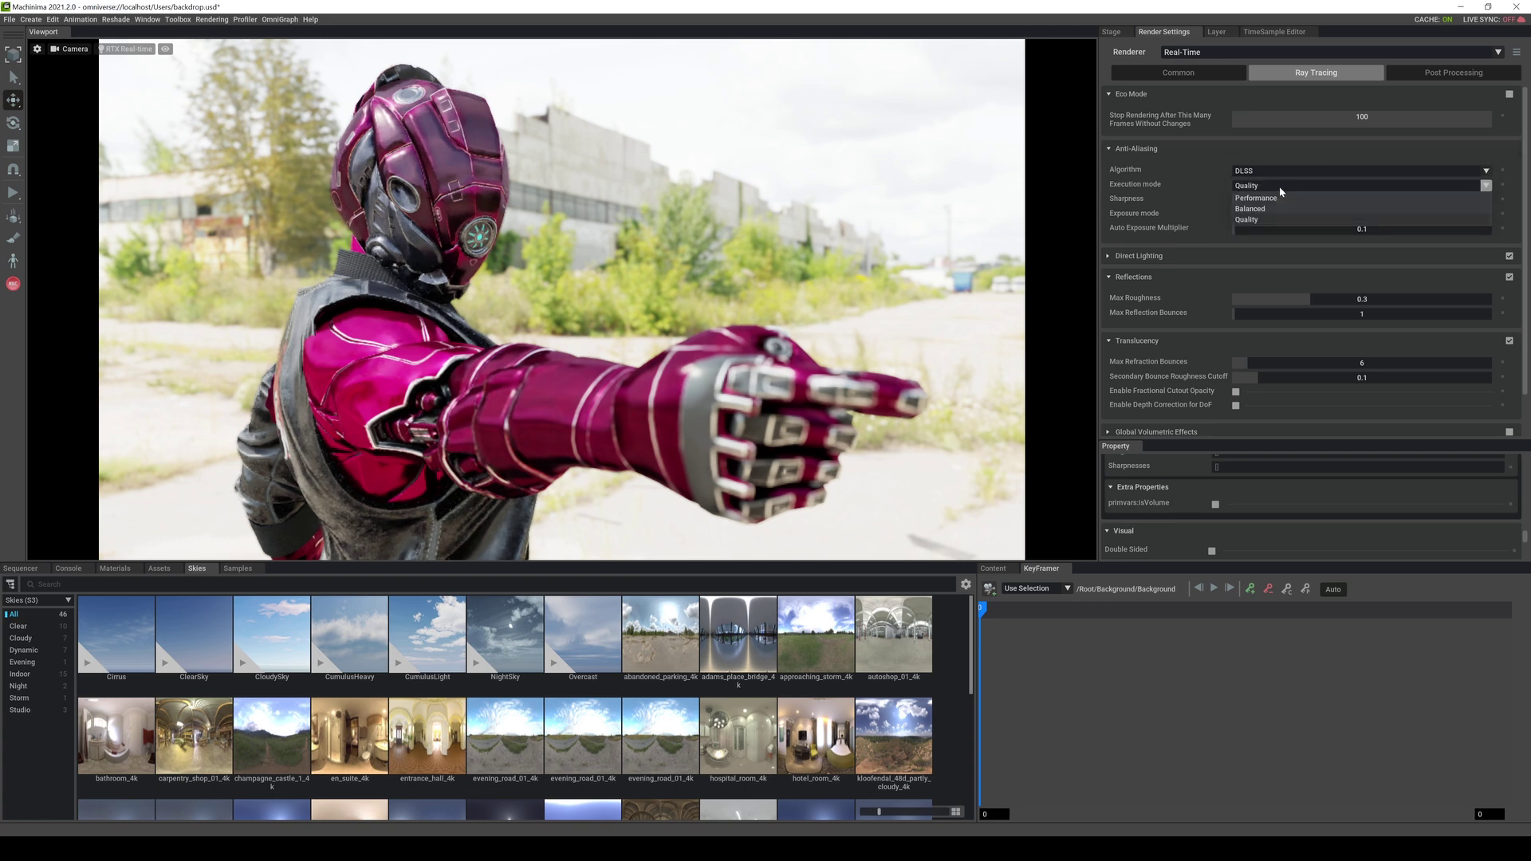
{"action": "left_click", "coordinate": [1182, 194]}
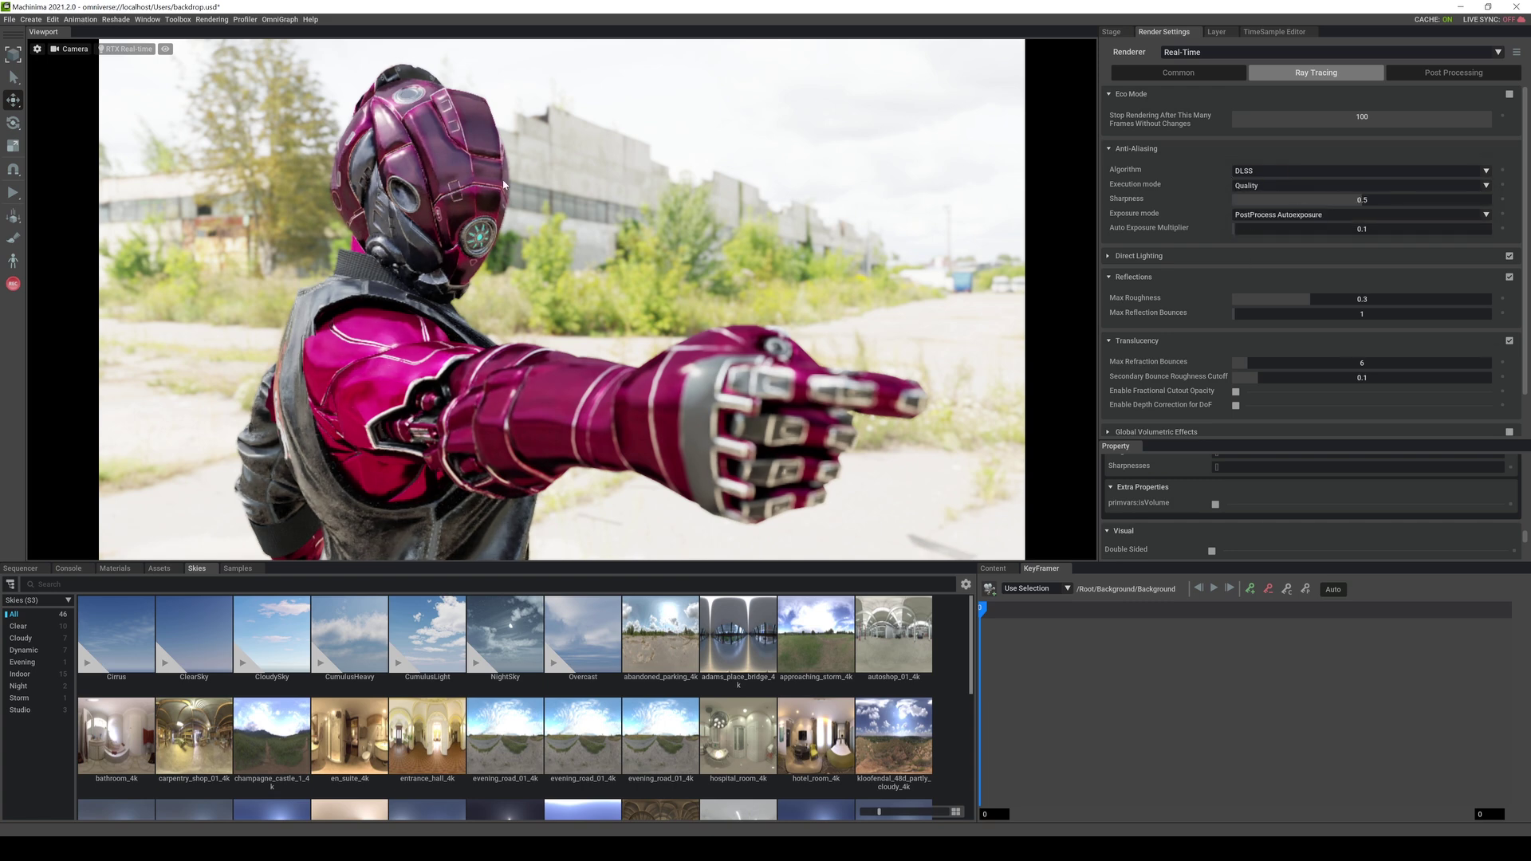
Expand Direct Lighting, switch Enable Shadows off and back on, and review the Sampled Direct Lighting settings.
{"action": "scroll", "coordinate": [1398, 182], "scroll_direction": "down", "scroll_amount": 1}
{"action": "left_click", "coordinate": [1139, 215]}
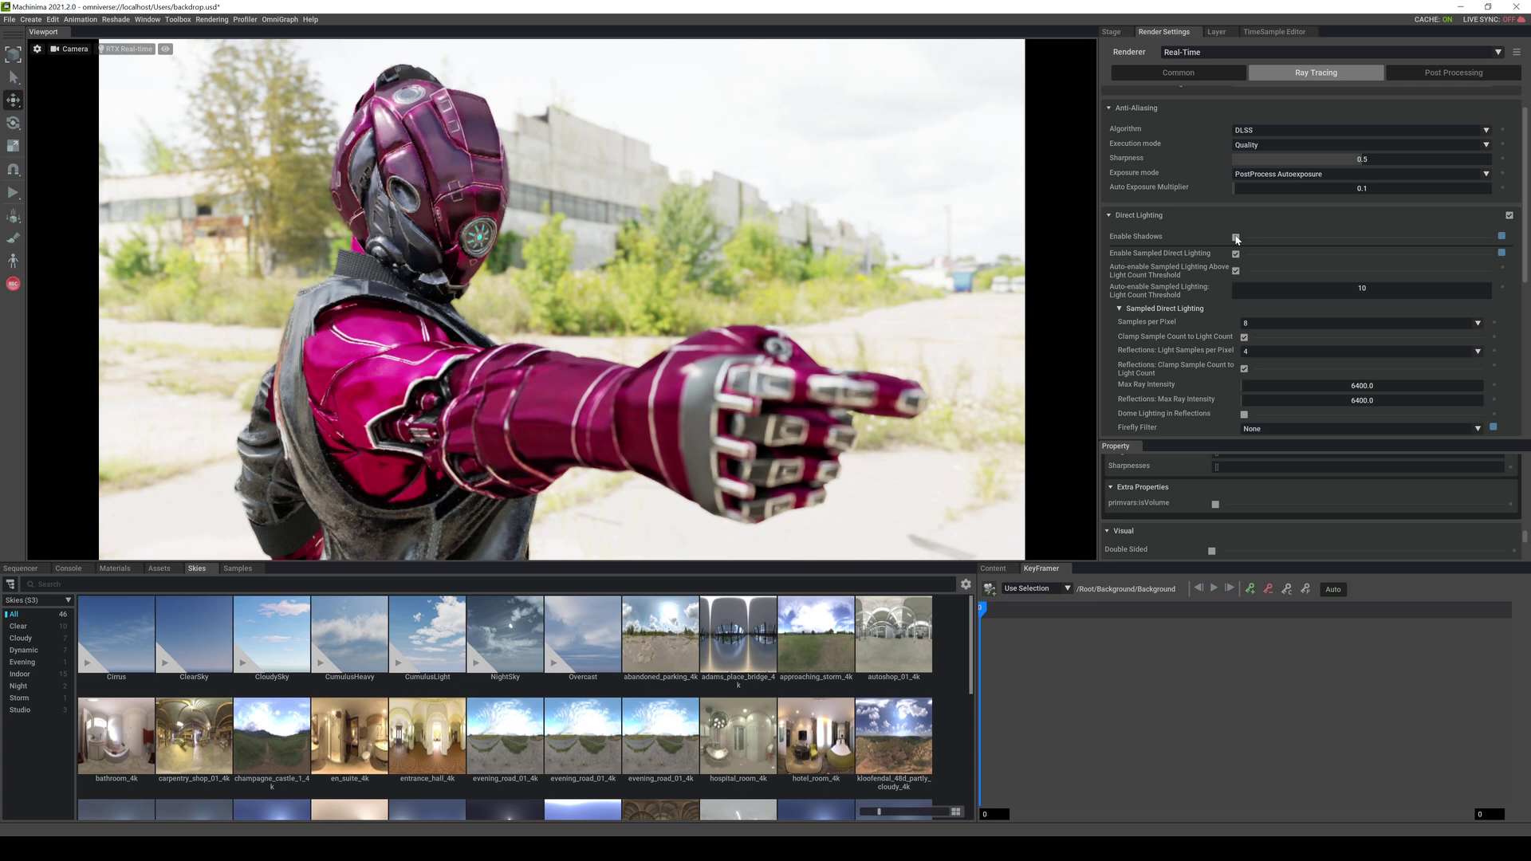
{"action": "left_click", "coordinate": [1235, 237]}
{"action": "left_click", "coordinate": [1236, 237]}
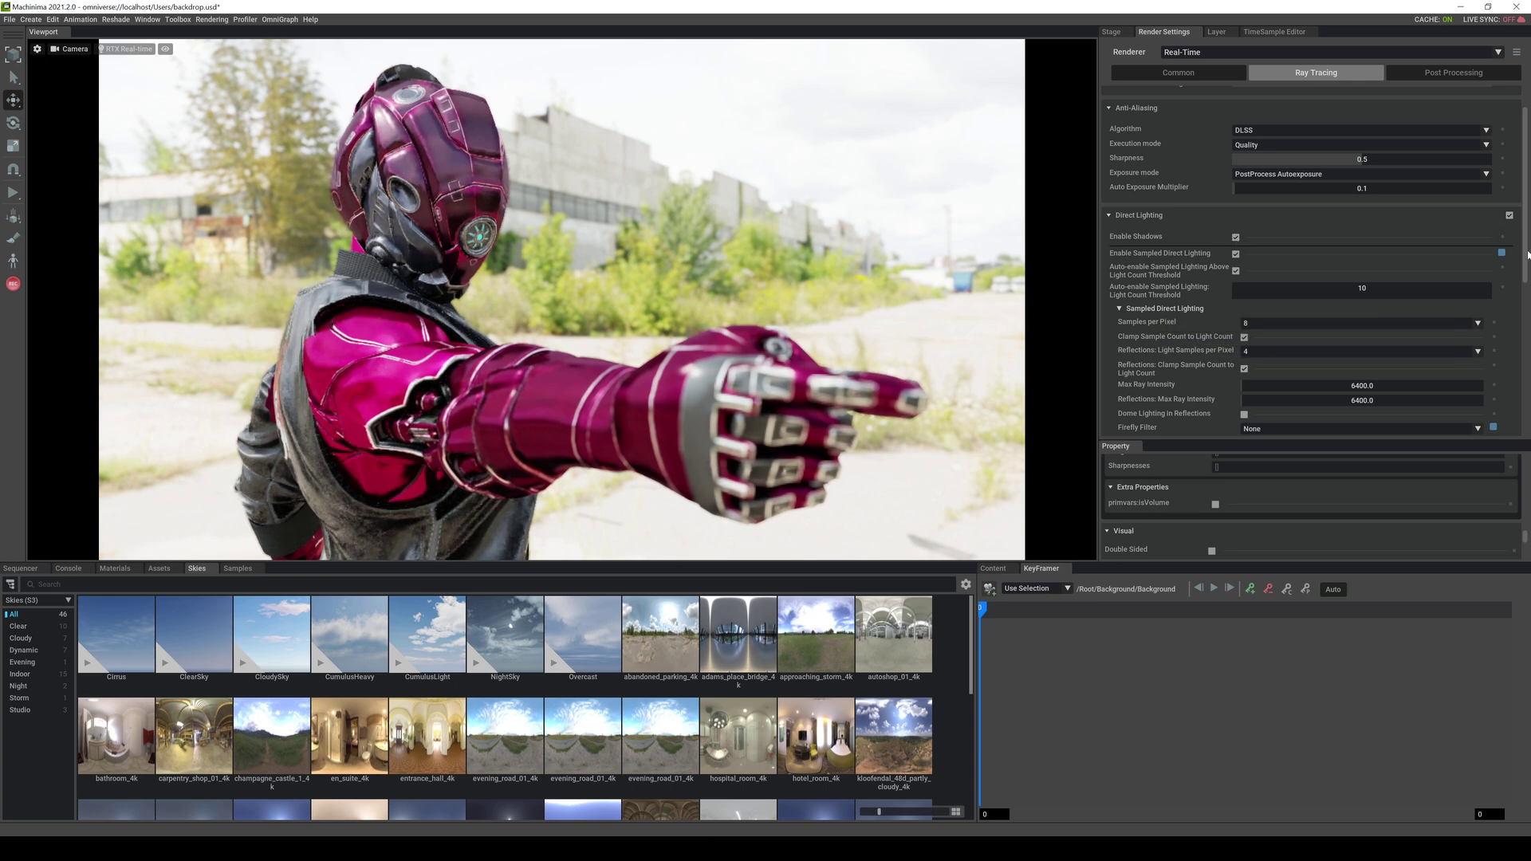
{"action": "scroll", "coordinate": [1526, 257], "scroll_direction": "down", "scroll_amount": 2}
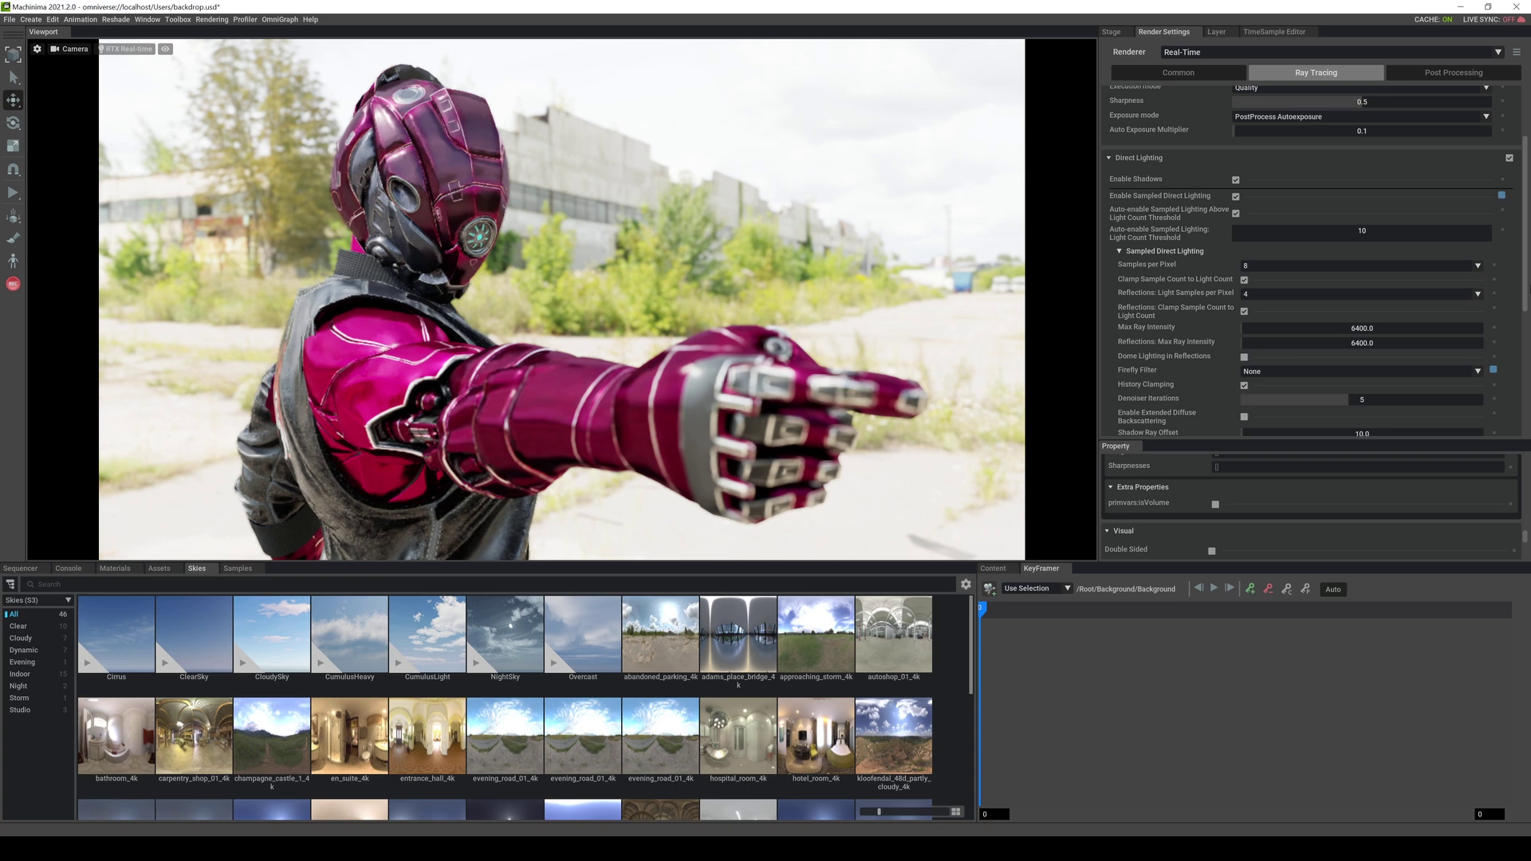
{"action": "scroll", "coordinate": [1525, 291], "scroll_direction": "down", "scroll_amount": 1}
{"action": "scroll", "coordinate": [1525, 291], "scroll_direction": "down", "scroll_amount": 2}
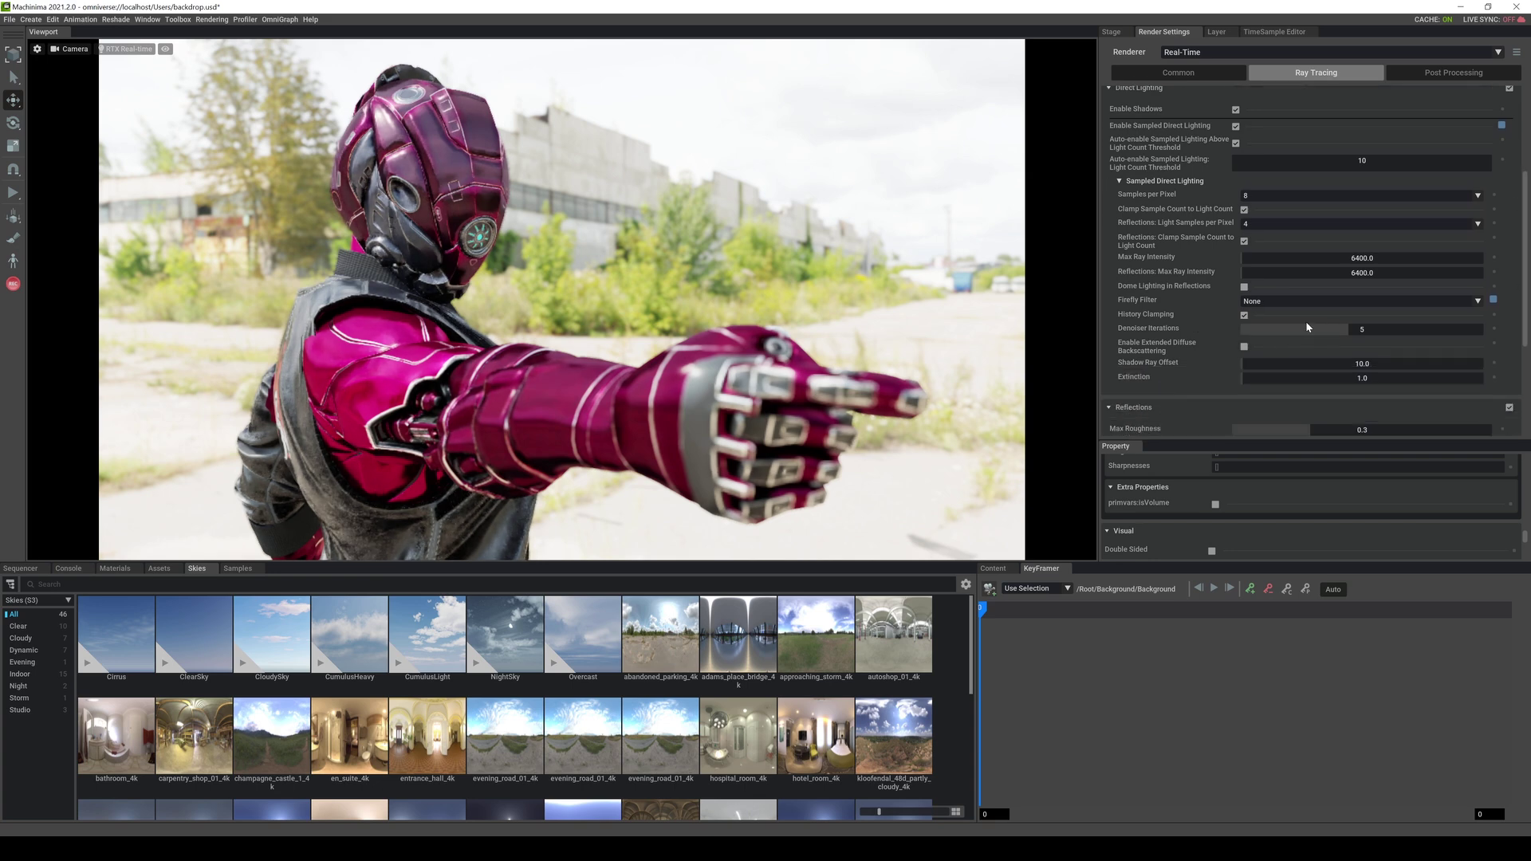
Try a Max Roughness of 1.0 for Reflections, and undo the change.
{"action": "scroll", "coordinate": [1525, 351], "scroll_direction": "down", "scroll_amount": 3}
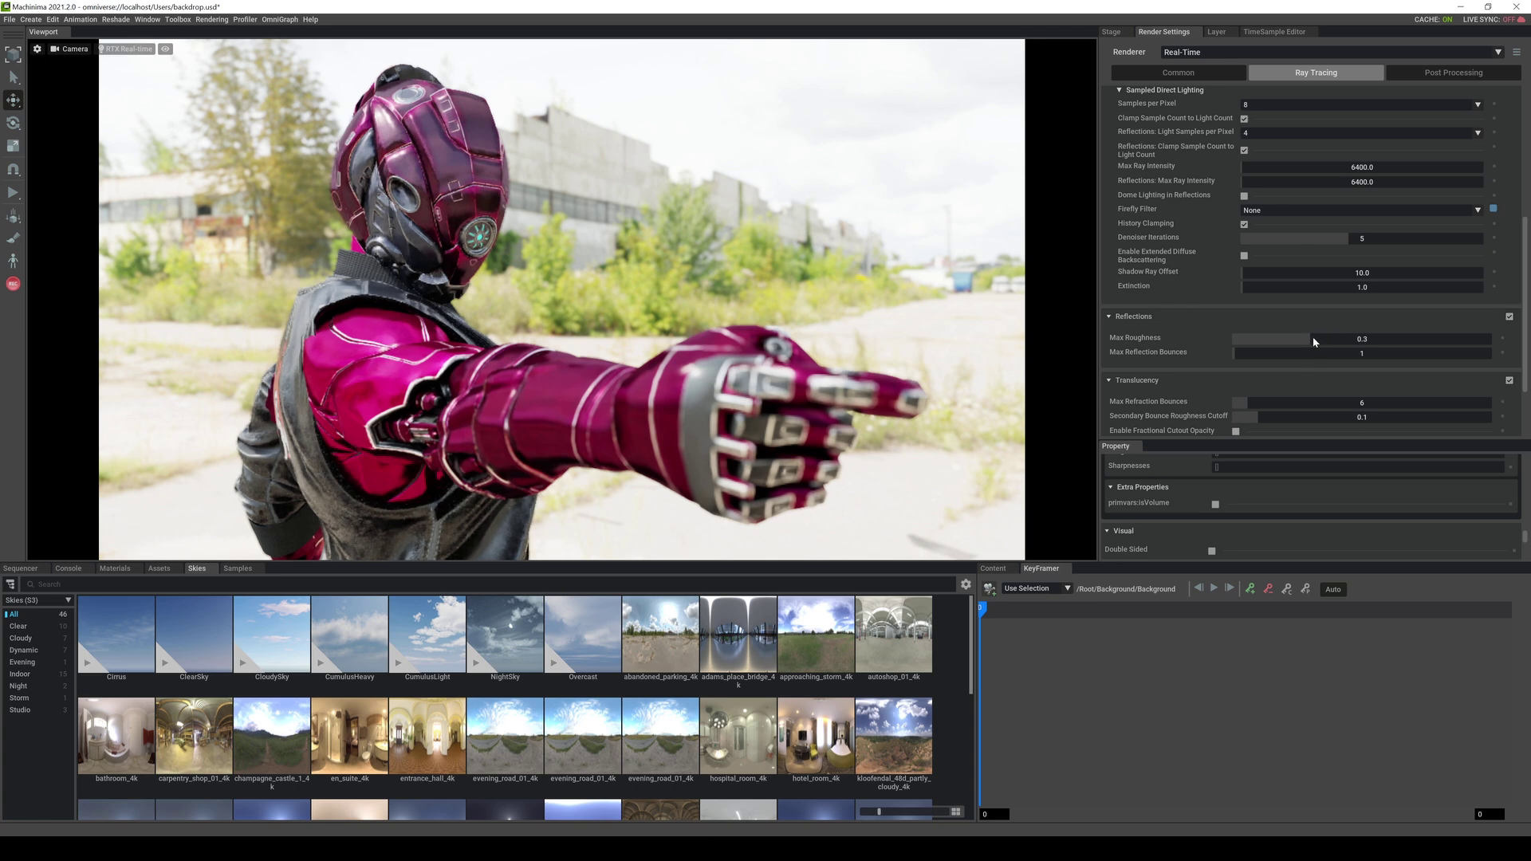
{"action": "left_click_drag", "start_coordinate": [1311, 343], "coordinate": [1525, 349]}
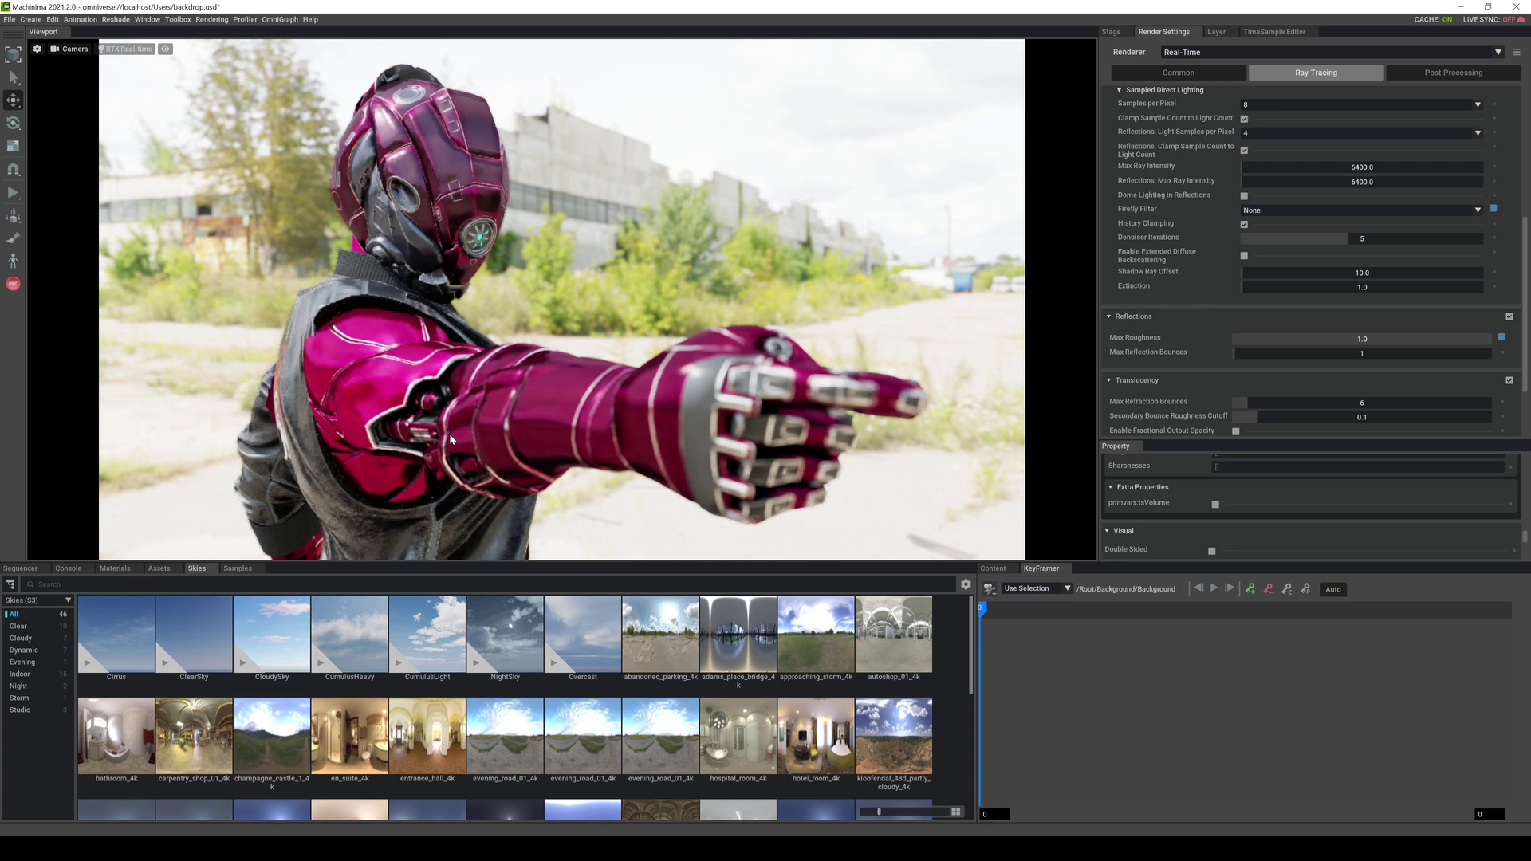
{"action": "key", "text": "ctrl+z"}
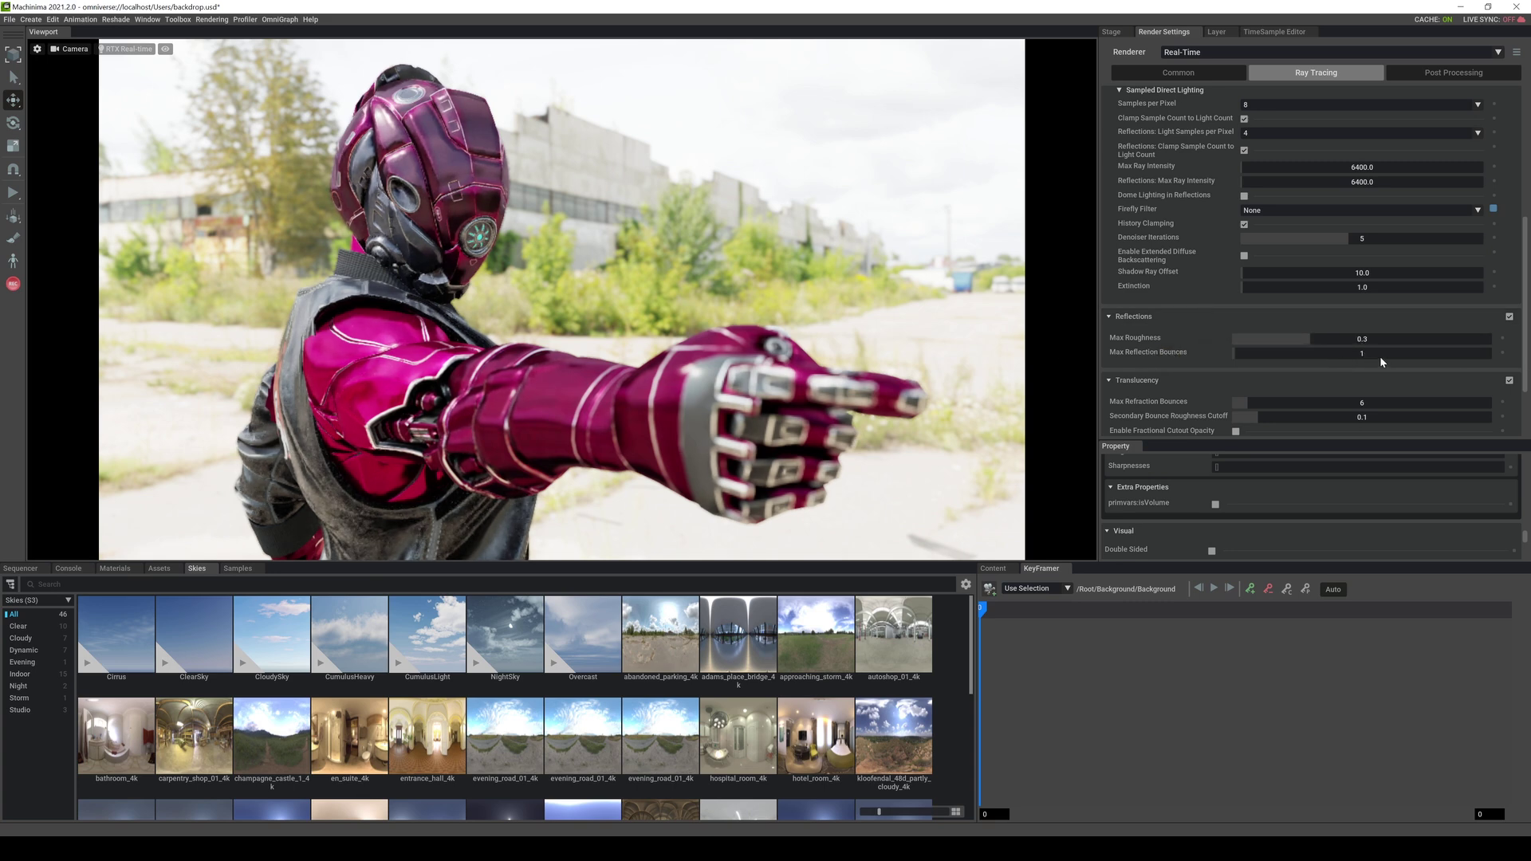
Expand and examine the Global Volumetric Effects, Caustics and Indirect Diffuse Lighting settings.
{"action": "scroll", "coordinate": [1362, 339], "scroll_direction": "down", "scroll_amount": 2}
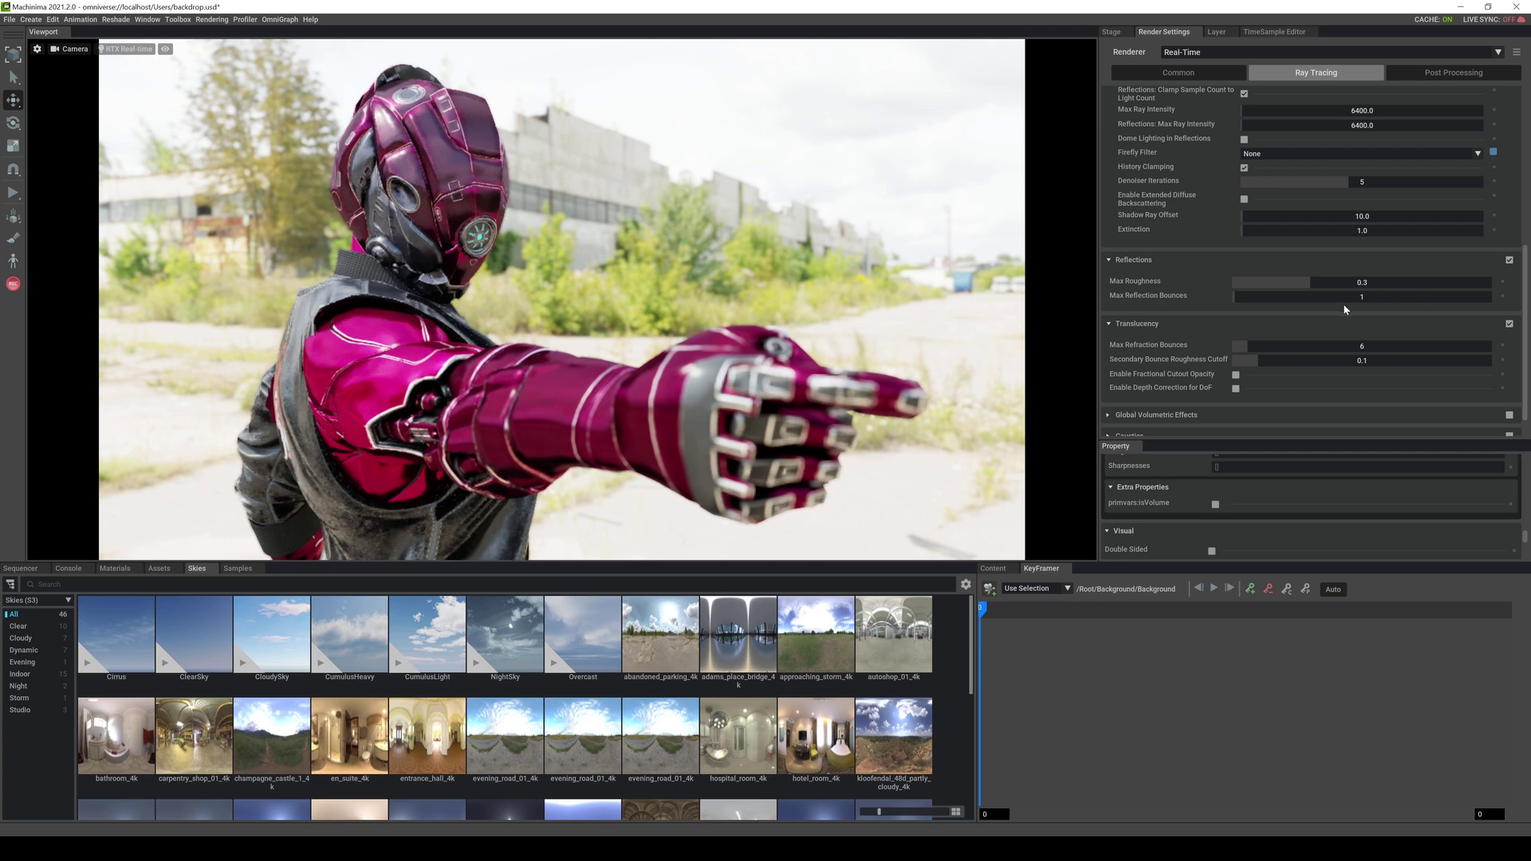
{"action": "left_click", "coordinate": [1154, 415]}
{"action": "scroll", "coordinate": [1355, 358], "scroll_direction": "down", "scroll_amount": 5}
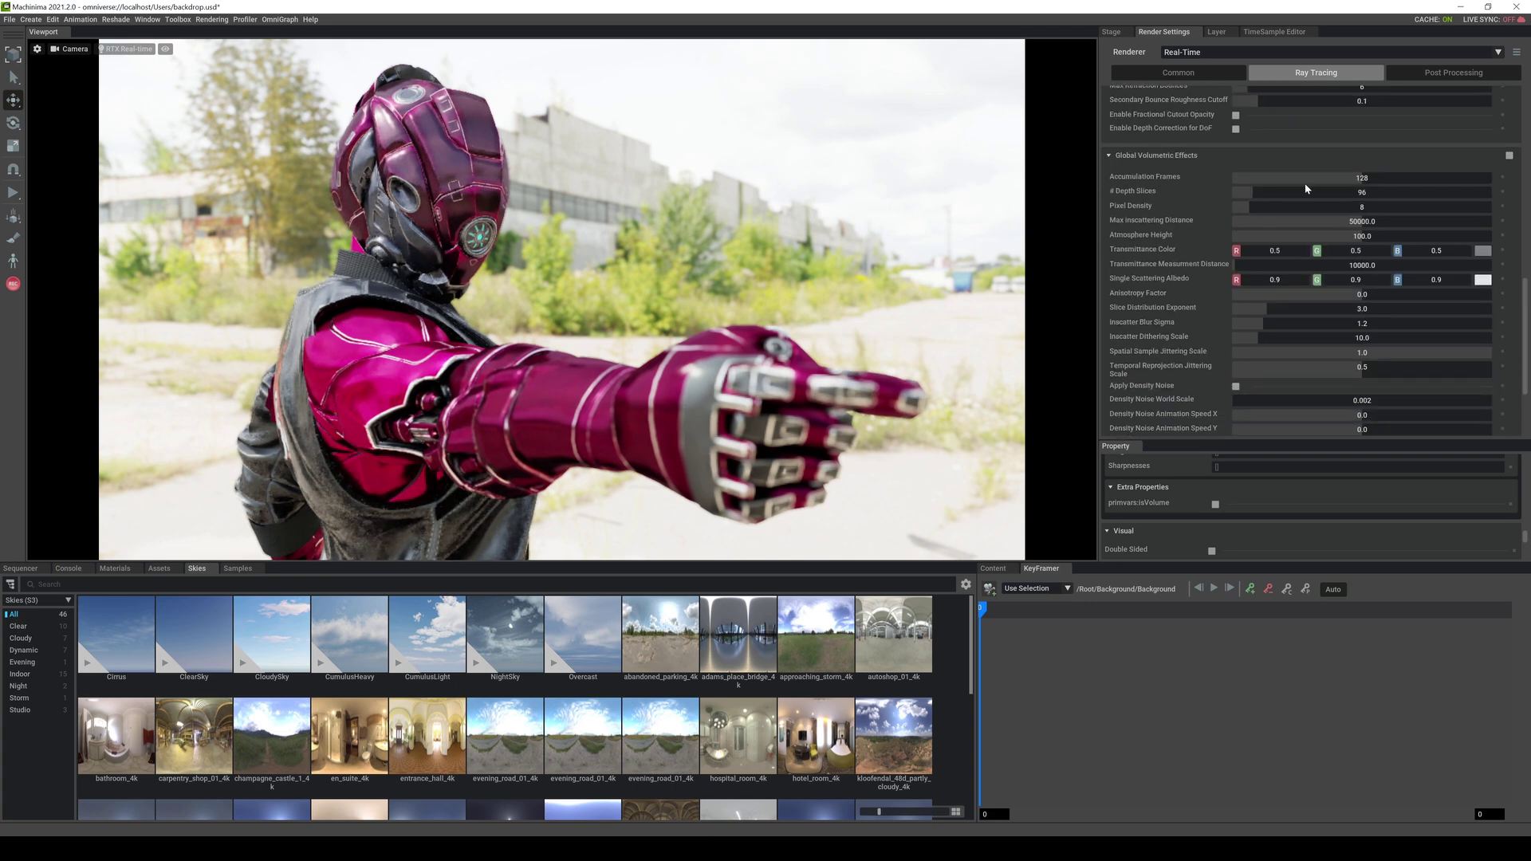
{"action": "left_click_drag", "start_coordinate": [1523, 339], "coordinate": [1520, 392]}
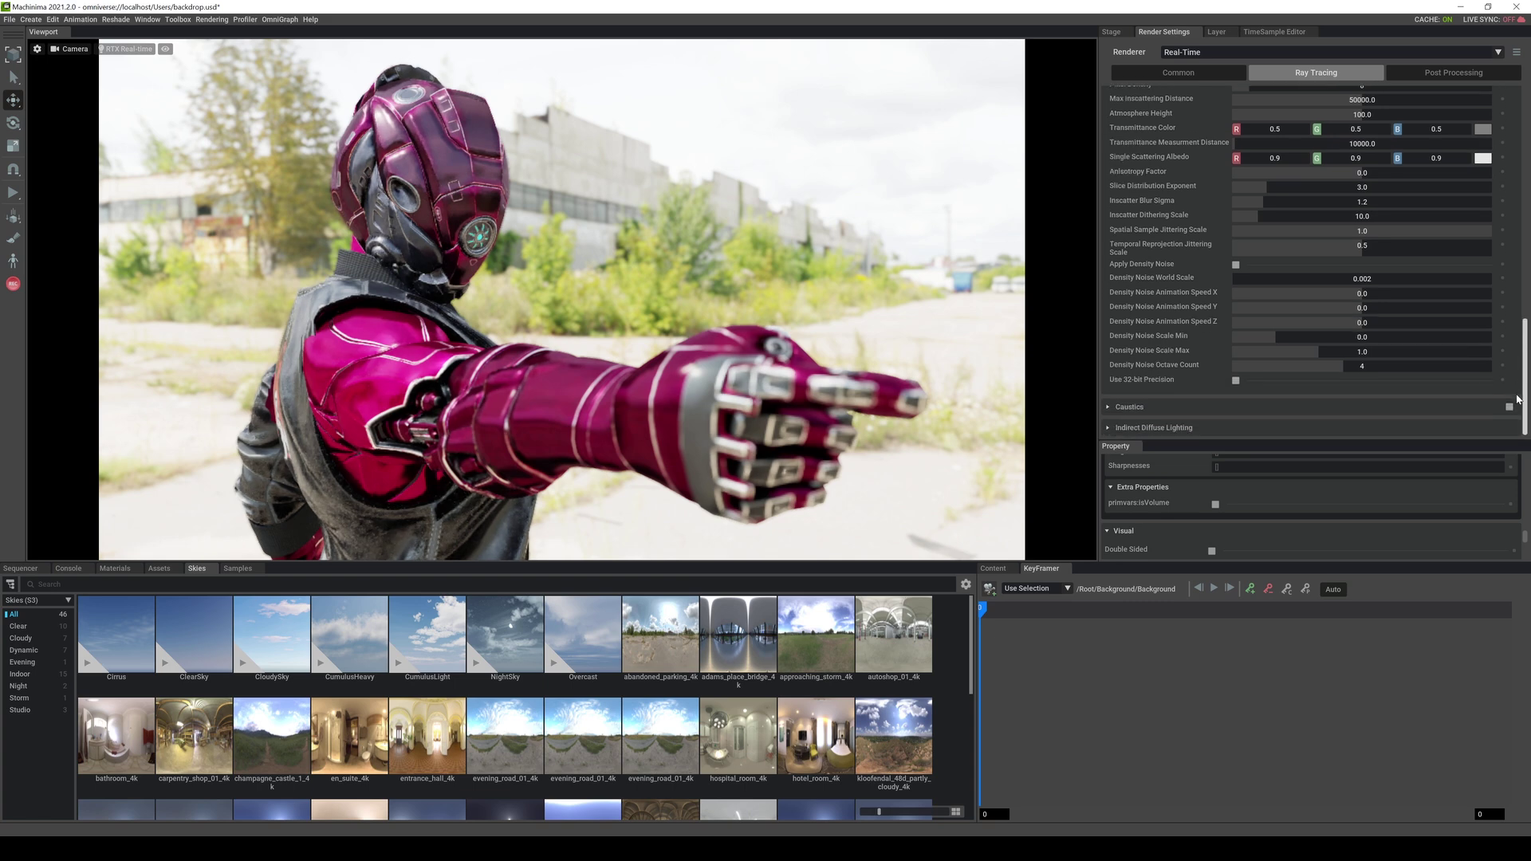
{"action": "left_click", "coordinate": [1108, 408]}
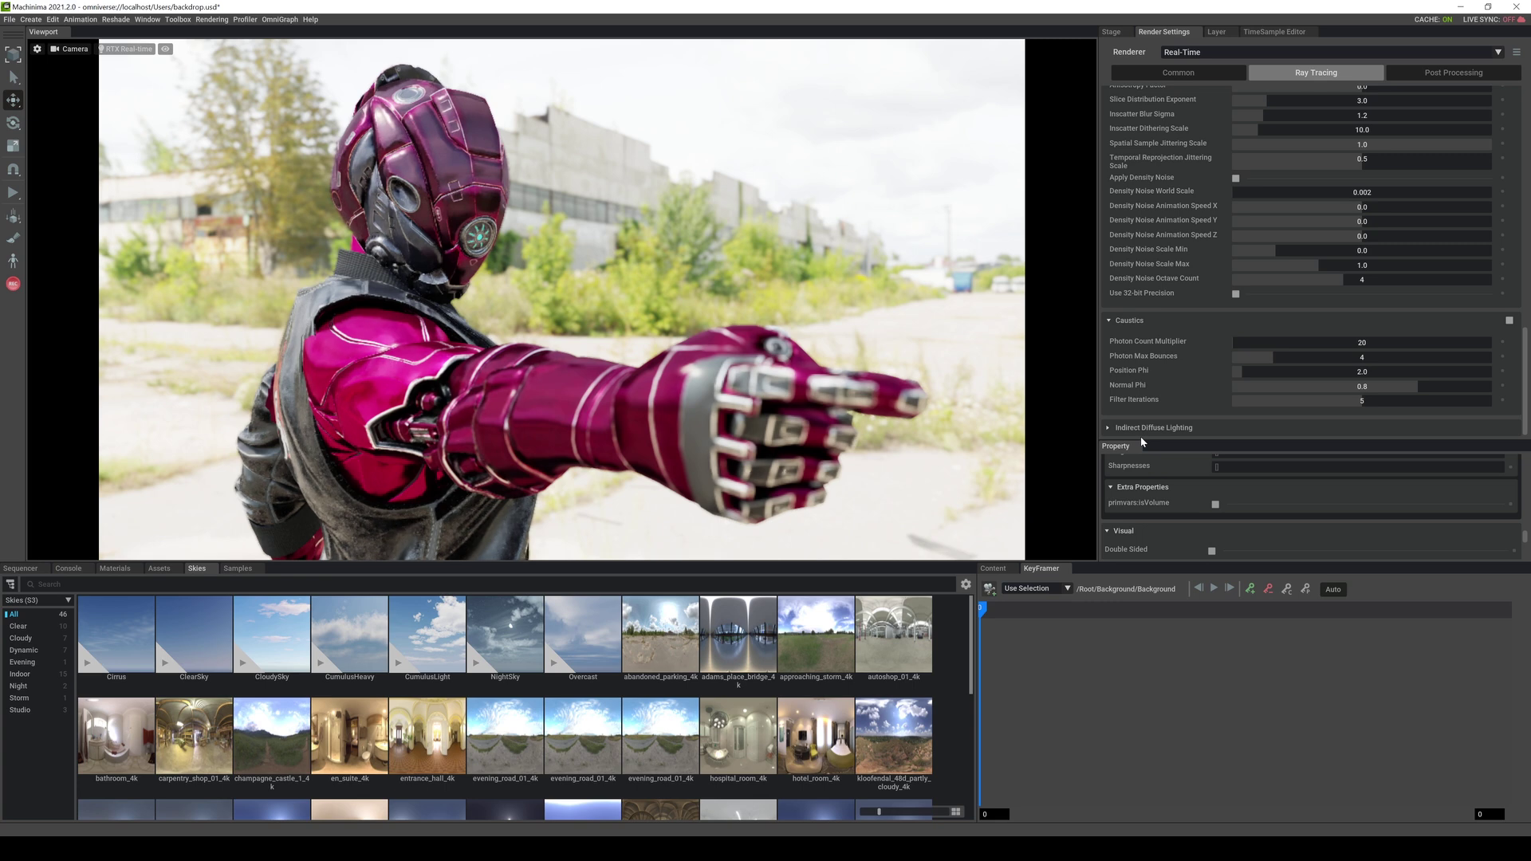
{"action": "left_click", "coordinate": [1108, 428]}
{"action": "left_click_drag", "start_coordinate": [1527, 323], "coordinate": [1527, 391]}
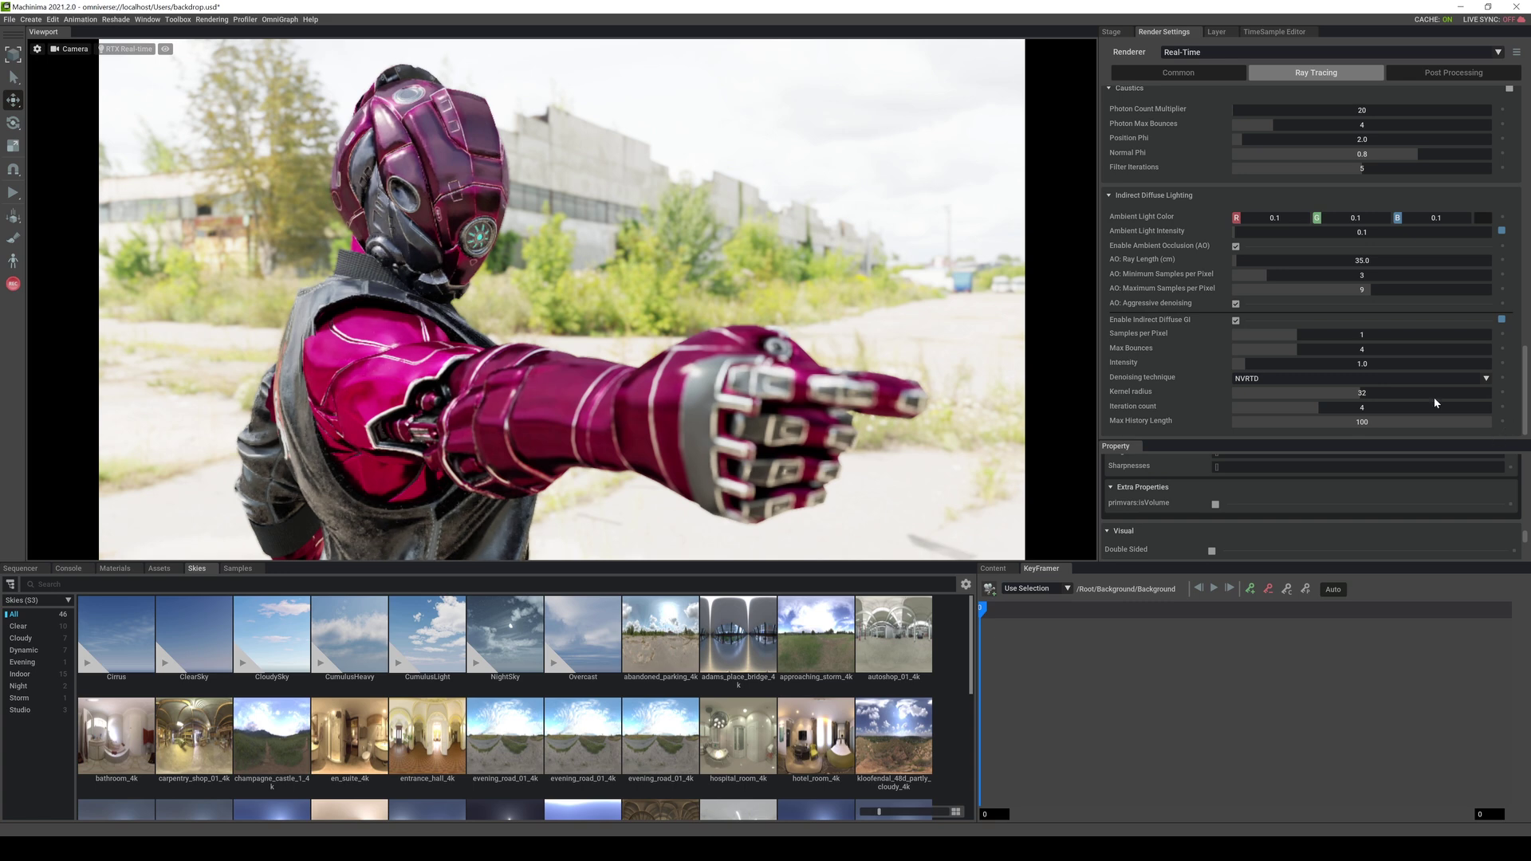
Compare the Linear and Aces tone mapping operators in the post-processing settings, ending on Aces.
{"action": "left_click", "coordinate": [1473, 73]}
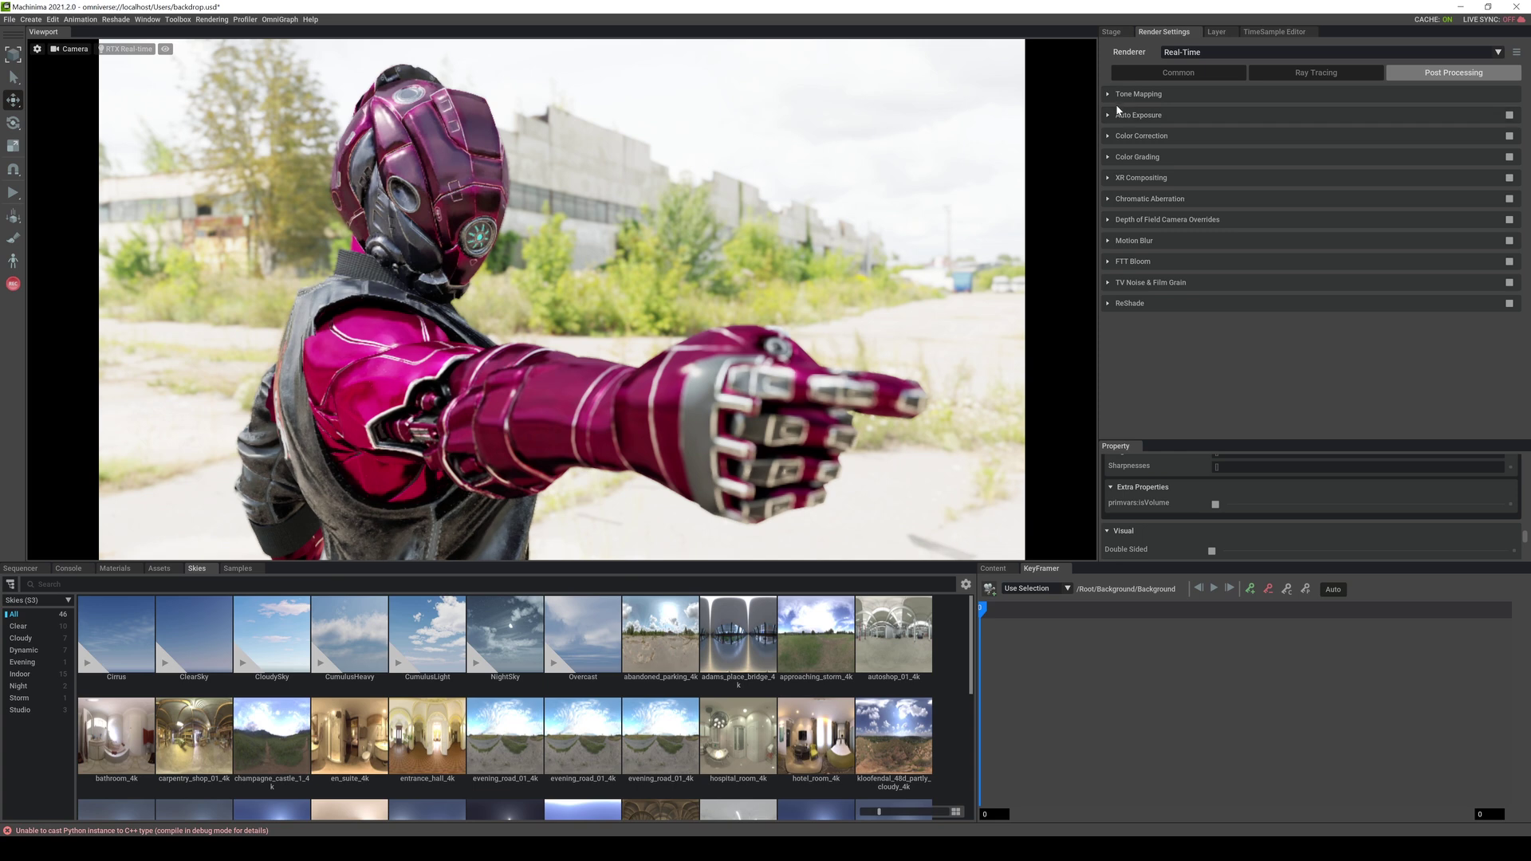
{"action": "left_click", "coordinate": [1108, 94]}
{"action": "left_click", "coordinate": [1264, 115]}
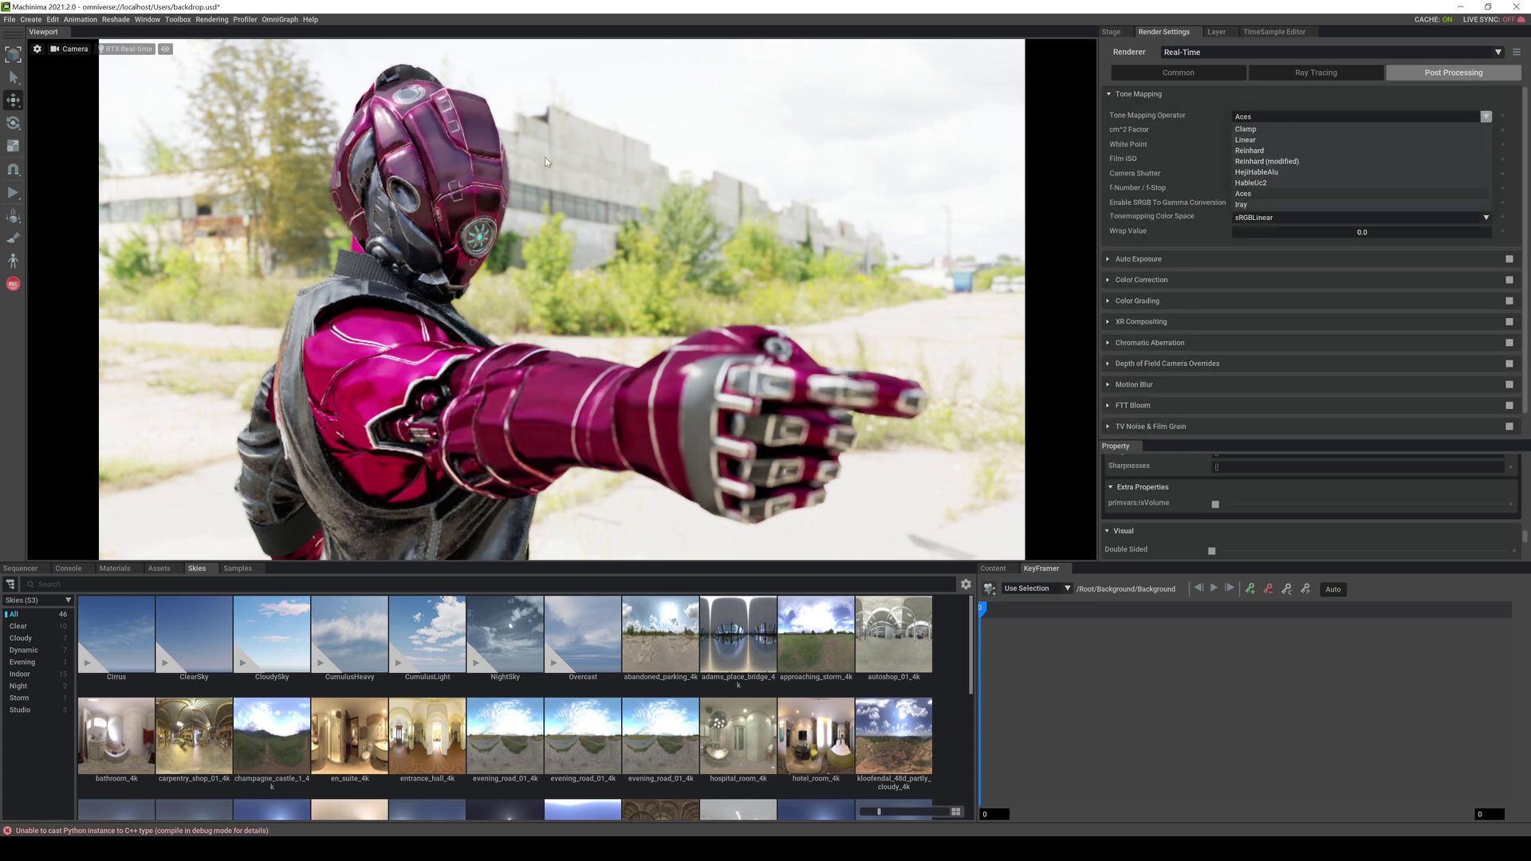
{"action": "left_click", "coordinate": [1260, 139]}
{"action": "left_click", "coordinate": [1271, 112]}
{"action": "left_click", "coordinate": [1259, 141]}
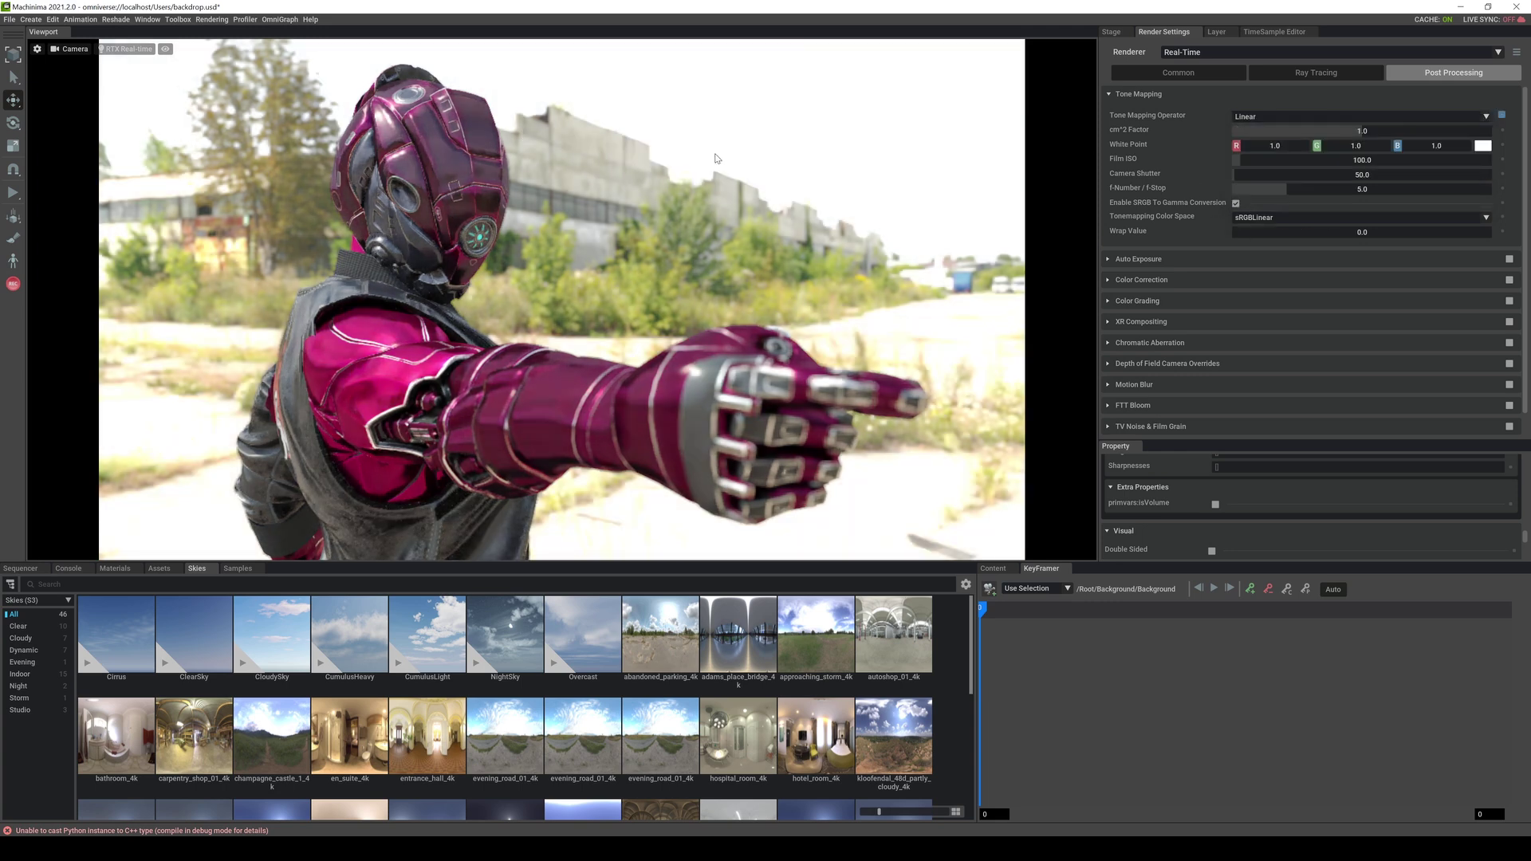
{"action": "left_click", "coordinate": [1279, 113]}
{"action": "left_click", "coordinate": [1243, 193]}
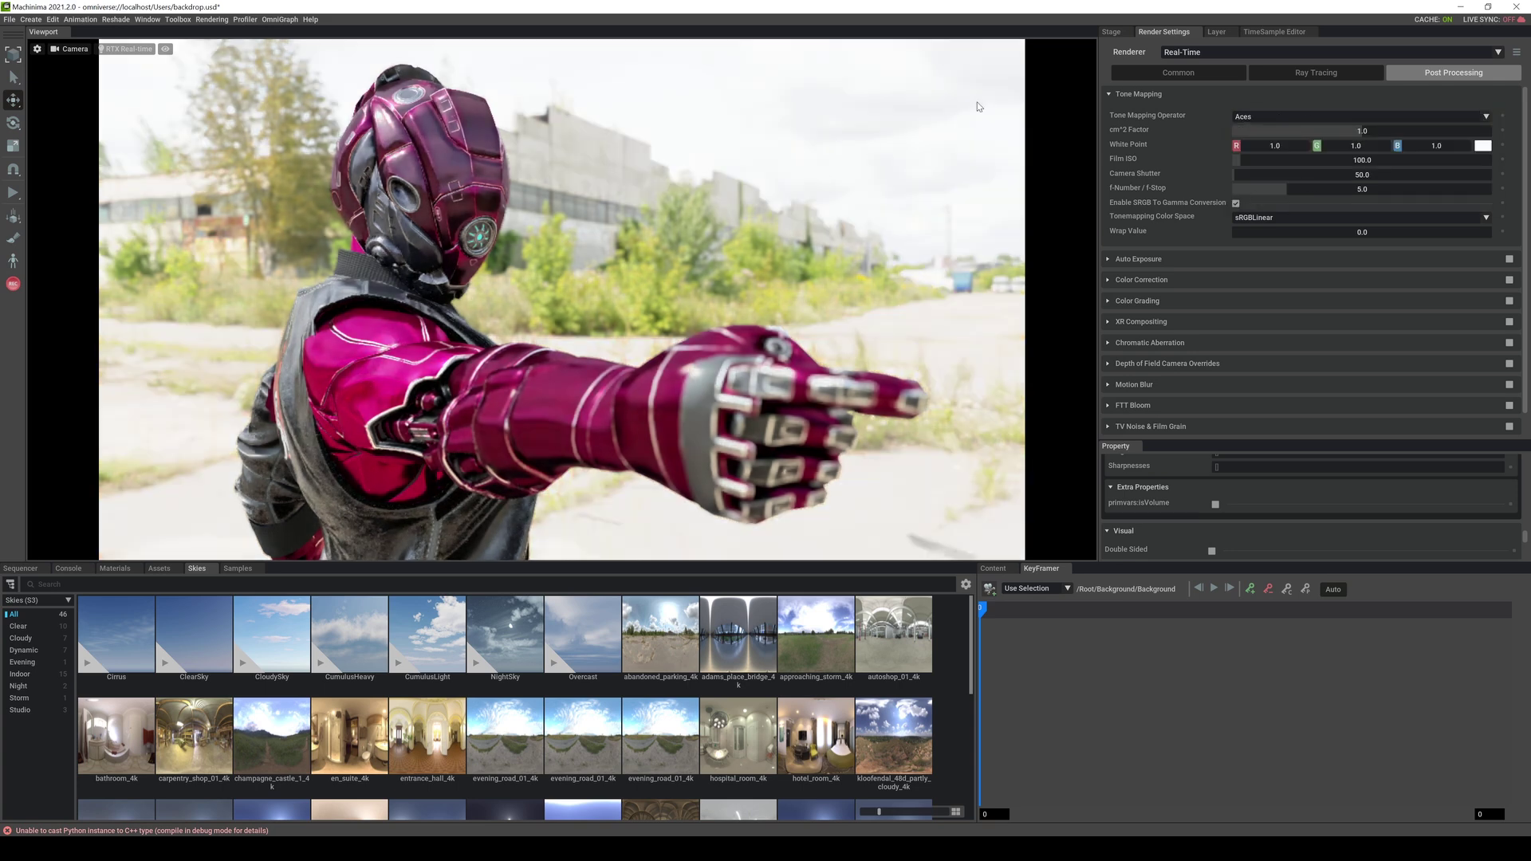
Expand Auto Exposure and set both Min EV and Max EV to 1.
{"action": "scroll", "coordinate": [1196, 171], "scroll_direction": "down", "scroll_amount": 1}
{"action": "left_click", "coordinate": [1113, 236]}
{"action": "scroll", "coordinate": [1188, 245], "scroll_direction": "down", "scroll_amount": 1}
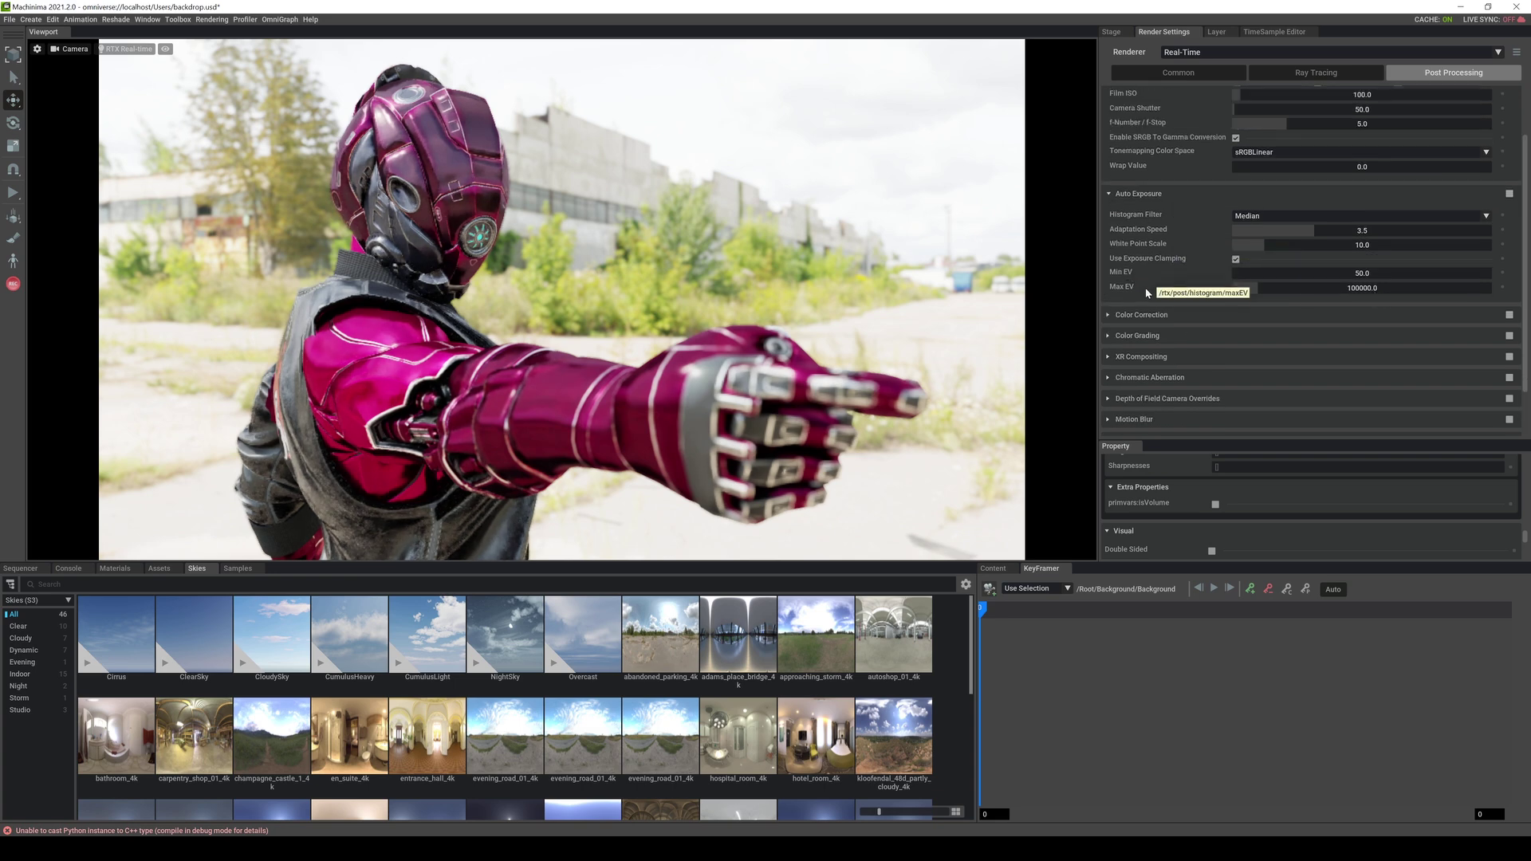
{"action": "double_click", "coordinate": [1359, 273]}
{"action": "type", "text": "1"}
{"action": "key", "text": "Tab"}
{"action": "type", "text": "1"}
{"action": "key", "text": "Return"}
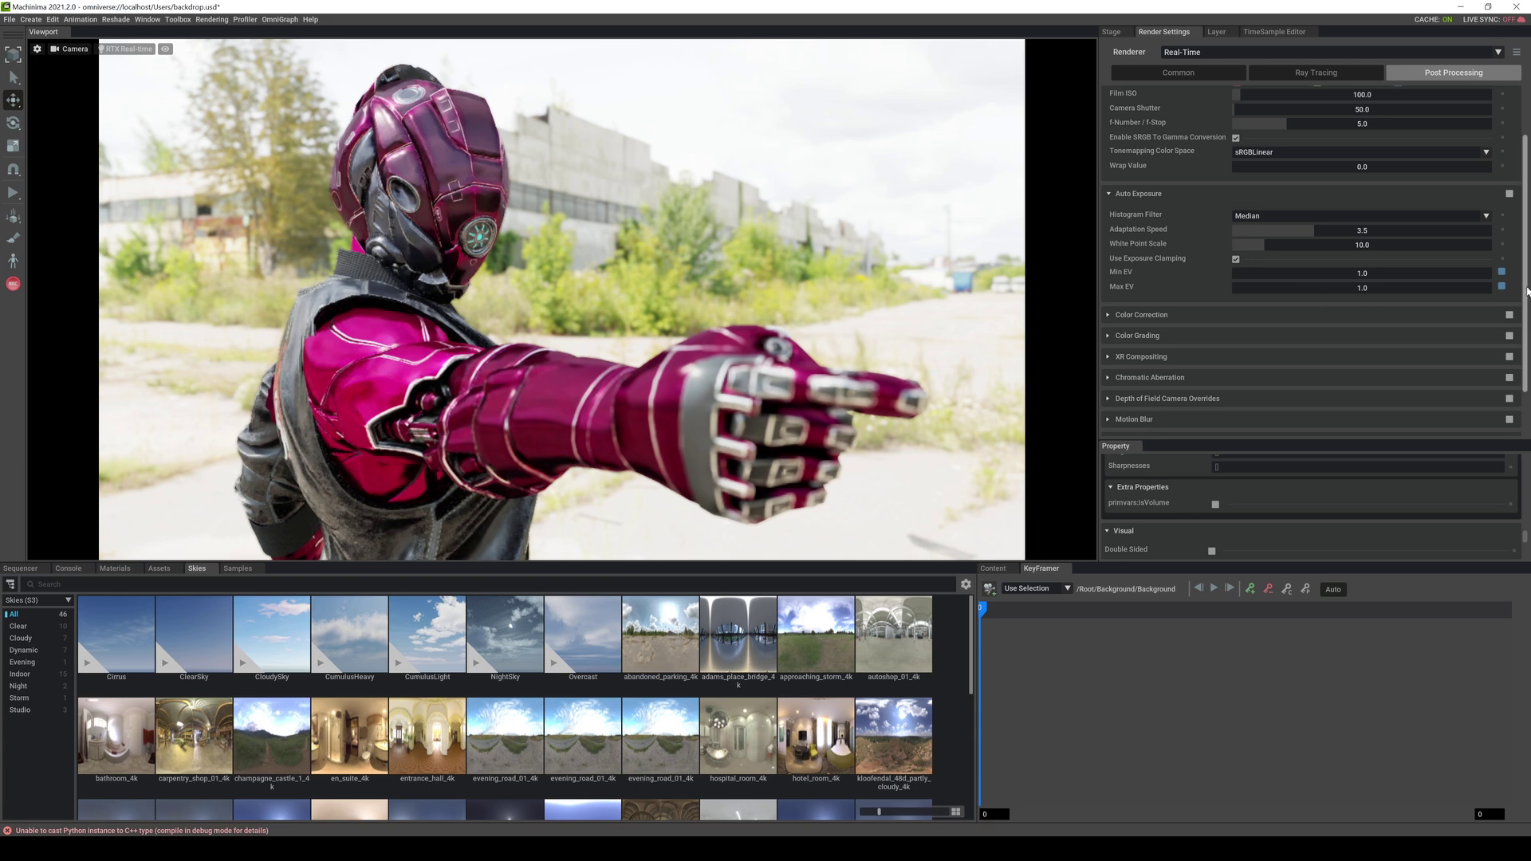
Look over the Color Correction settings and collapse them, and expand Chromatic Aberration.
{"action": "scroll", "coordinate": [1298, 236], "scroll_direction": "down", "scroll_amount": 1}
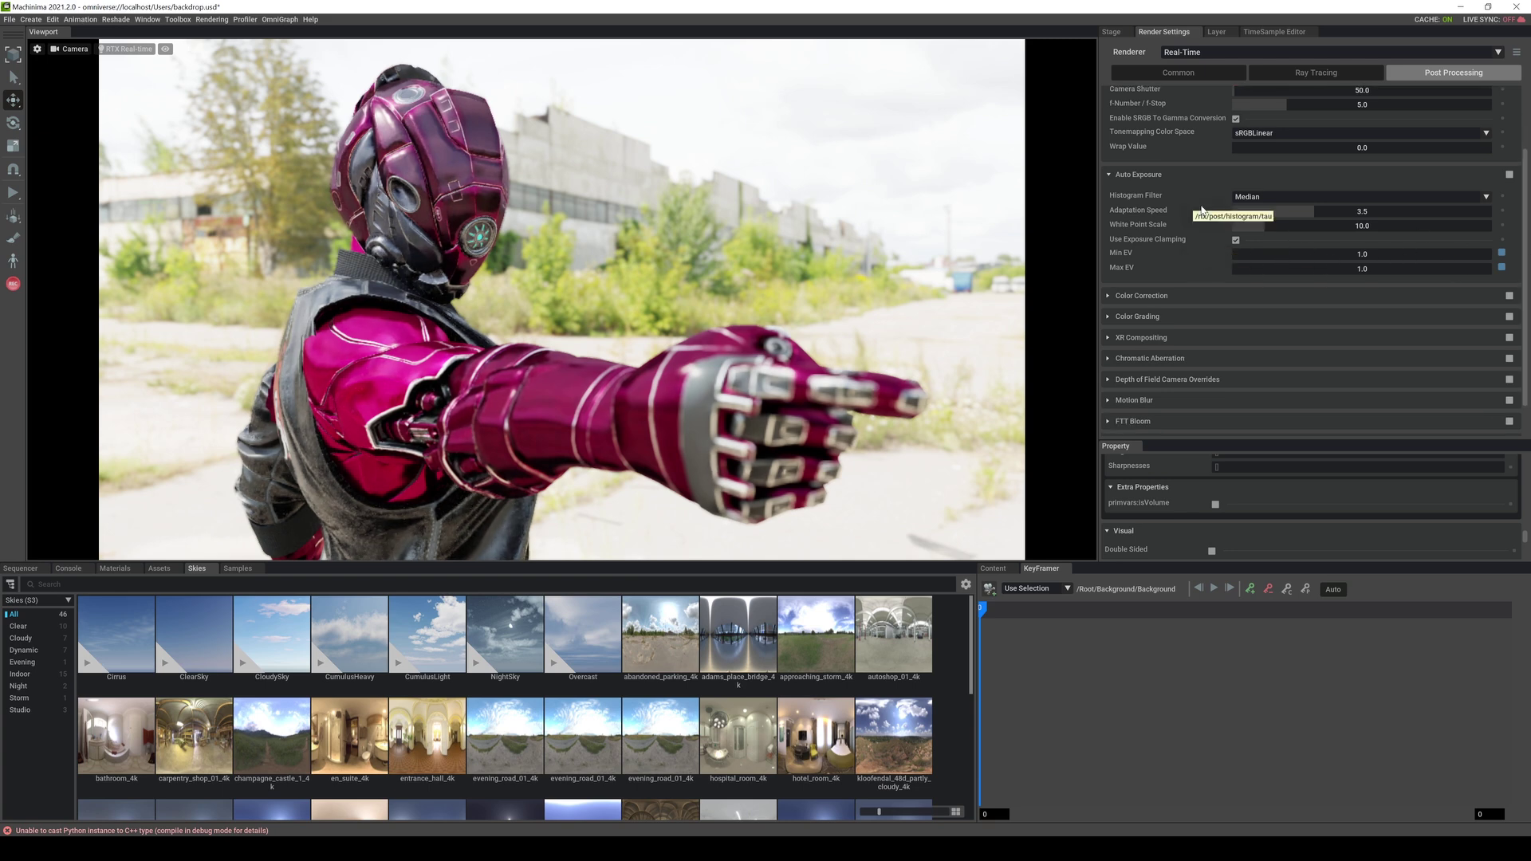
{"action": "left_click", "coordinate": [1467, 296]}
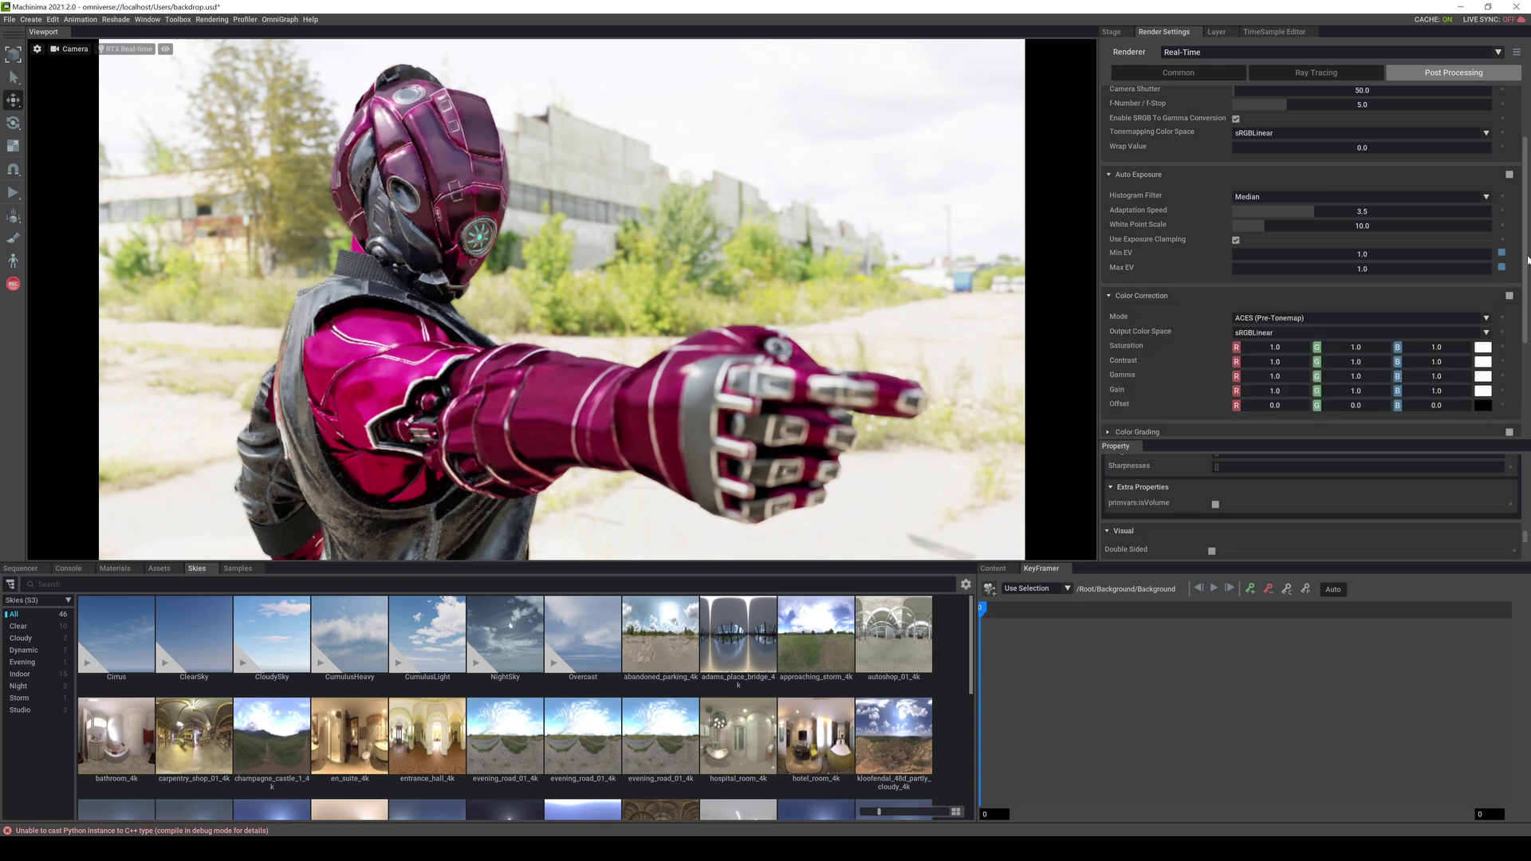
{"action": "left_click", "coordinate": [1107, 296]}
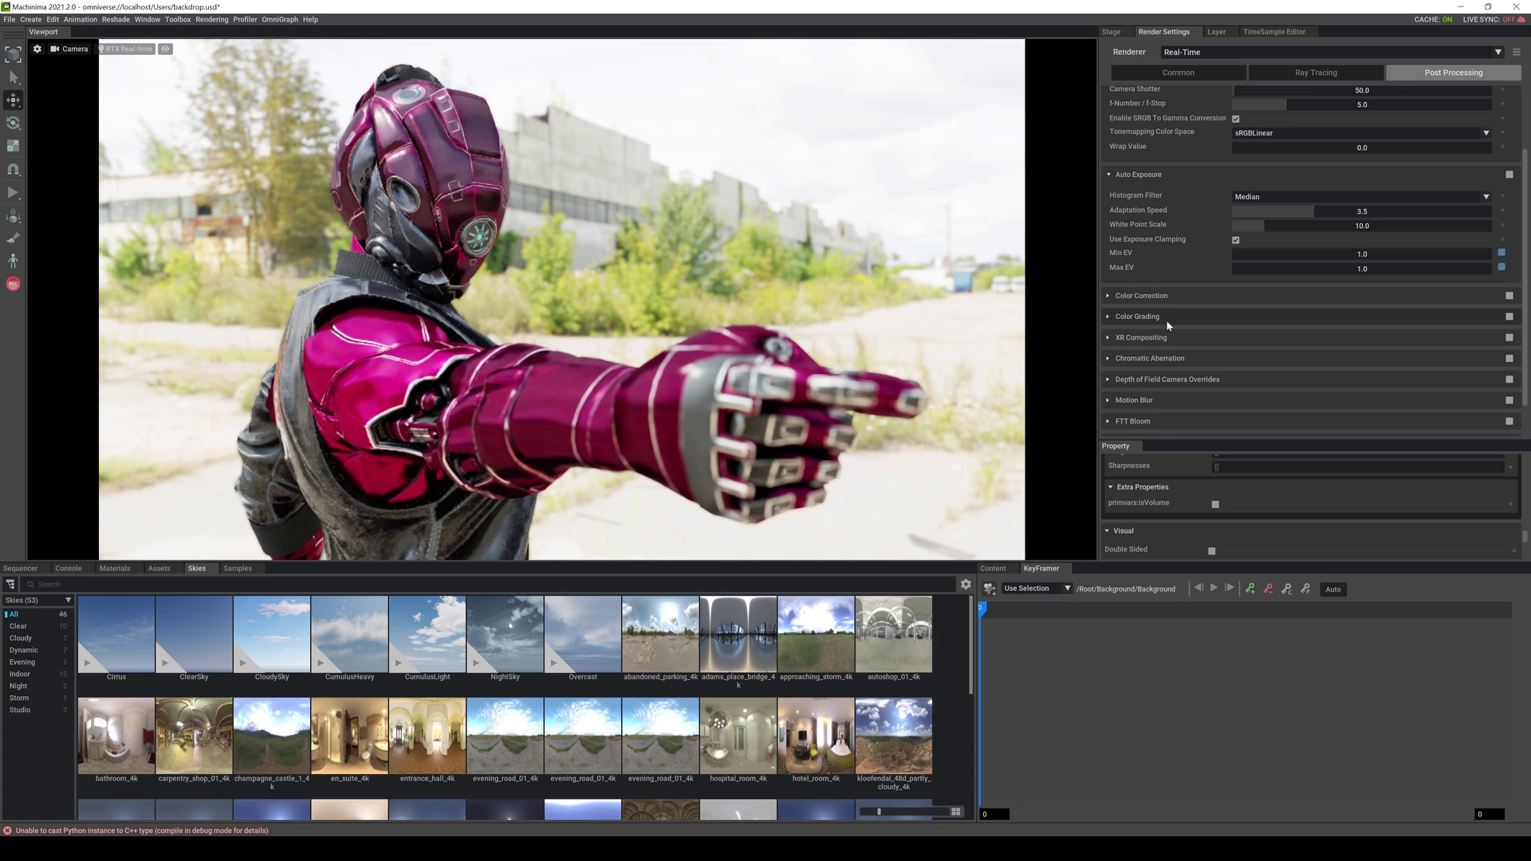
{"action": "scroll", "coordinate": [1105, 322], "scroll_direction": "down", "scroll_amount": 2}
{"action": "left_click", "coordinate": [1108, 319]}
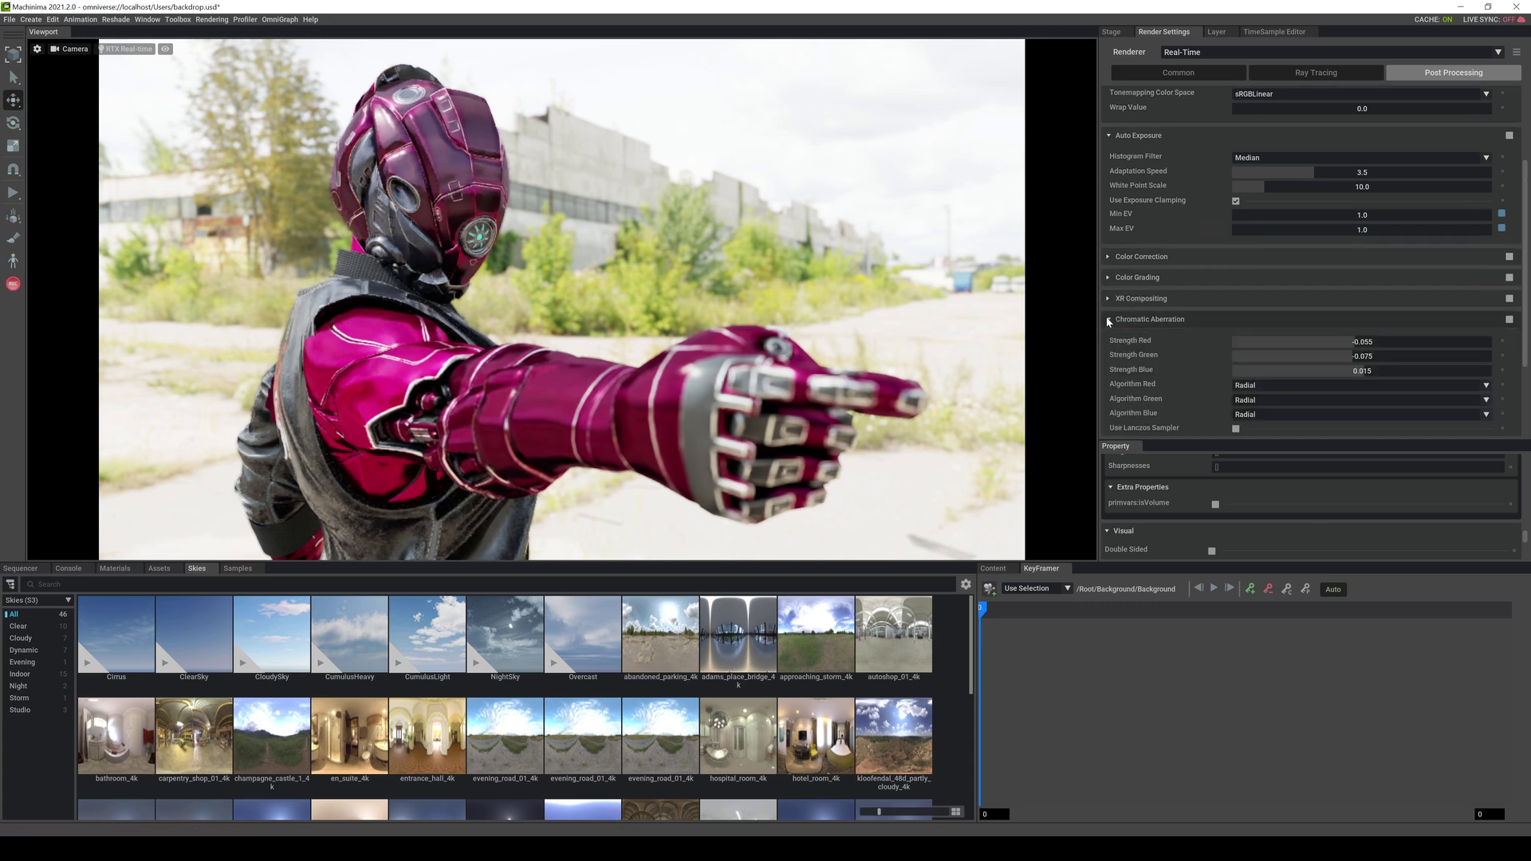
Expand Depth of Field Camera Overrides, and check Motion Blur and FTT Bloom, leaving both of those collapsed.
{"action": "left_click", "coordinate": [1108, 456]}
{"action": "scroll", "coordinate": [1112, 467], "scroll_direction": "down", "scroll_amount": 3}
{"action": "left_click", "coordinate": [1108, 448]}
{"action": "left_click", "coordinate": [1108, 448]}
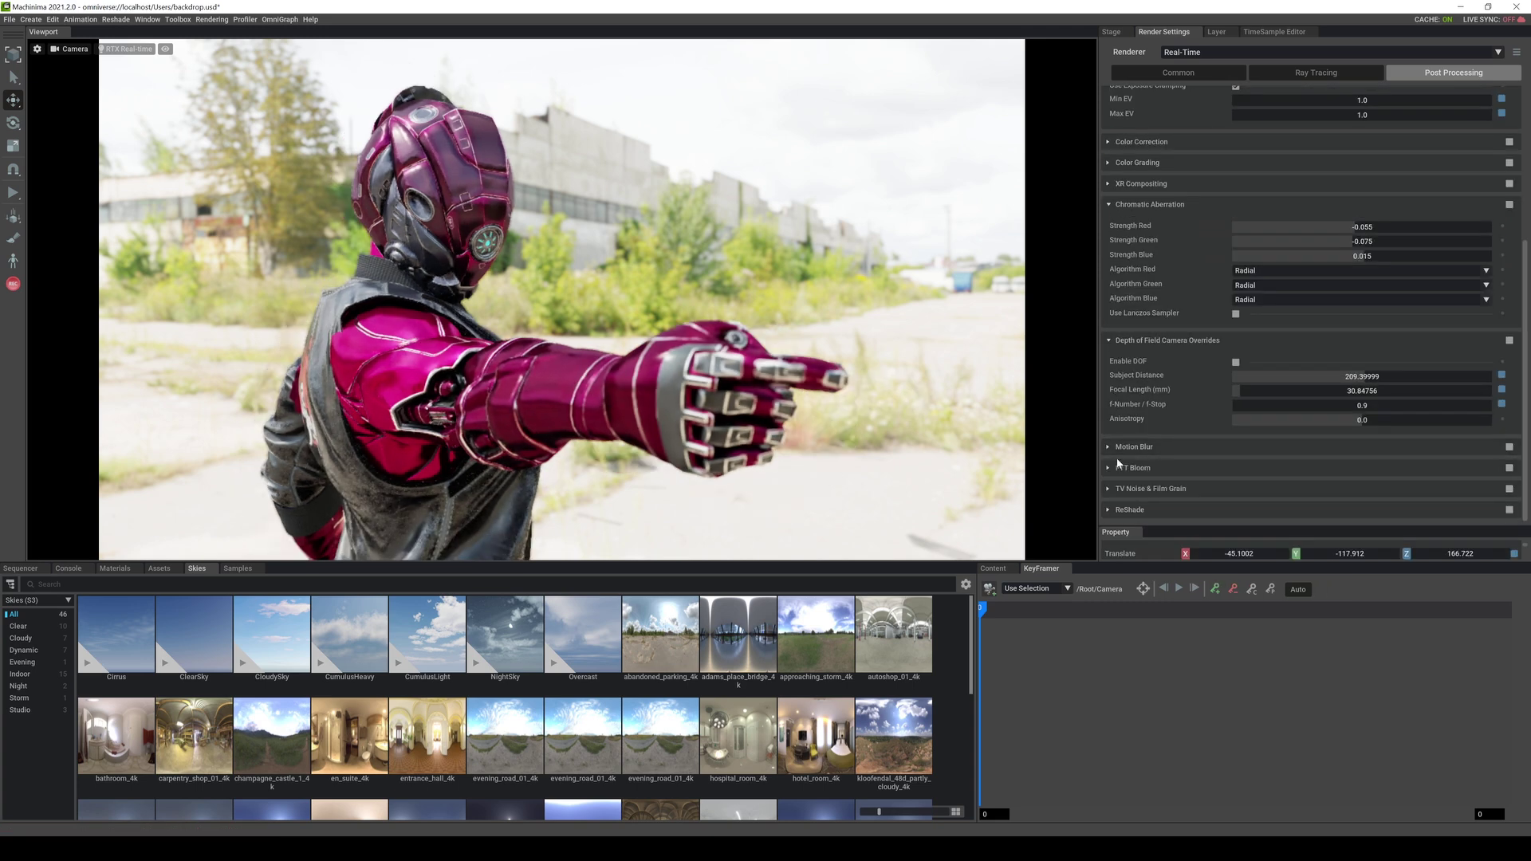
{"action": "left_click", "coordinate": [1108, 468]}
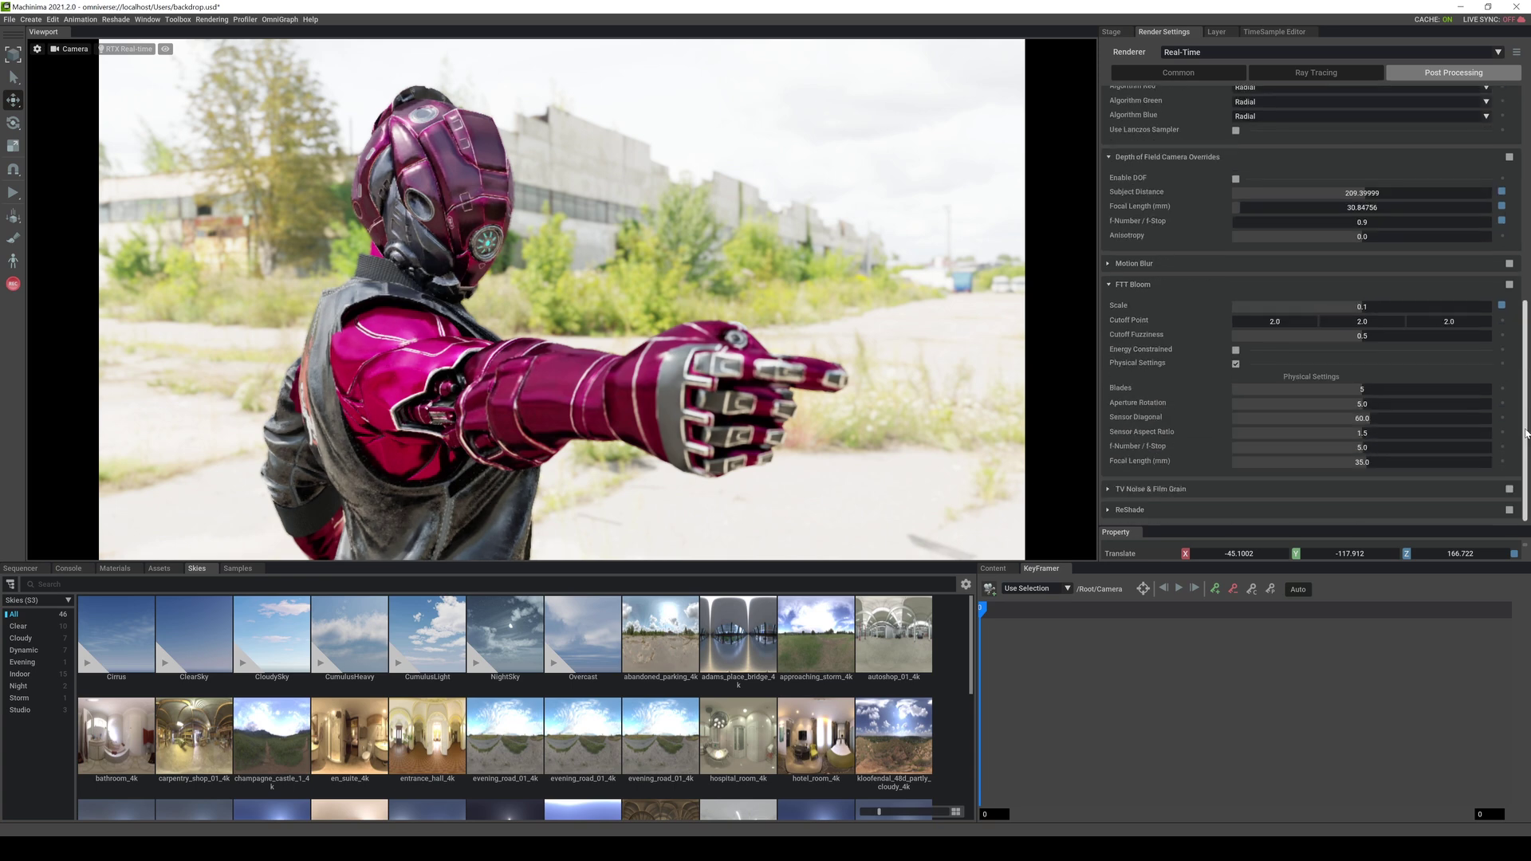
{"action": "scroll", "coordinate": [1526, 323], "scroll_direction": "down", "scroll_amount": 5}
{"action": "left_click", "coordinate": [1108, 284]}
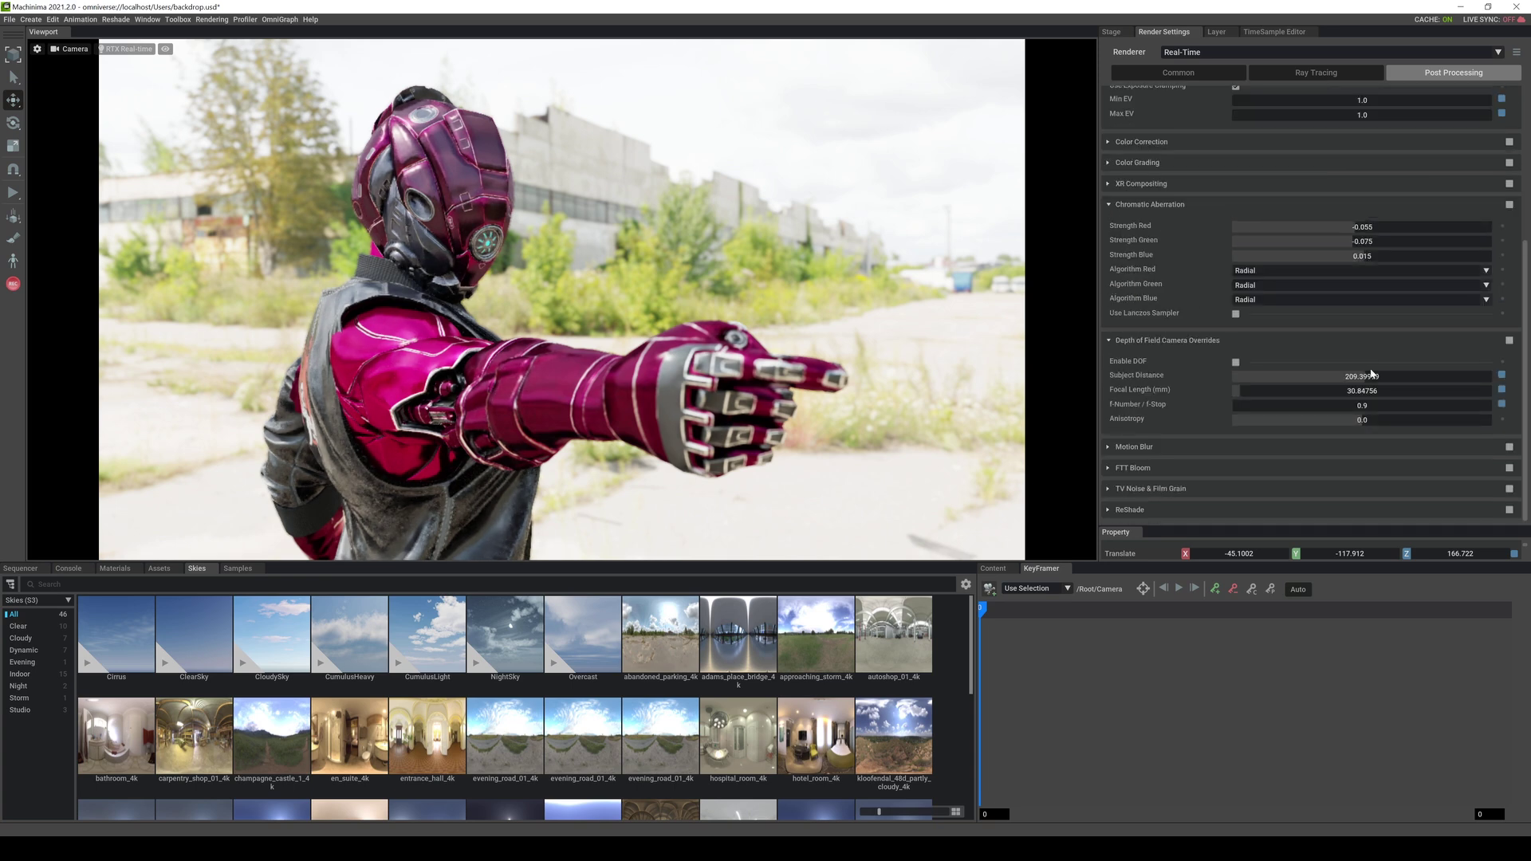
Examine the TV Noise & Film Grain settings, switching Enable Scanlines on and back off, and collapse the section.
{"action": "left_click", "coordinate": [1108, 489]}
{"action": "scroll", "coordinate": [1291, 475], "scroll_direction": "down", "scroll_amount": 4}
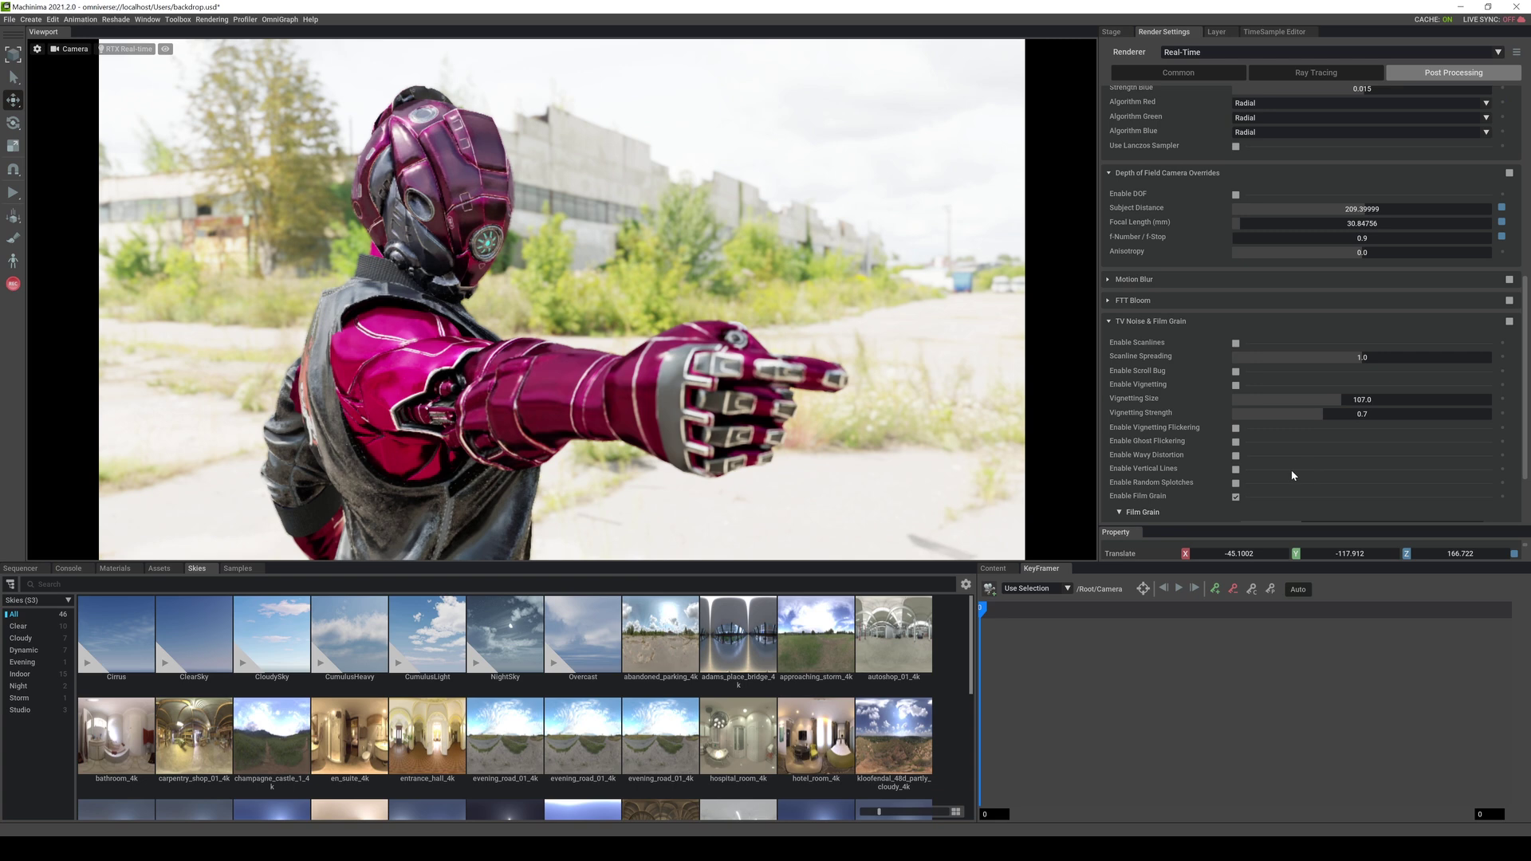
{"action": "left_click", "coordinate": [1236, 344]}
{"action": "left_click", "coordinate": [1236, 344]}
{"action": "scroll", "coordinate": [1506, 358], "scroll_direction": "down", "scroll_amount": 2}
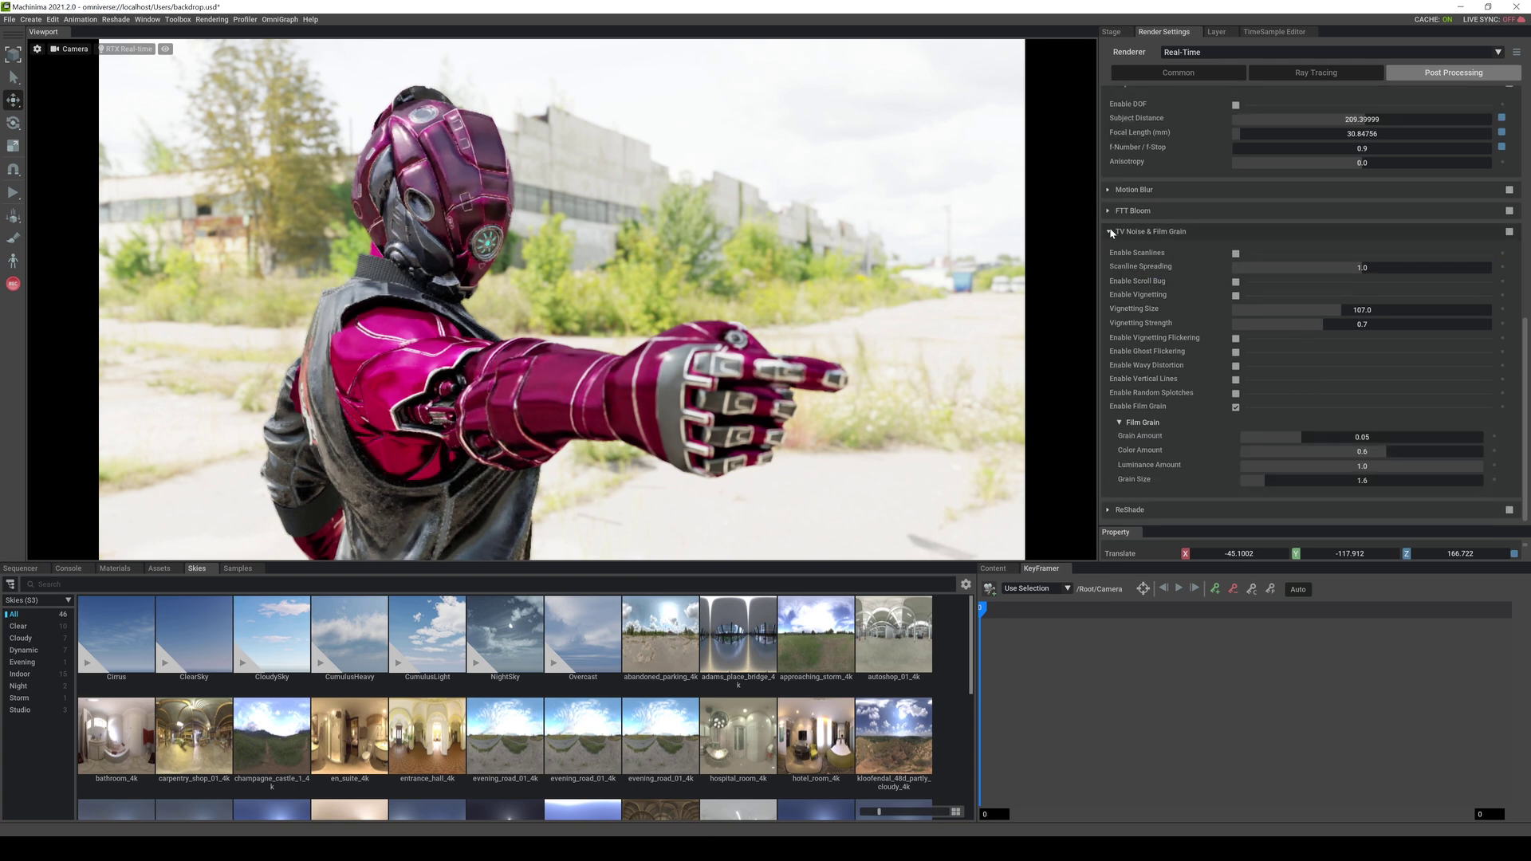
{"action": "left_click", "coordinate": [1109, 233]}
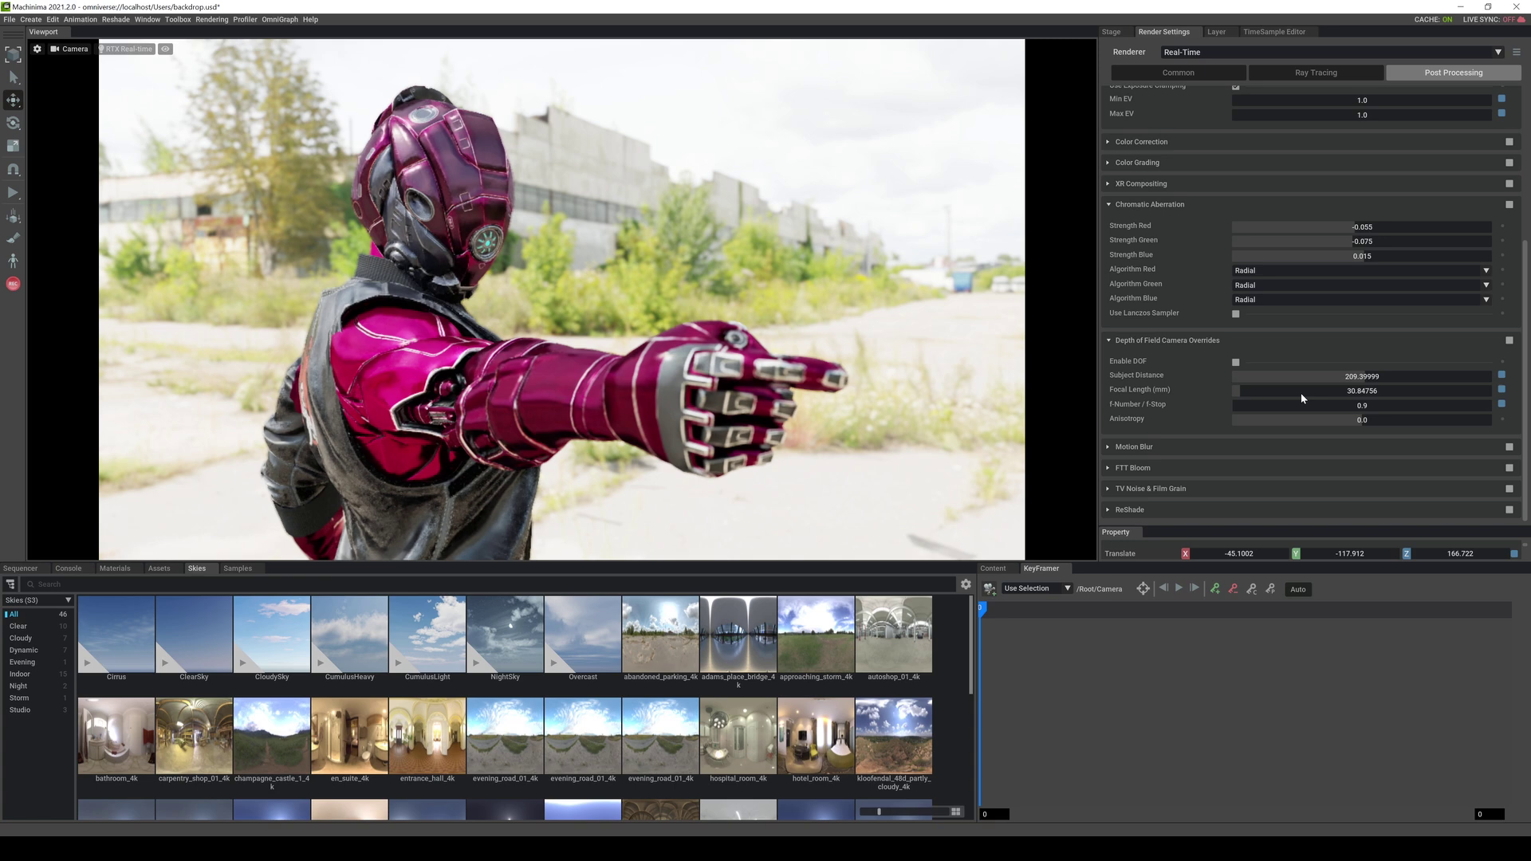
Switch the render settings to the Path-Traced renderer and the viewport to RTX Path-Traced.
{"action": "left_click", "coordinate": [1315, 72]}
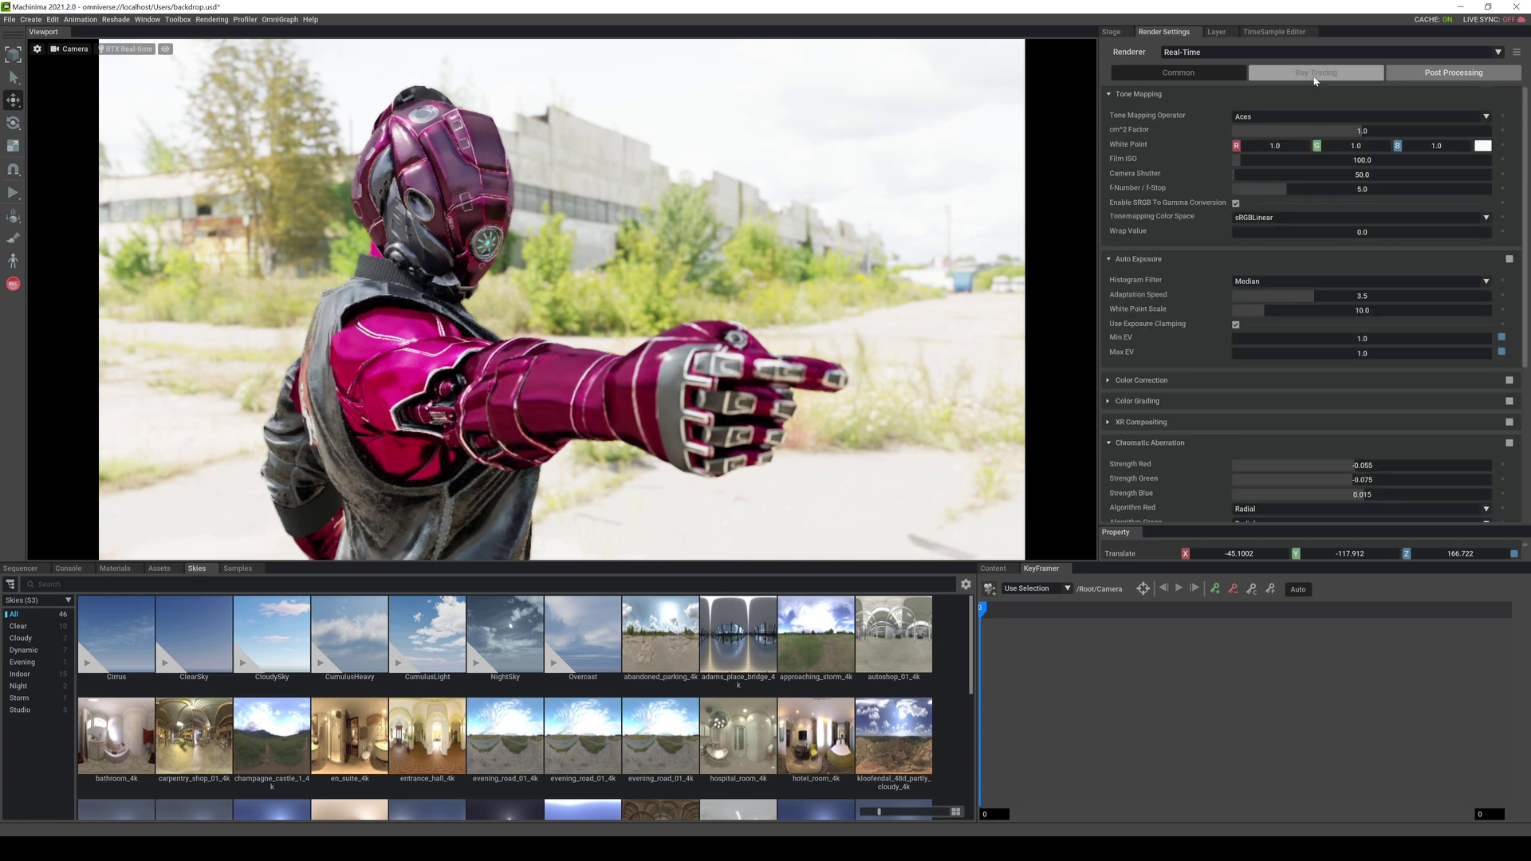
{"action": "left_click", "coordinate": [1211, 50]}
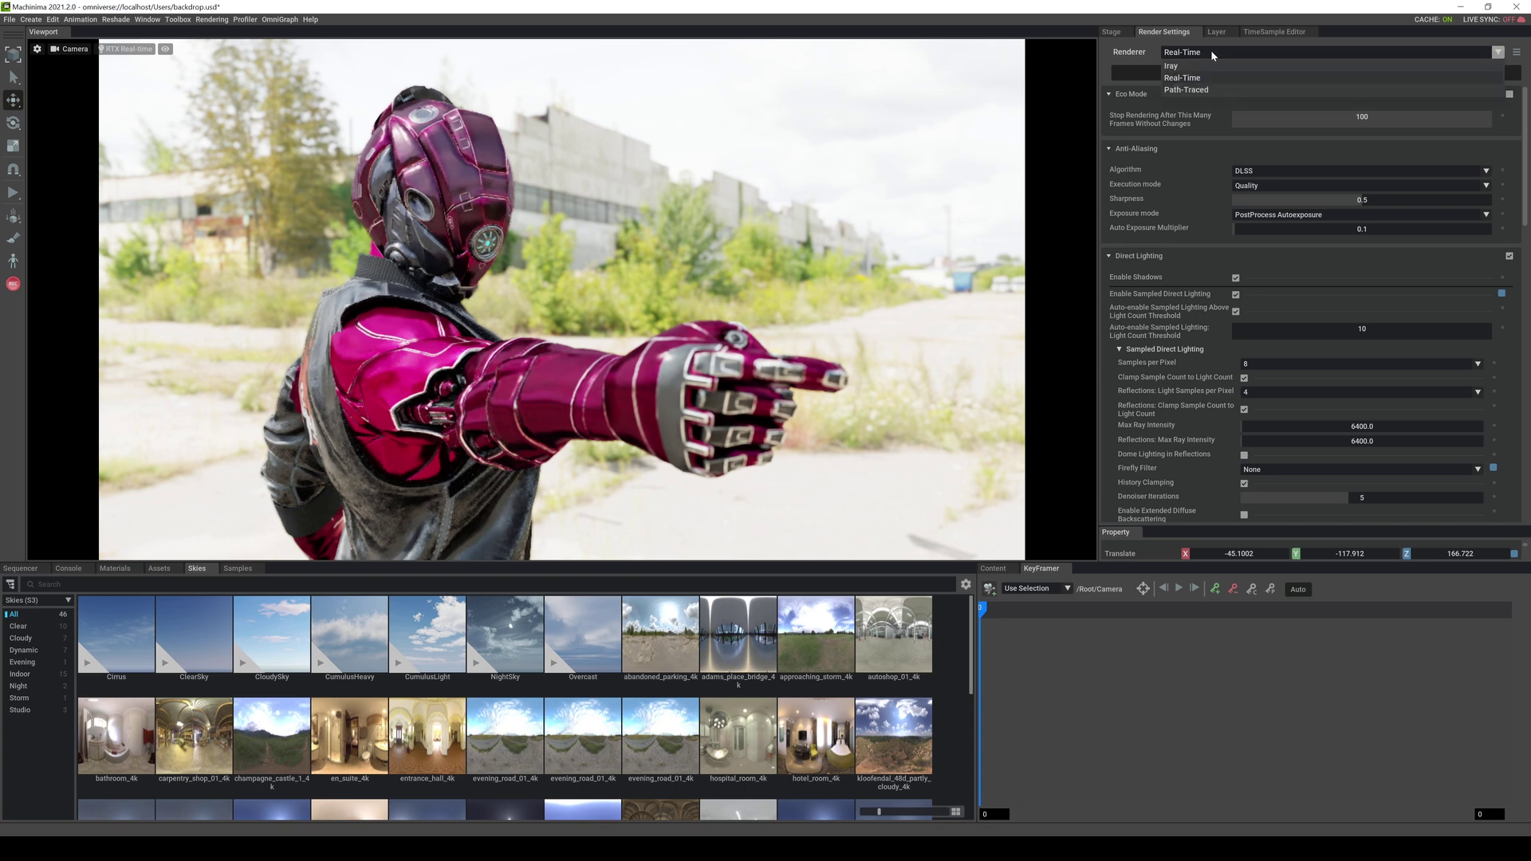
{"action": "left_click", "coordinate": [1183, 89]}
{"action": "left_click", "coordinate": [126, 49]}
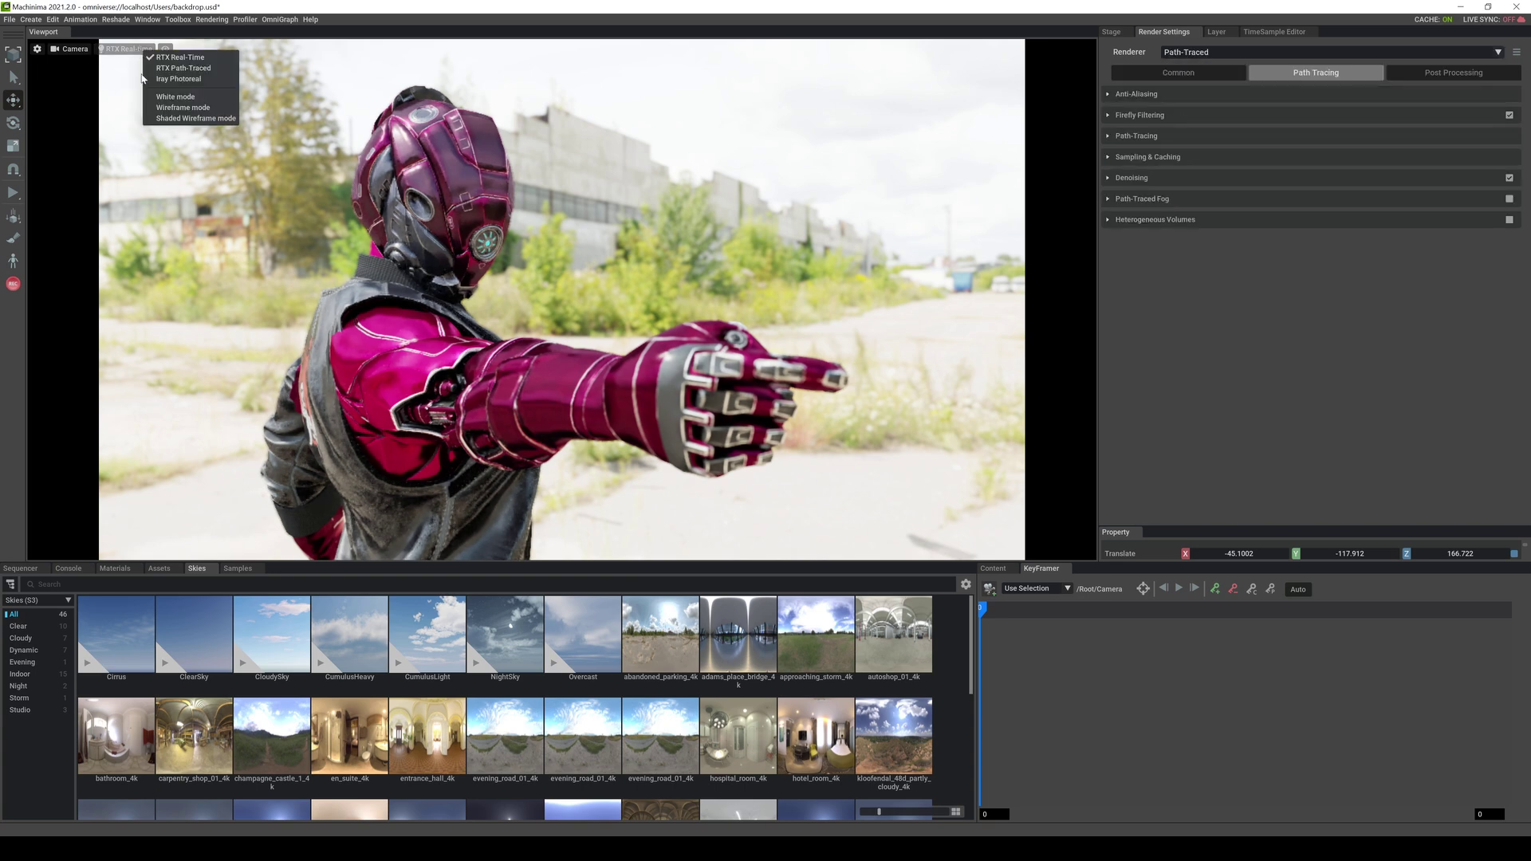
{"action": "left_click", "coordinate": [183, 69]}
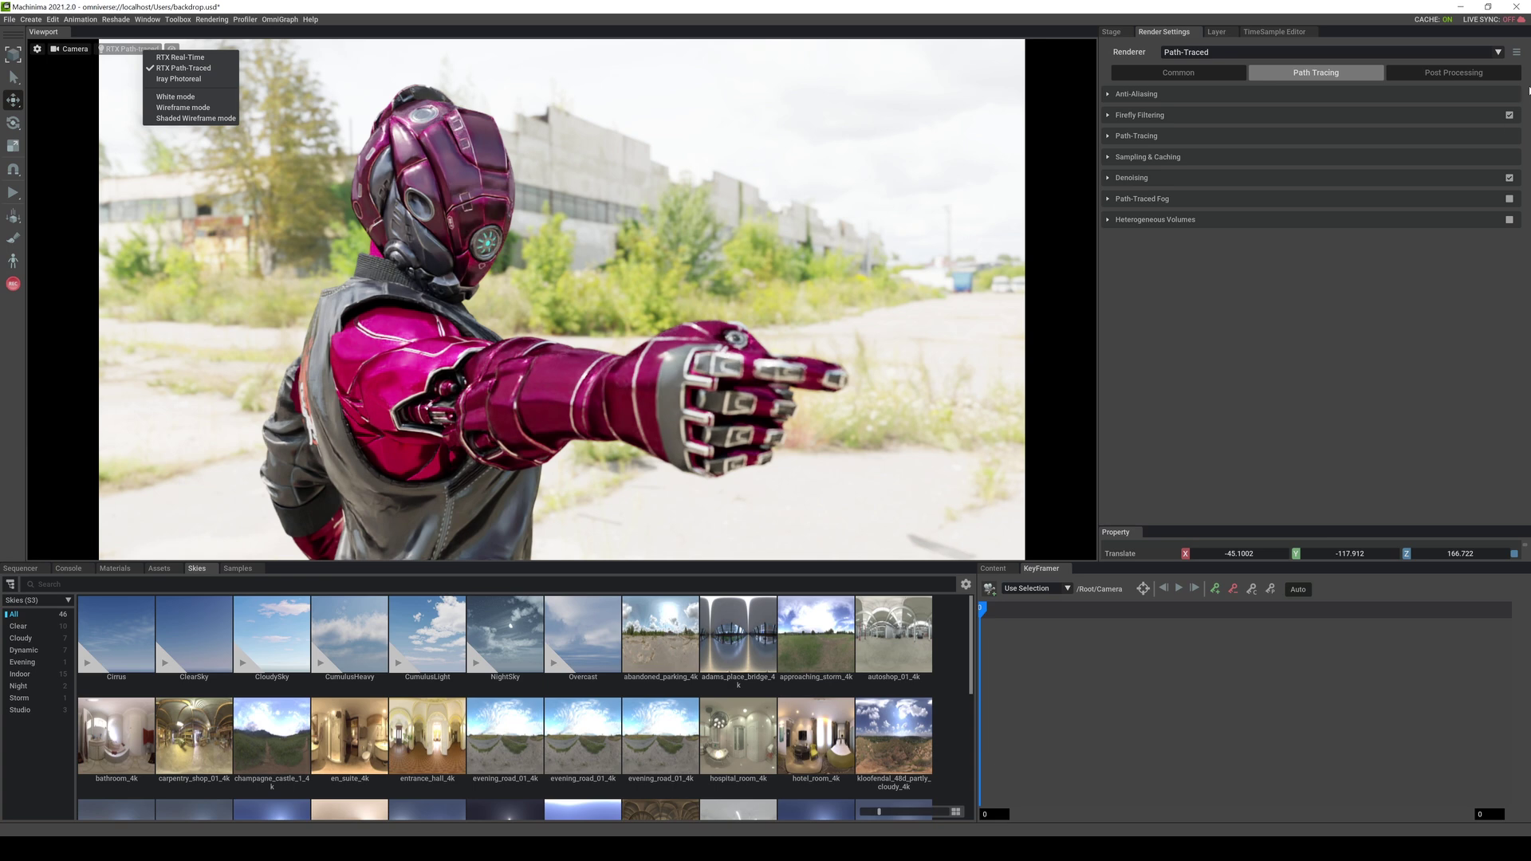
Expand and review the Anti-Aliasing, Firefly Filtering and Path-Tracing settings of the path-traced renderer.
{"action": "left_click", "coordinate": [1109, 96]}
{"action": "left_click", "coordinate": [1106, 94]}
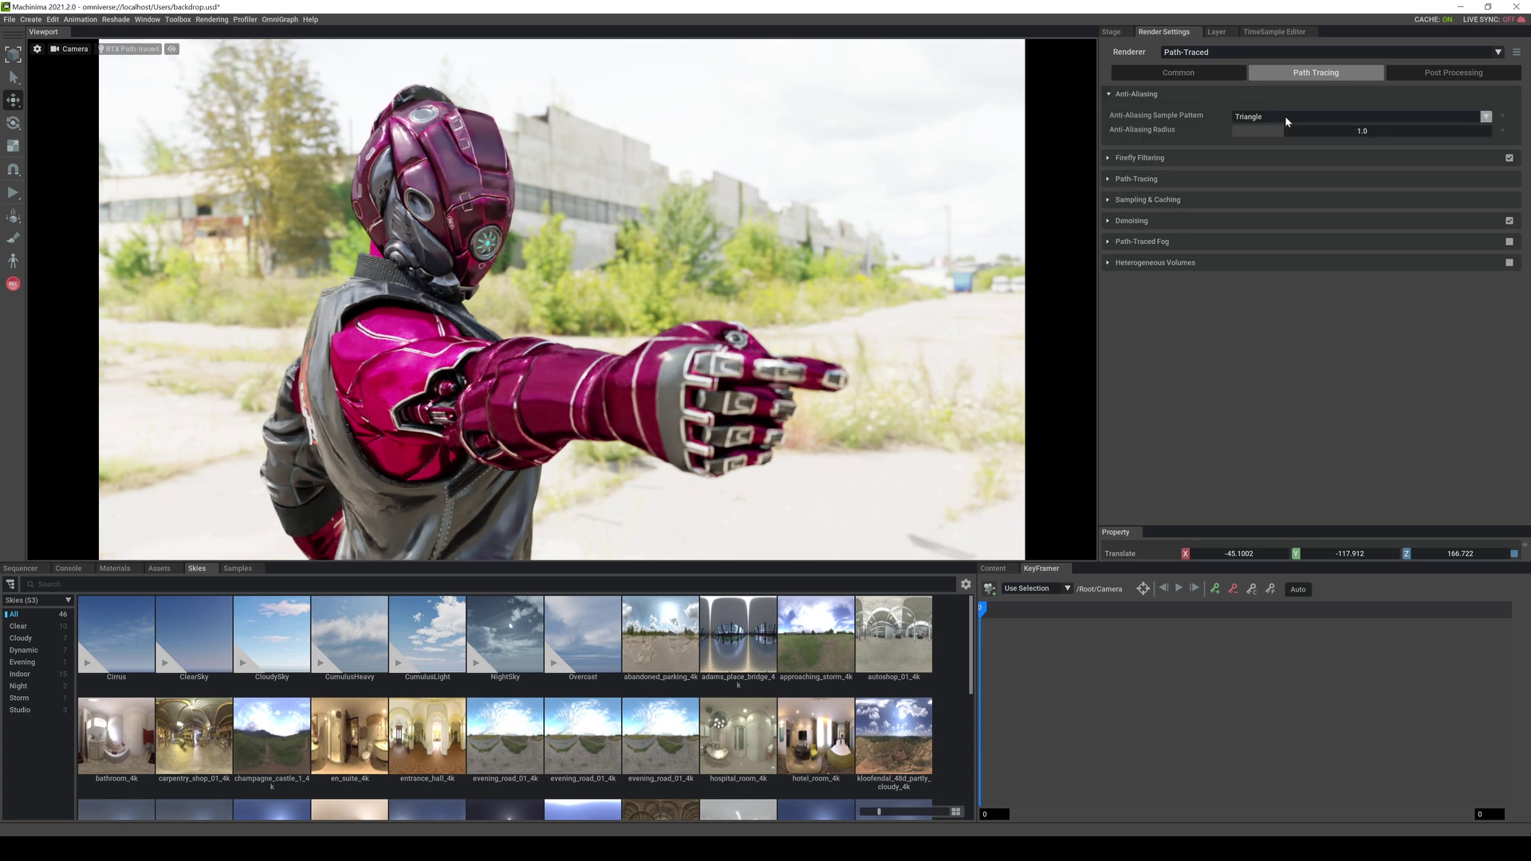
{"action": "left_click", "coordinate": [1109, 159]}
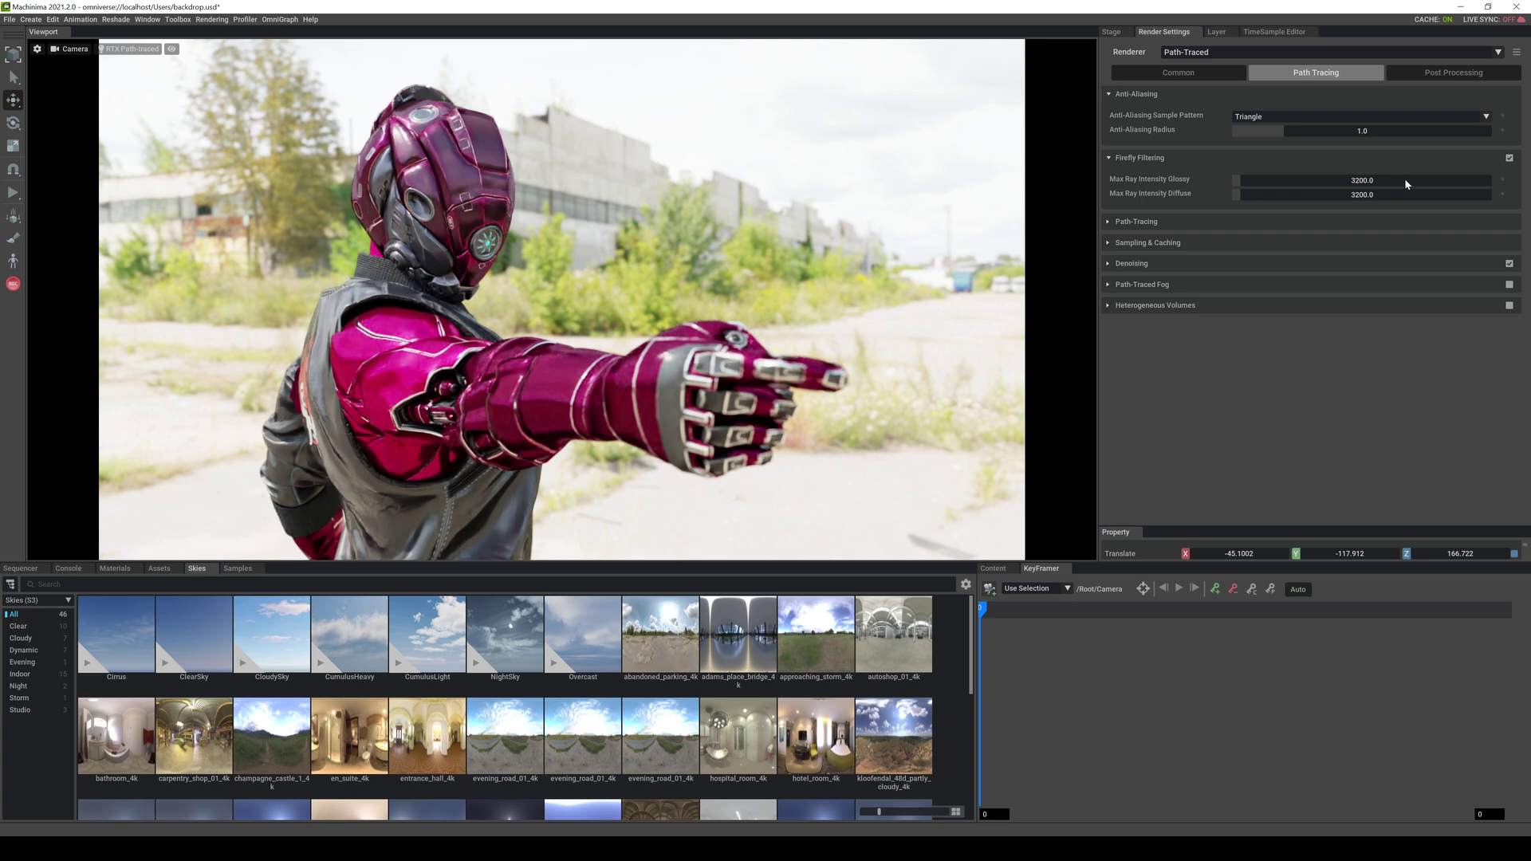
{"action": "left_click", "coordinate": [1110, 223]}
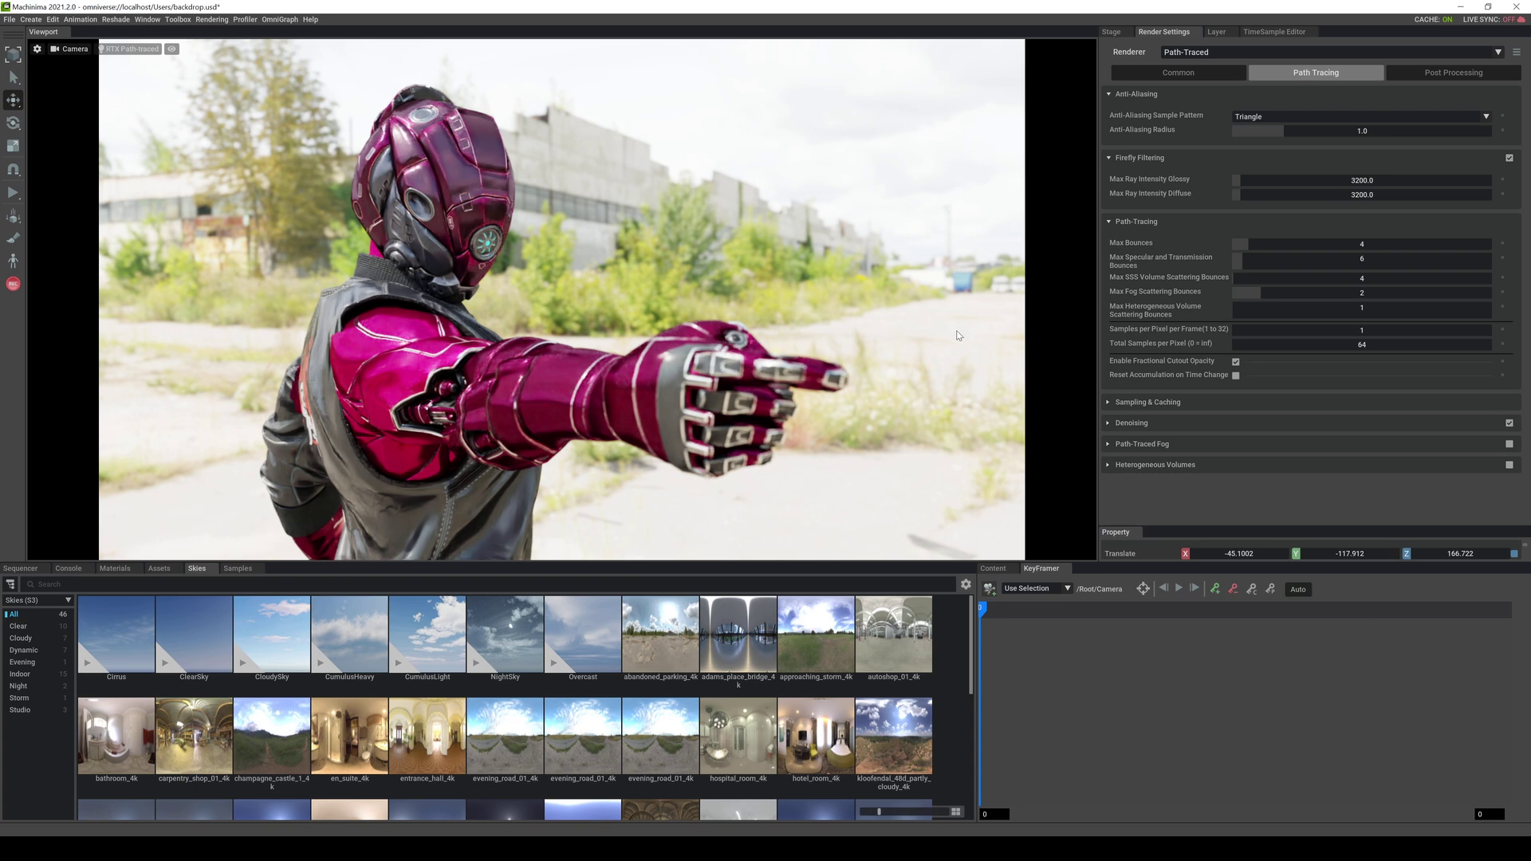
Expand and review the Sampling & Caching and Denoising settings of the path-traced renderer.
{"action": "left_click", "coordinate": [1107, 403]}
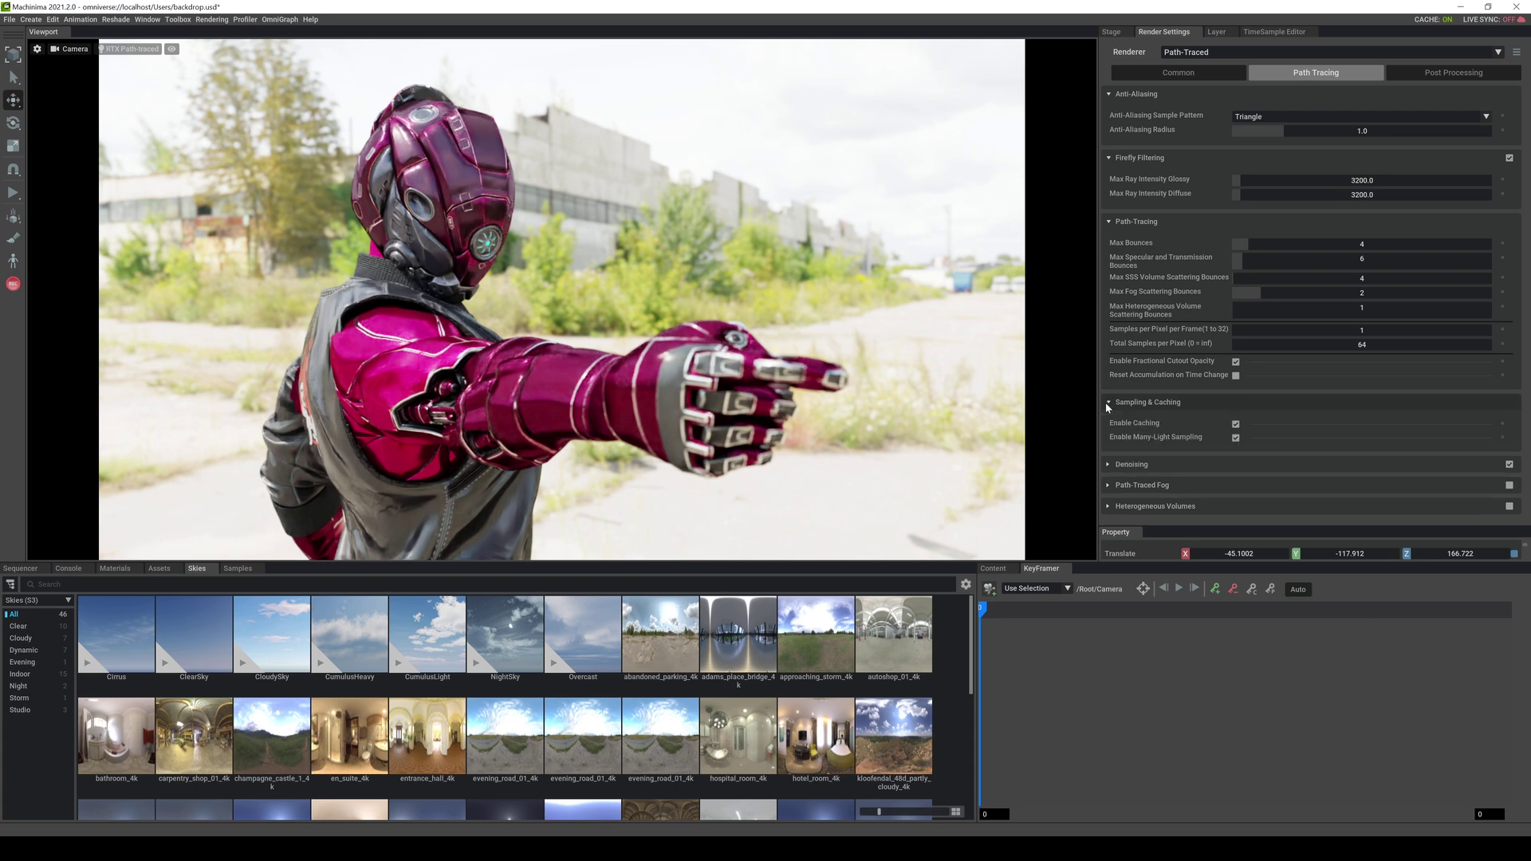
{"action": "left_click", "coordinate": [1108, 466]}
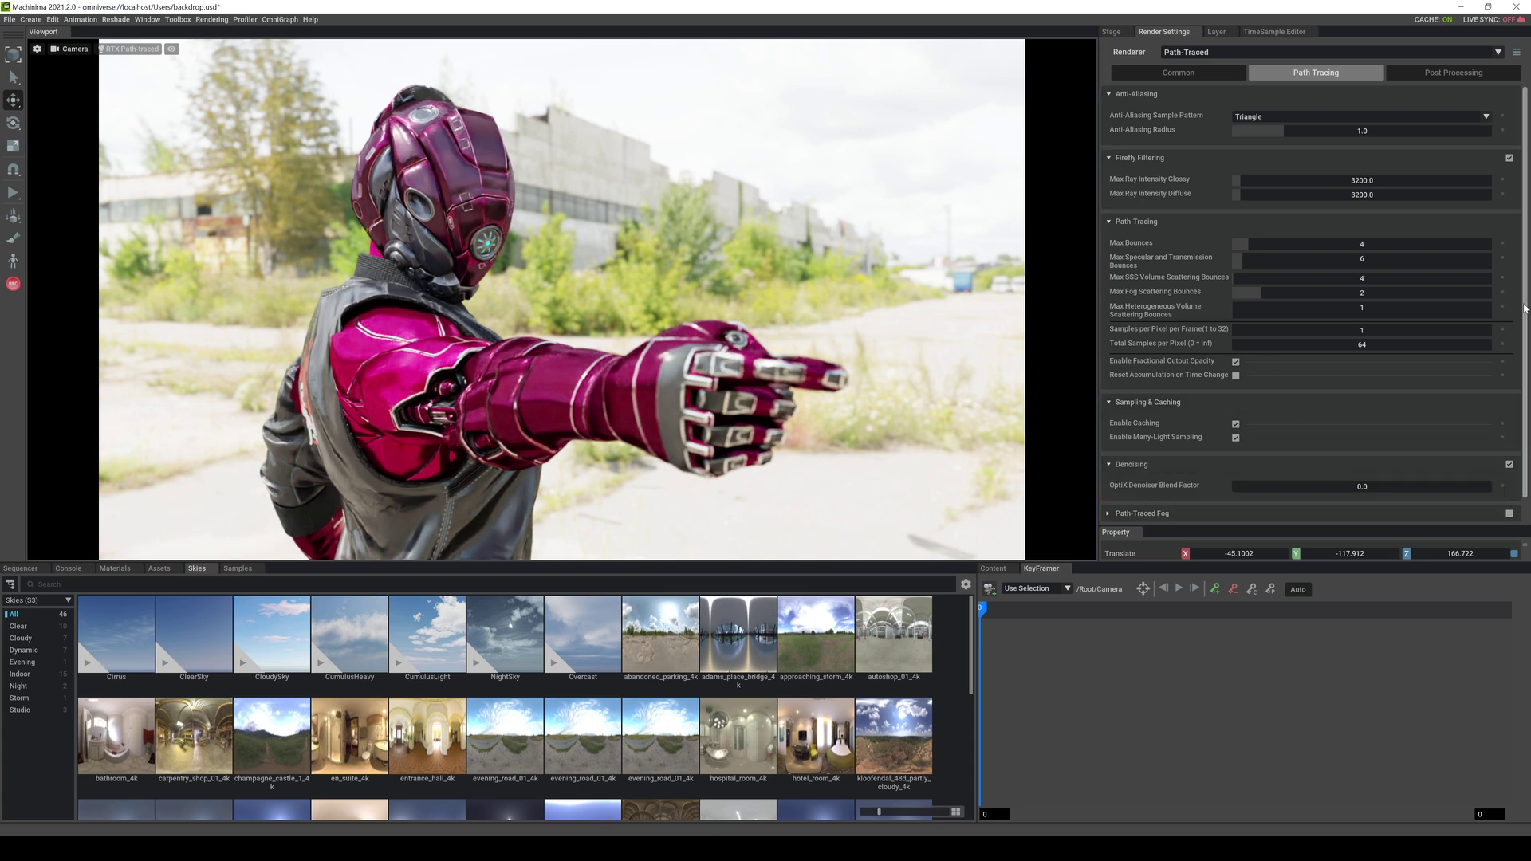
{"action": "scroll", "coordinate": [1503, 383], "scroll_direction": "down", "scroll_amount": 1}
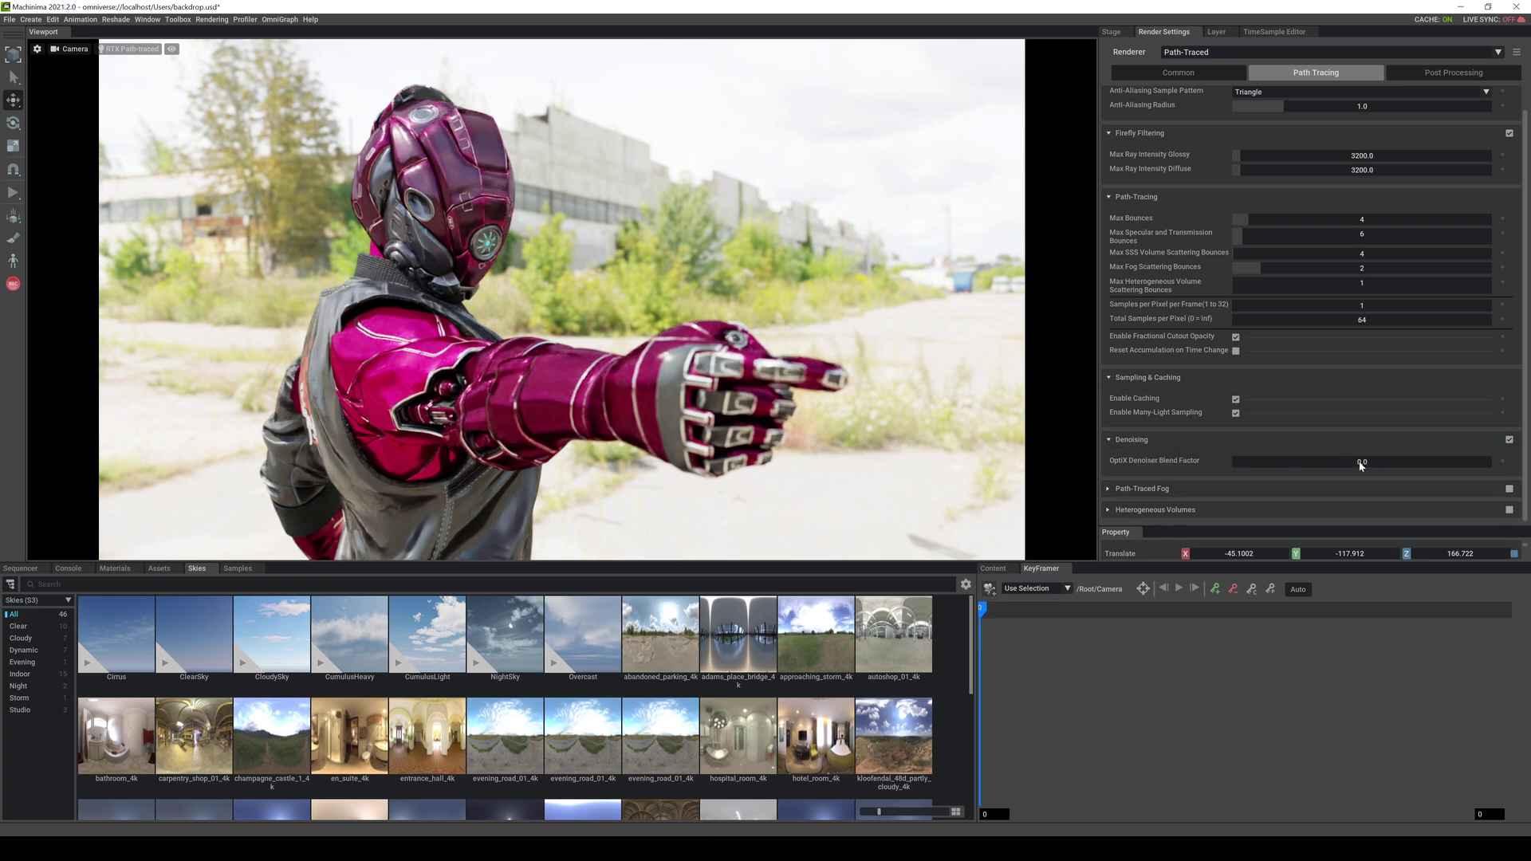
Expand and review the Path-Traced Fog and Heterogeneous Volumes settings, leaving both features disabled.
{"action": "left_click", "coordinate": [1109, 489]}
{"action": "scroll", "coordinate": [1275, 479], "scroll_direction": "down", "scroll_amount": 3}
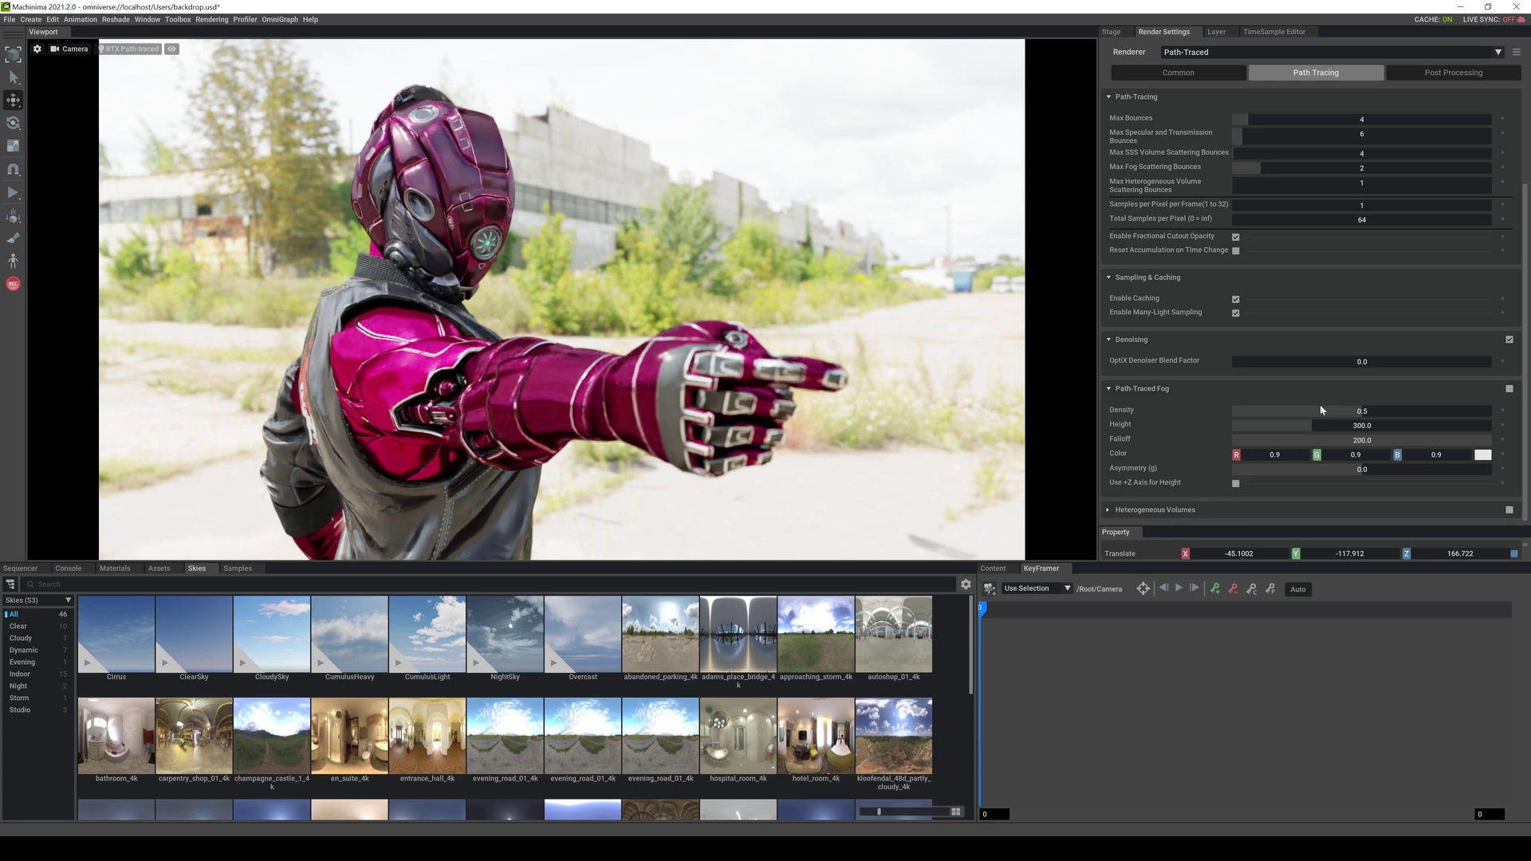
{"action": "left_click", "coordinate": [1155, 509]}
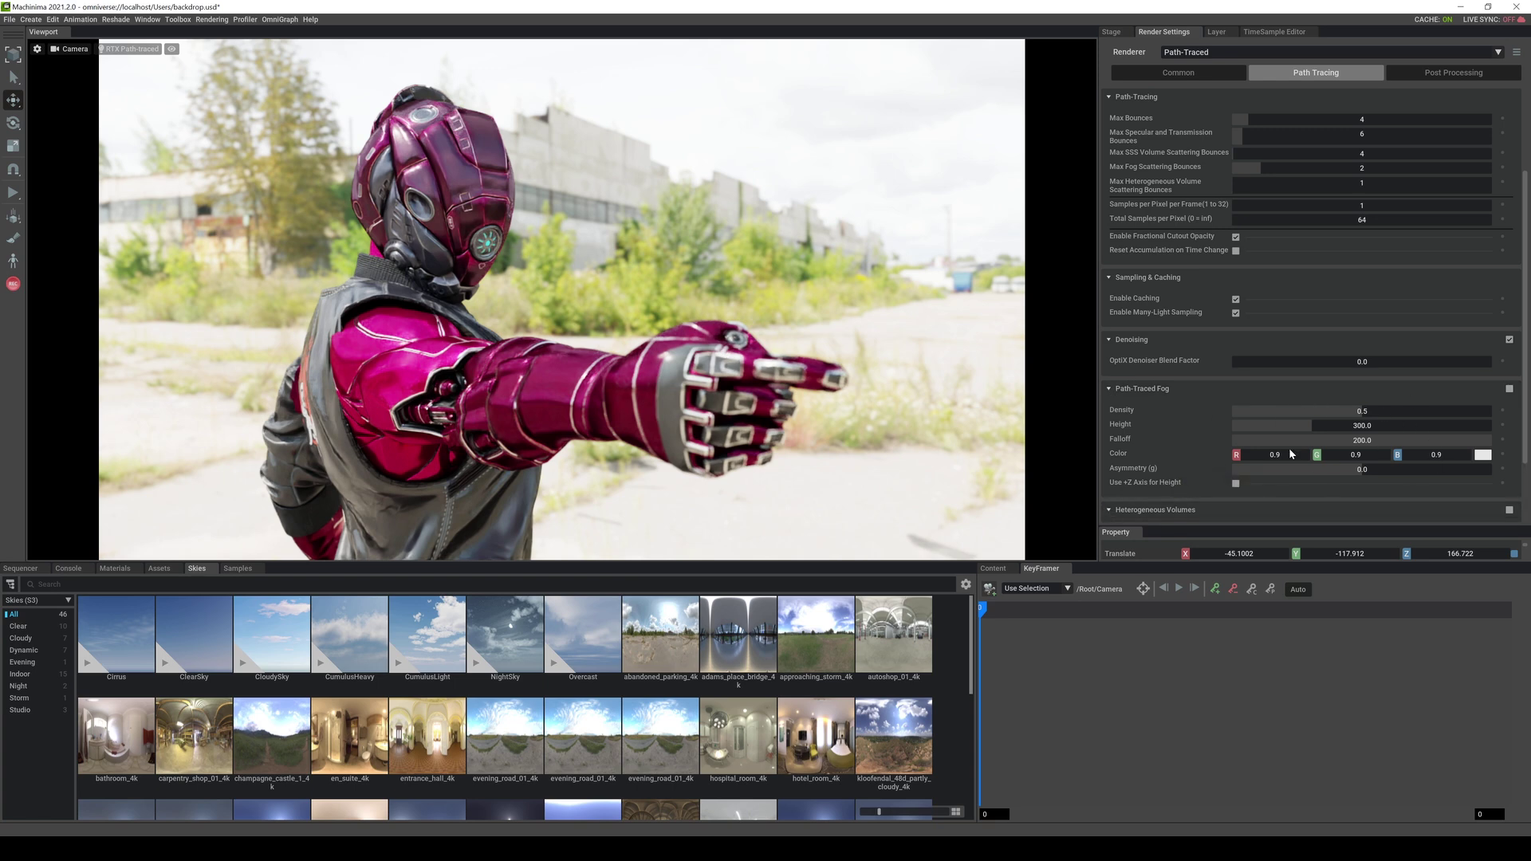
{"action": "scroll", "coordinate": [1501, 503], "scroll_direction": "down", "scroll_amount": 3}
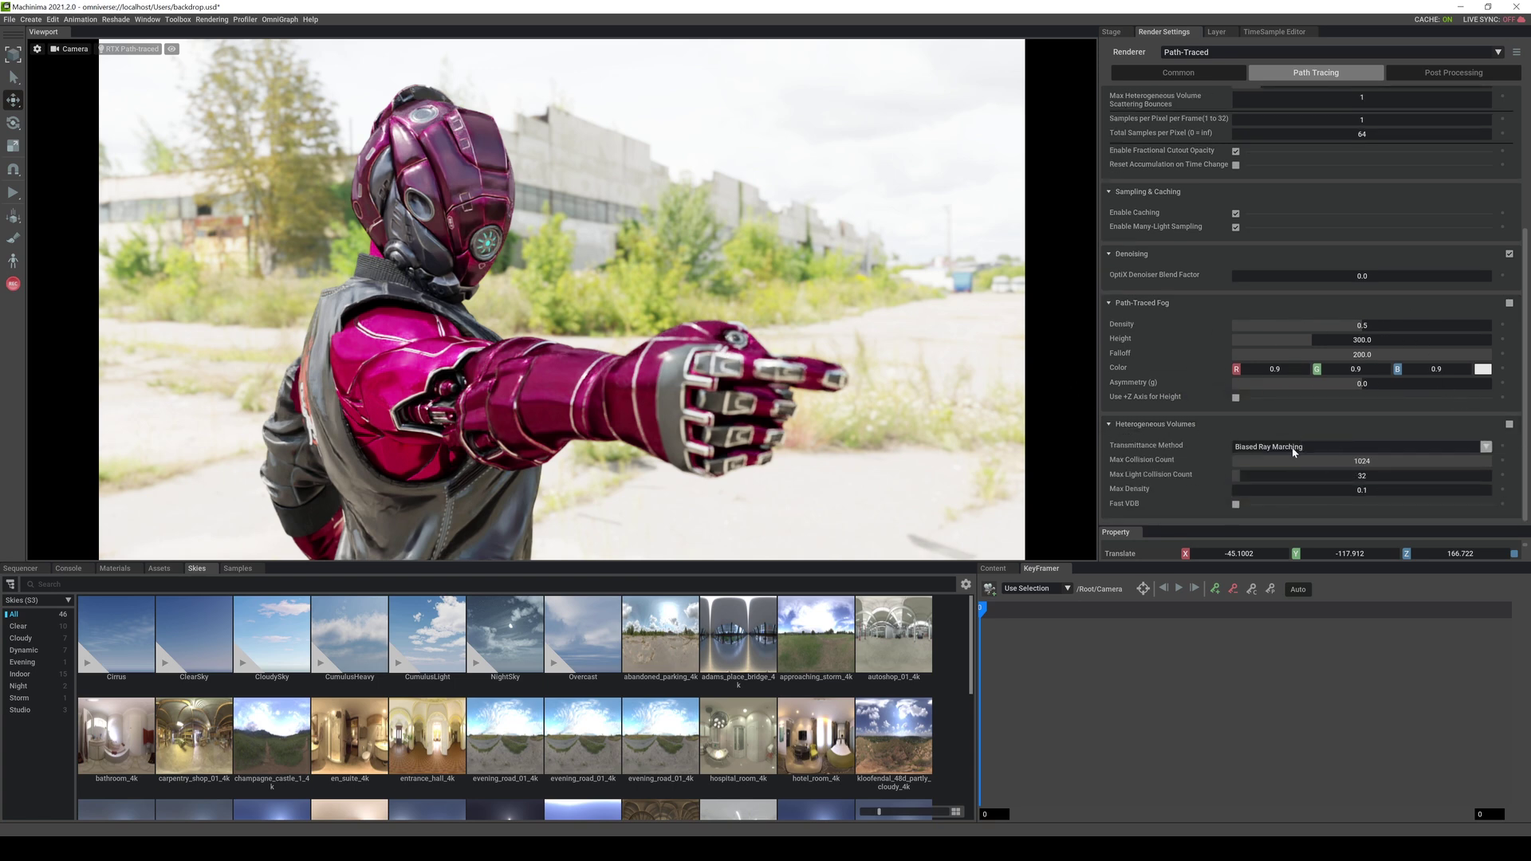
{"action": "scroll", "coordinate": [1339, 468], "scroll_direction": "up", "scroll_amount": 7}
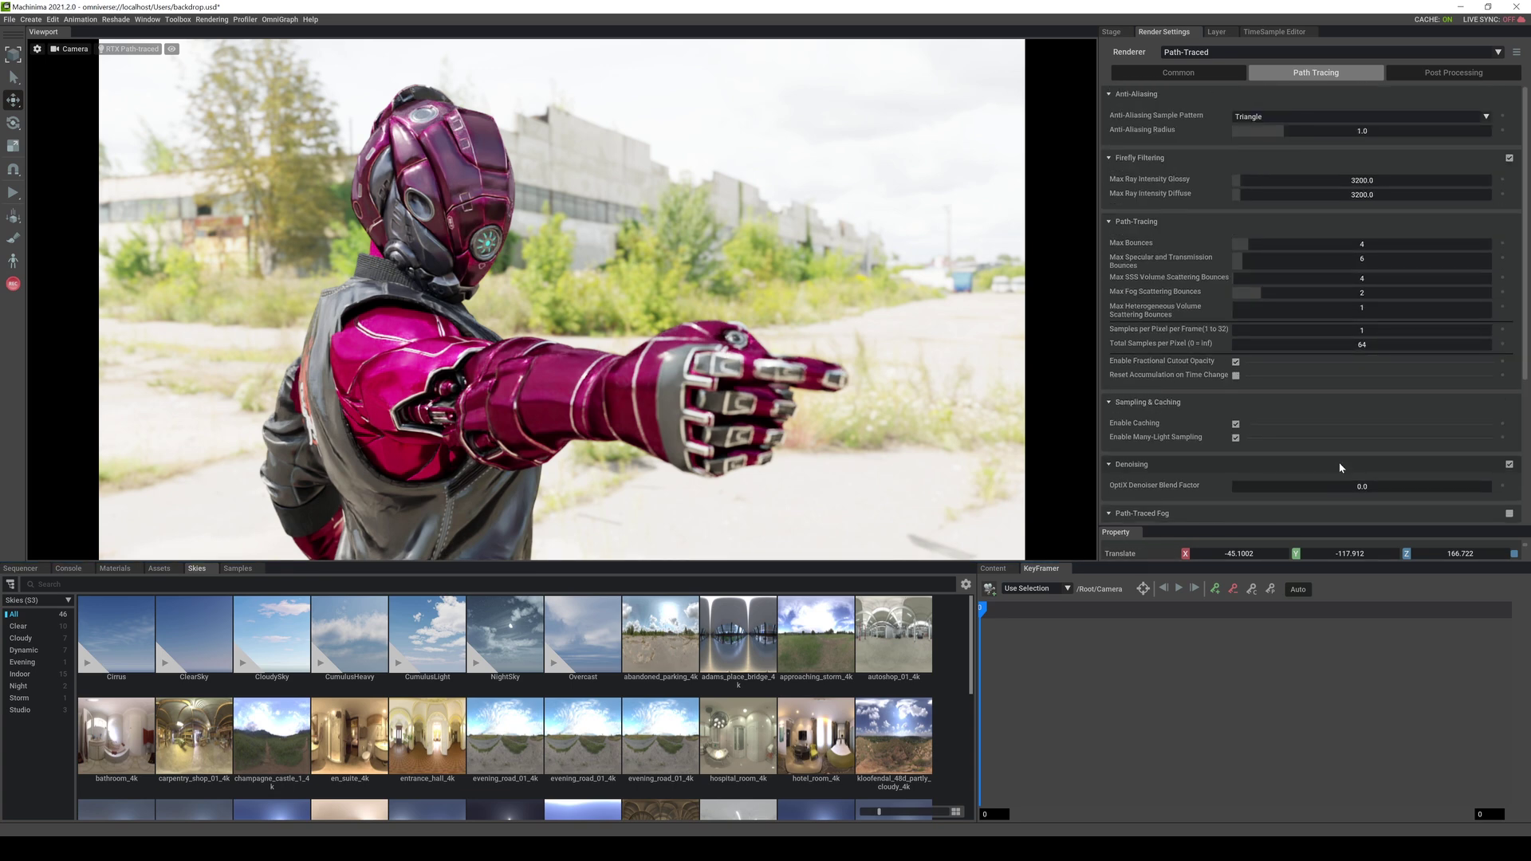
Look over the path-traced renderer's Common, Path Tracing and Post Processing setting groups and the viewport's renderer choices, ending on the Common settings.
{"action": "left_click", "coordinate": [1178, 72]}
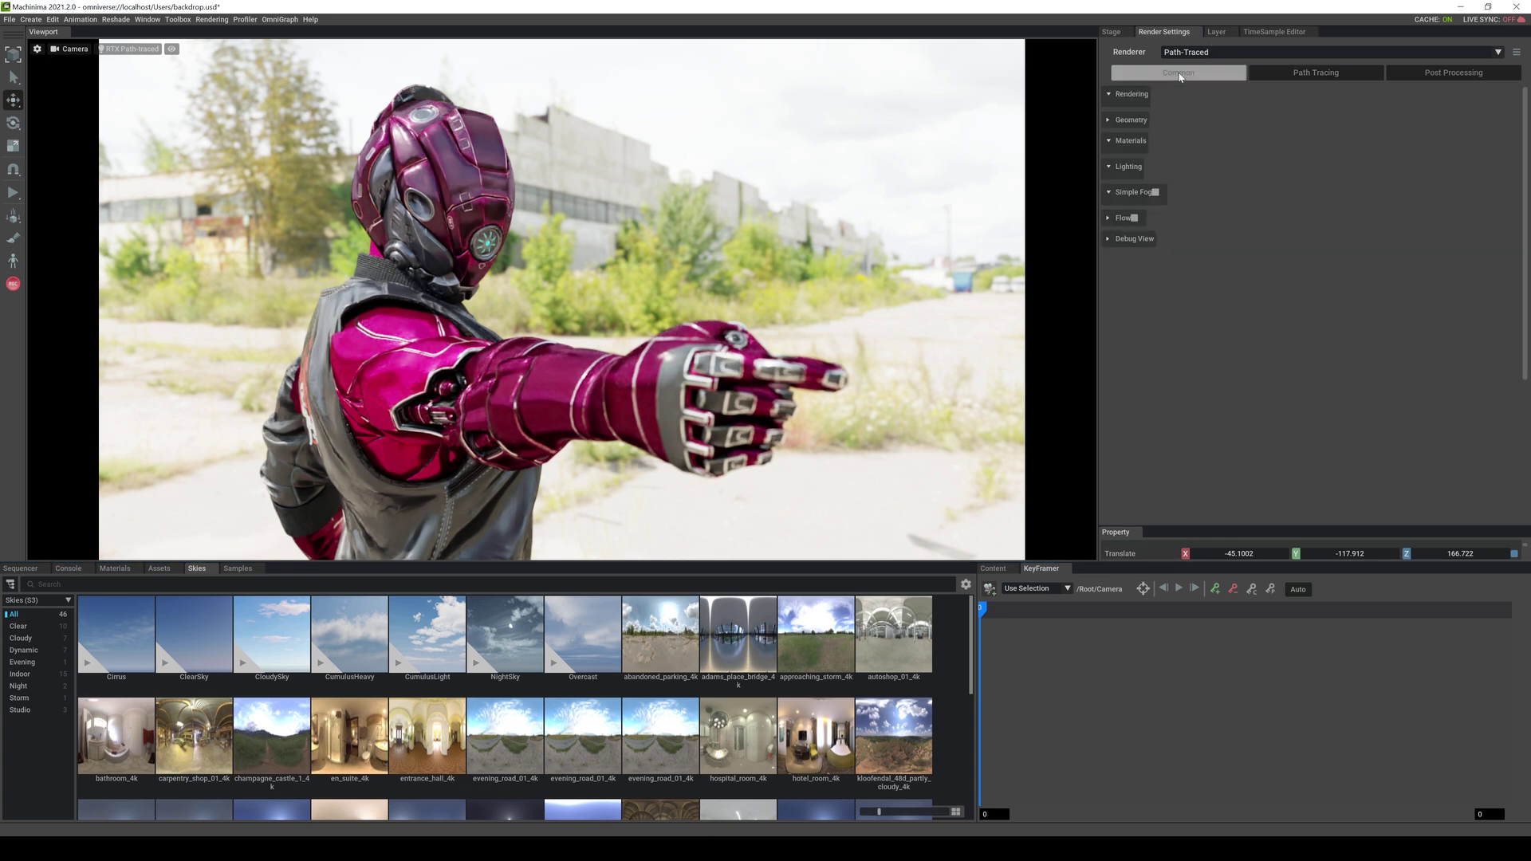
{"action": "left_click", "coordinate": [1306, 76]}
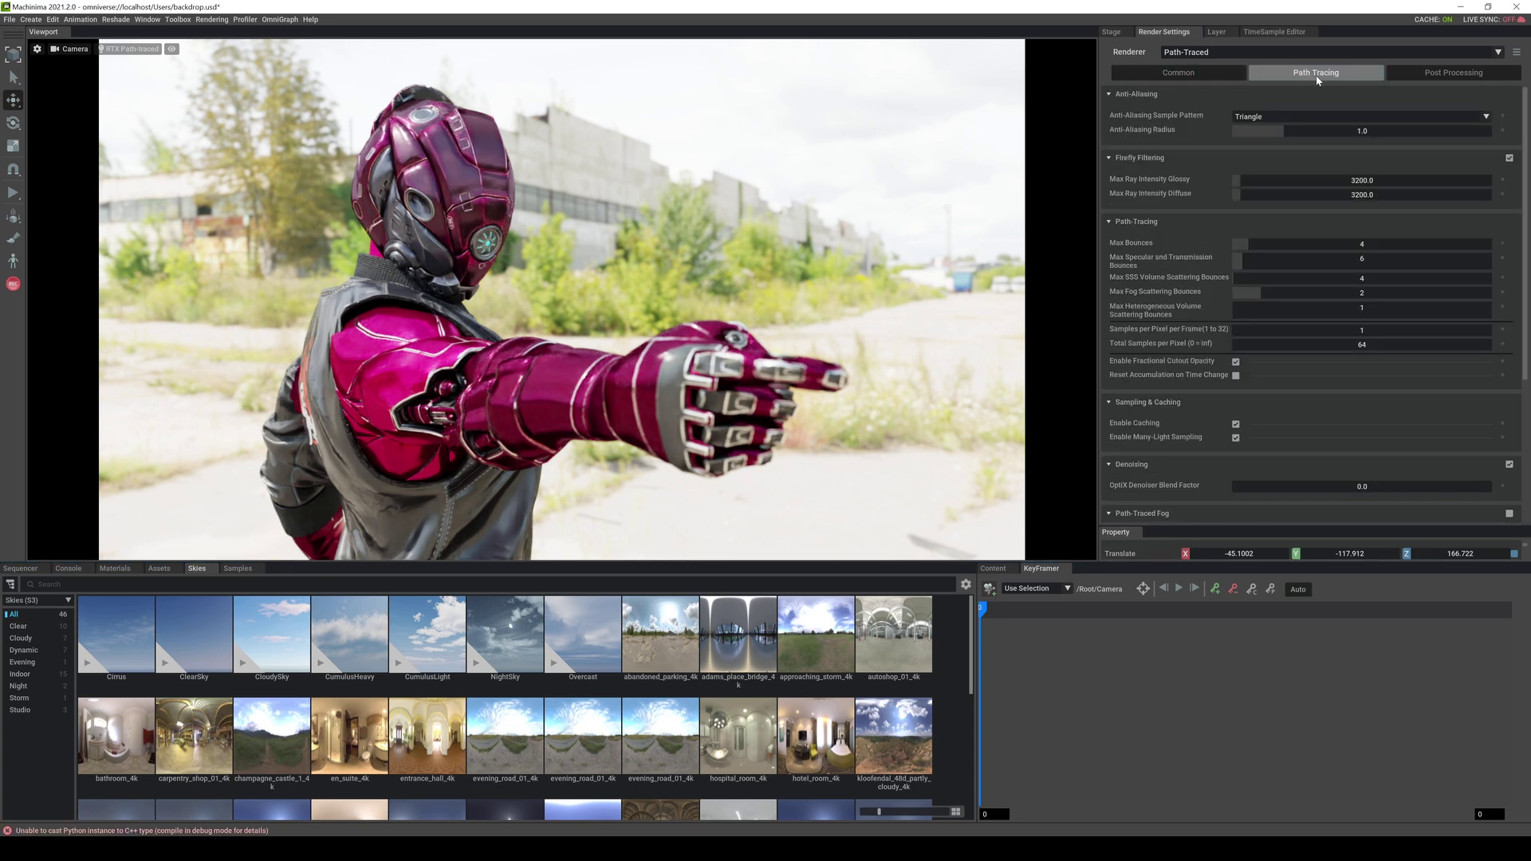
{"action": "left_click", "coordinate": [120, 50]}
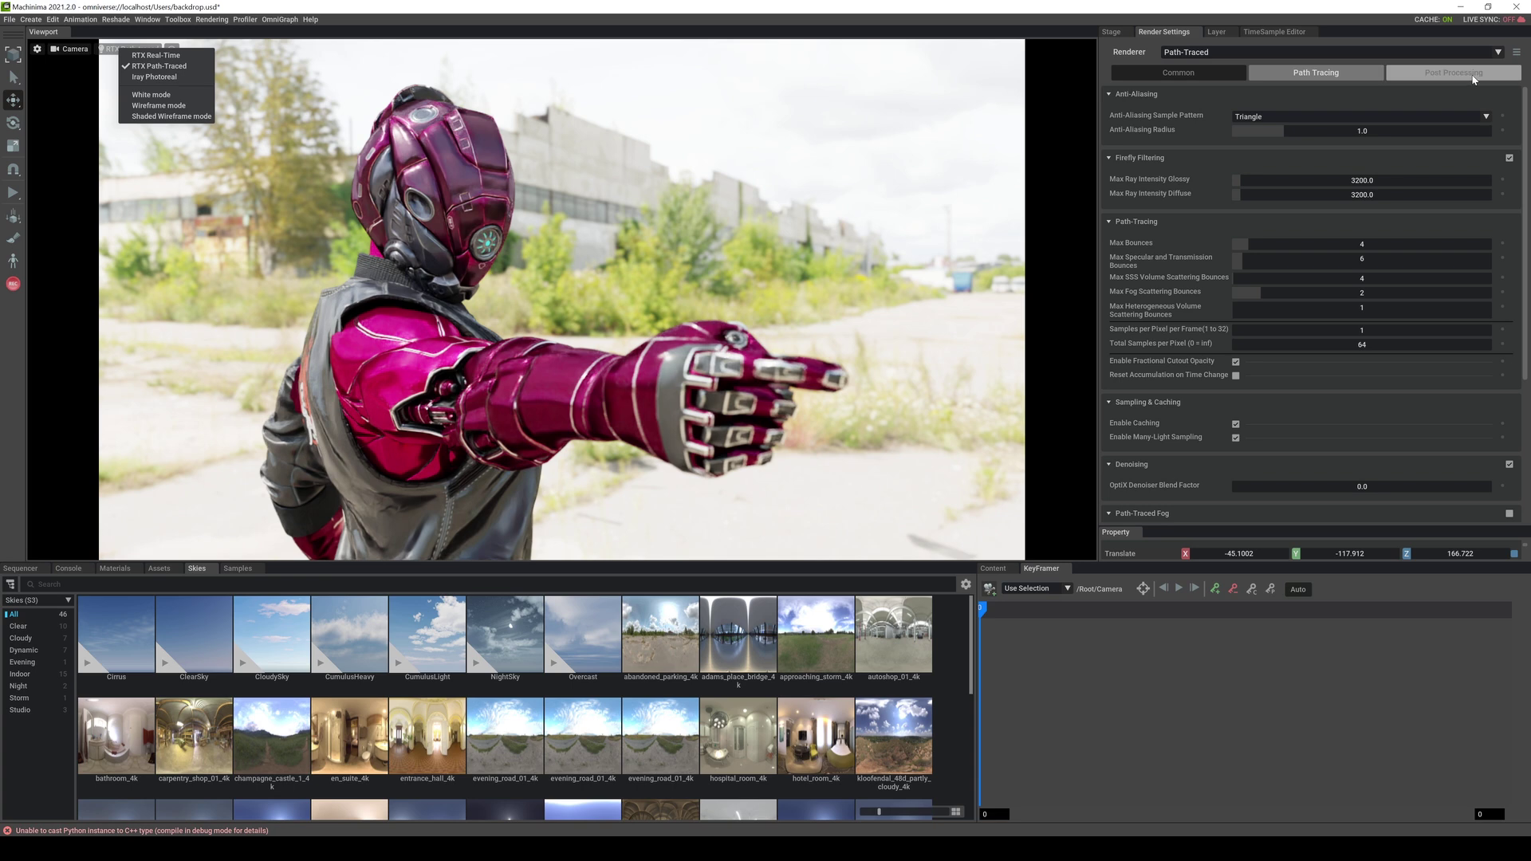
{"action": "left_click", "coordinate": [1435, 73]}
{"action": "left_click", "coordinate": [1189, 76]}
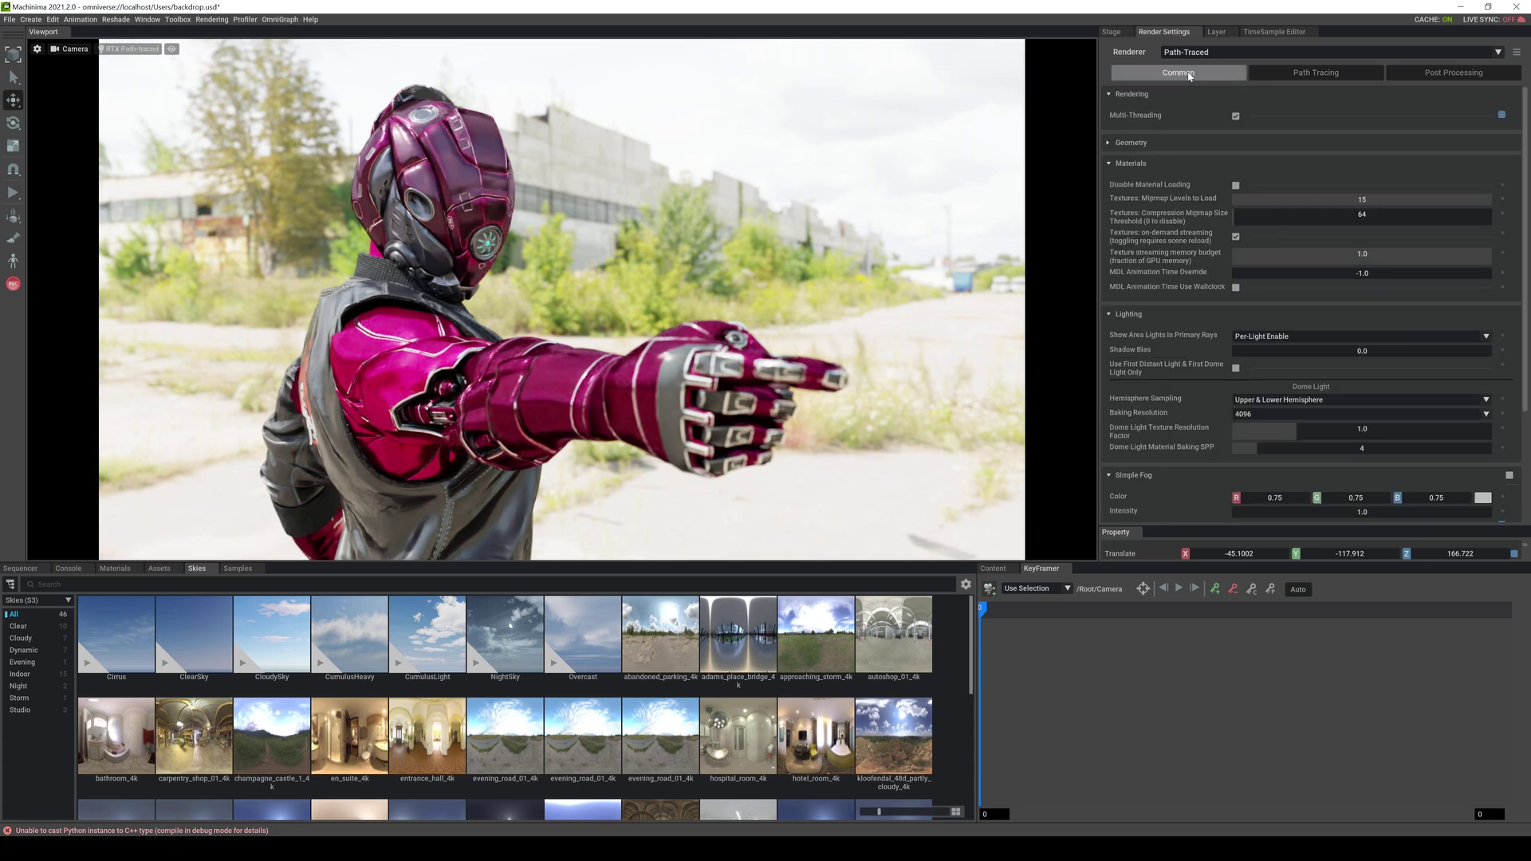